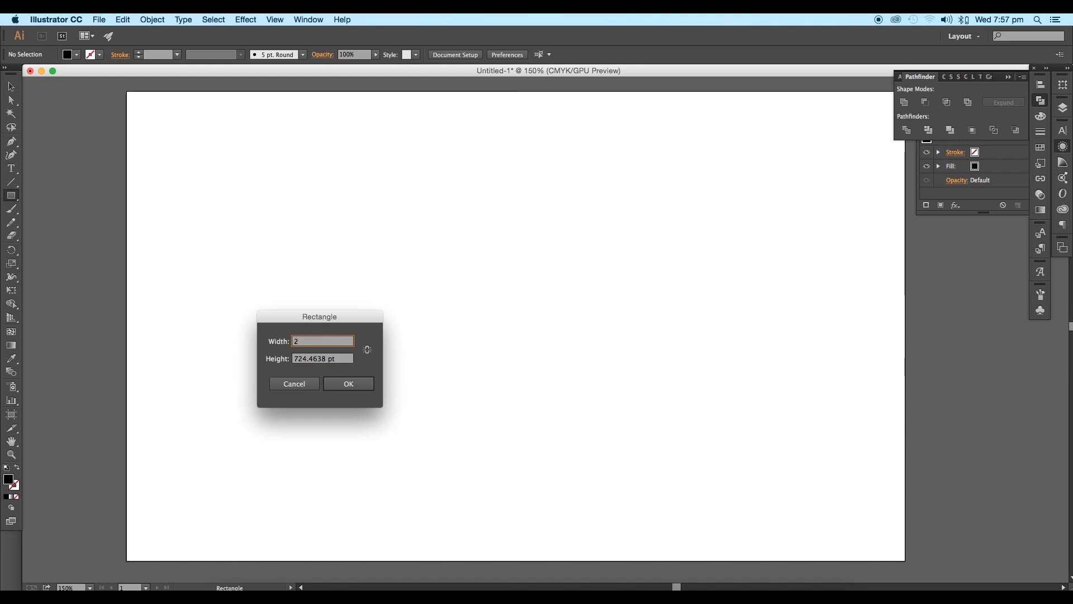
Step: Create a rectangle 20 pt wide and 20 pt high on the artboard
click(281, 359)
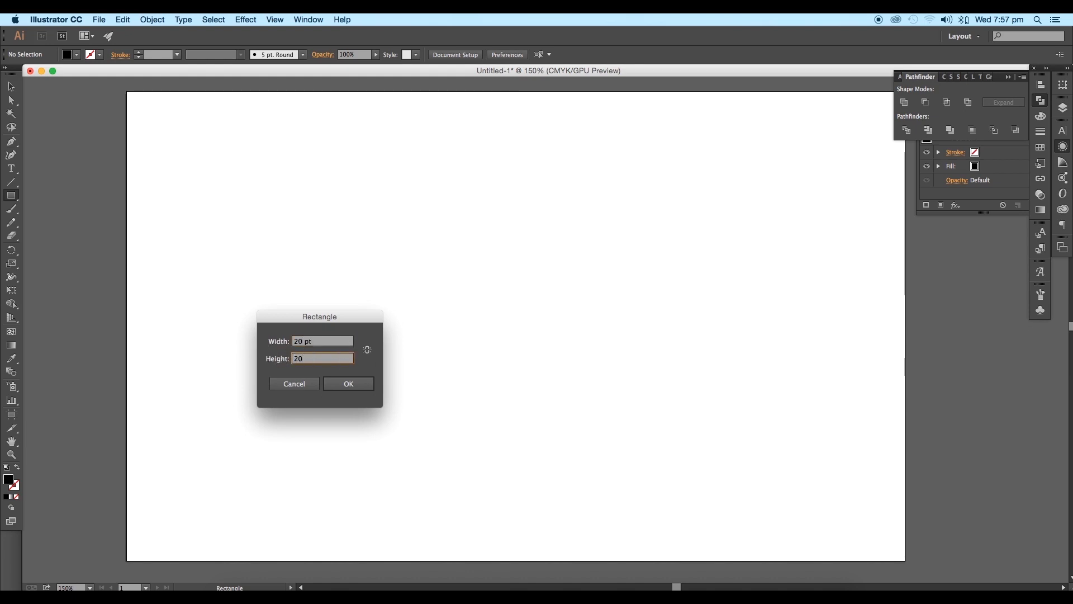
click(335, 383)
scroll(430, 300, up, 2)
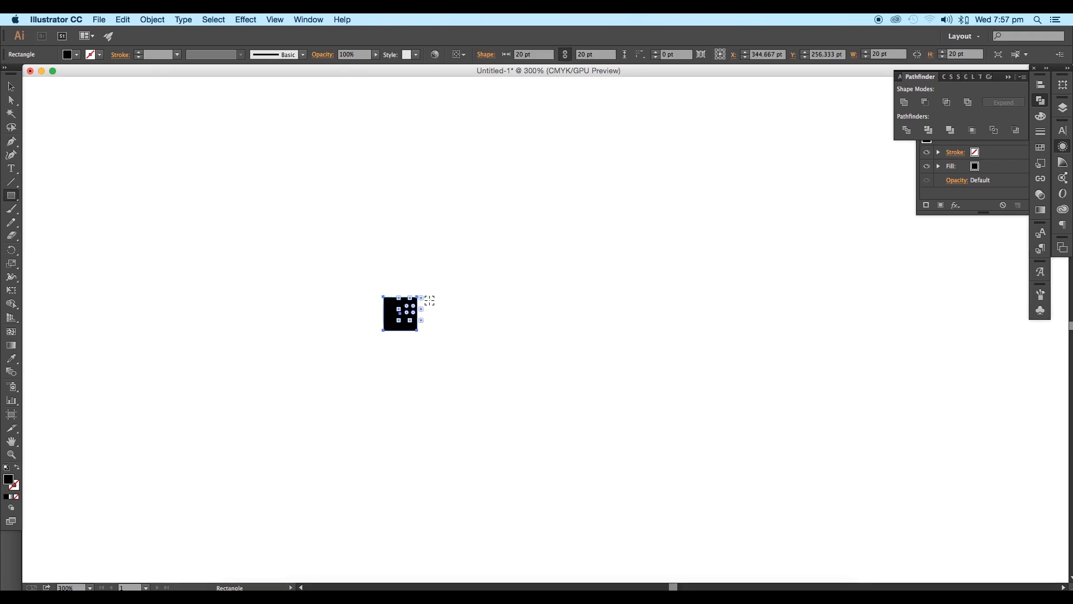
Step: Fill the 20 pt square with a red swatch
click(12, 87)
drag(177, 224, 198, 181)
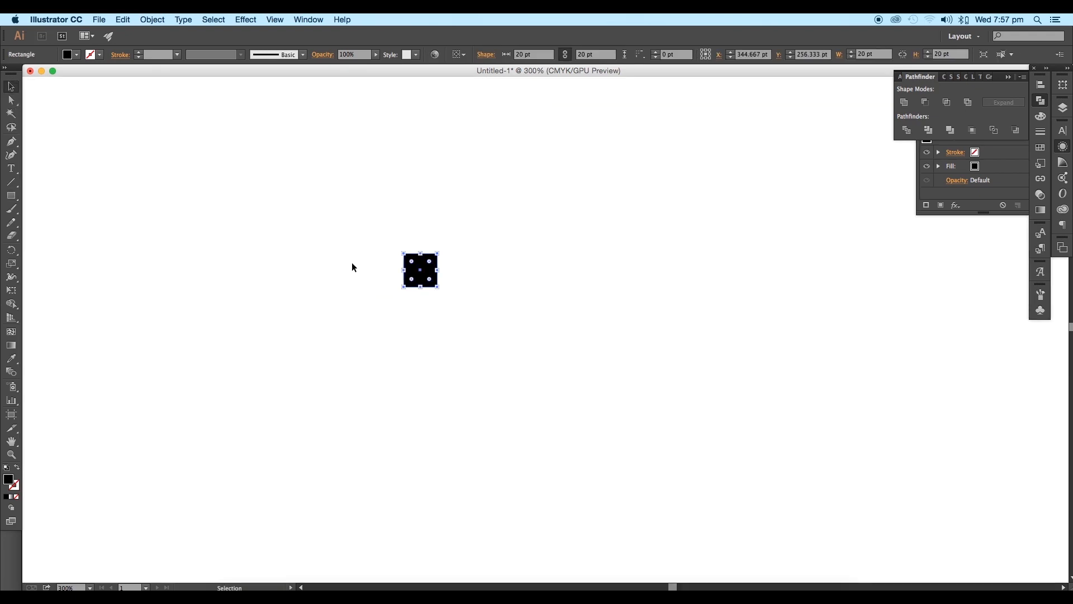
click(76, 55)
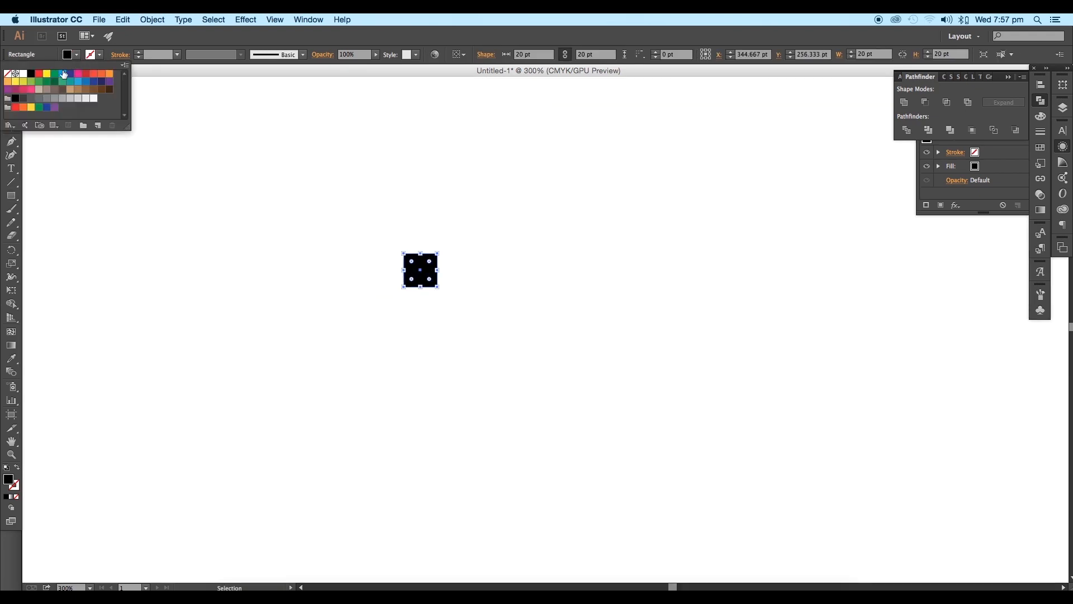
click(87, 76)
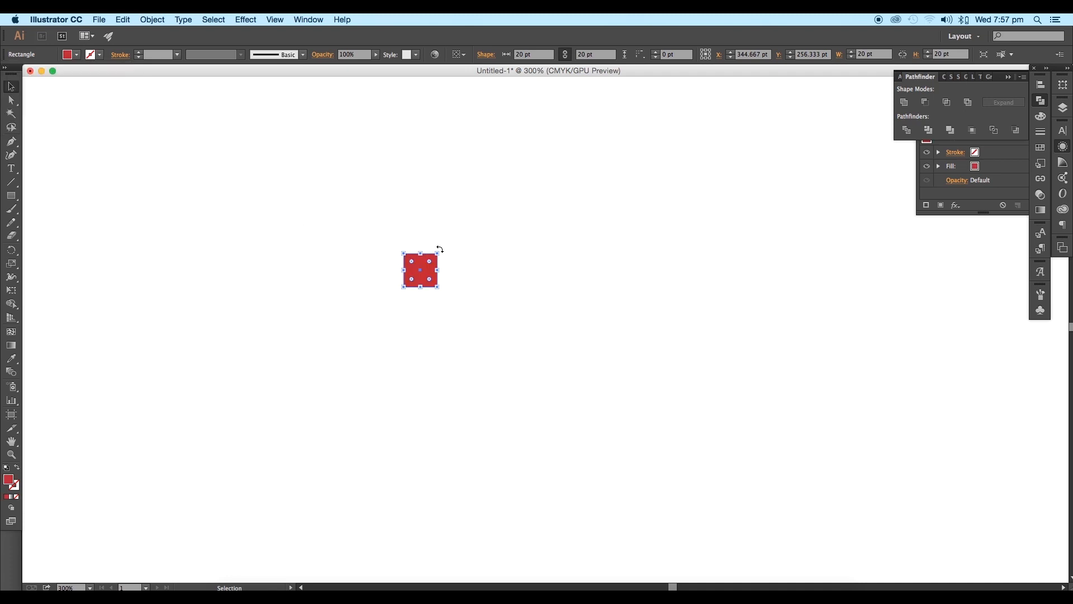
scroll(428, 277, up, 5)
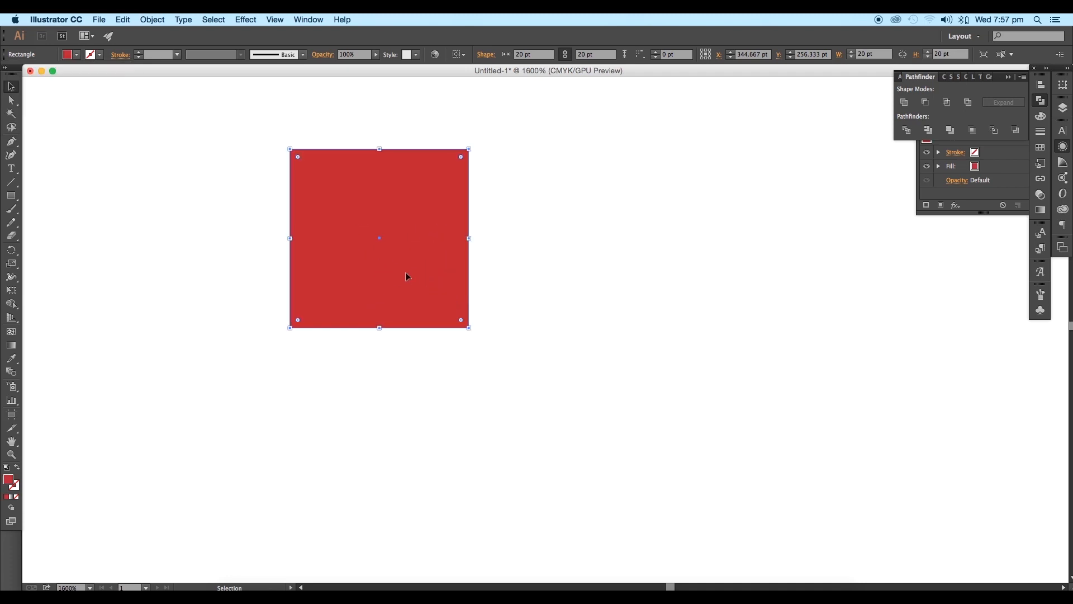
scroll(406, 274, down, 1)
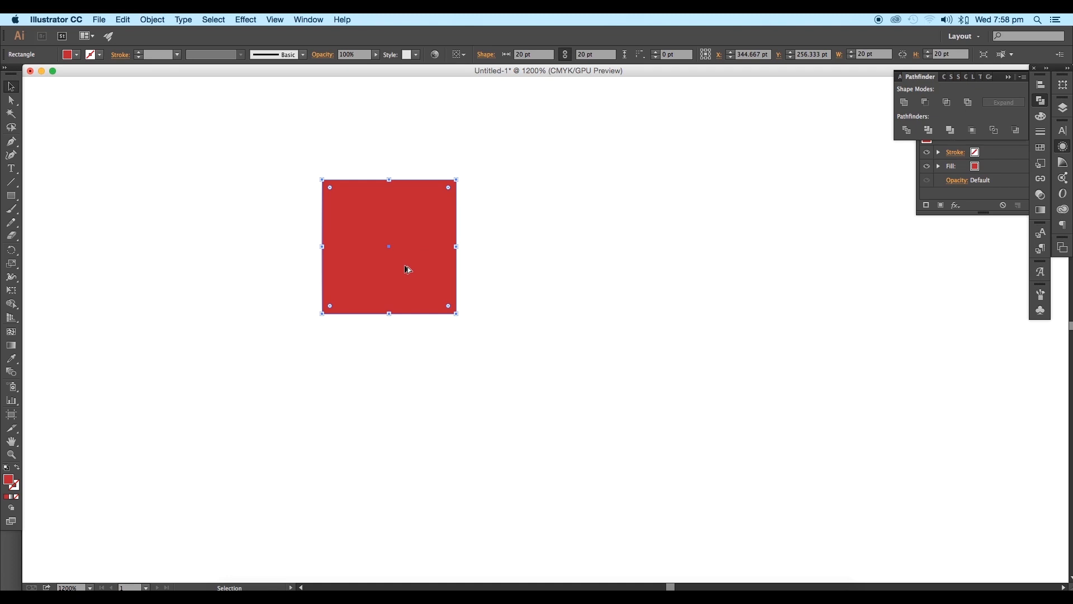
Step: Duplicate the red square flush against its right side and fill the copy with blue
drag(407, 269, 536, 272)
click(77, 55)
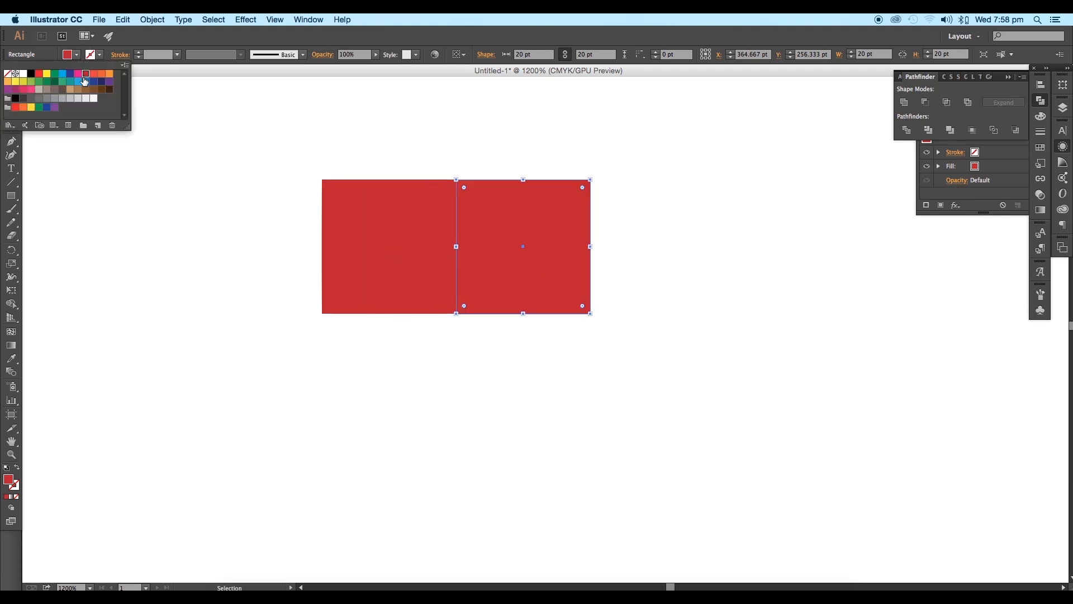
click(84, 81)
Step: Copy the two squares directly below with their colours swapped, forming a 2 x 2 red and blue checkerboard
drag(362, 143, 529, 399)
drag(596, 350, 305, 459)
drag(328, 354, 328, 316)
scroll(421, 334, down, 1)
scroll(421, 334, down, 1)
Step: Select all four squares and make them into a new pattern
drag(551, 373, 316, 212)
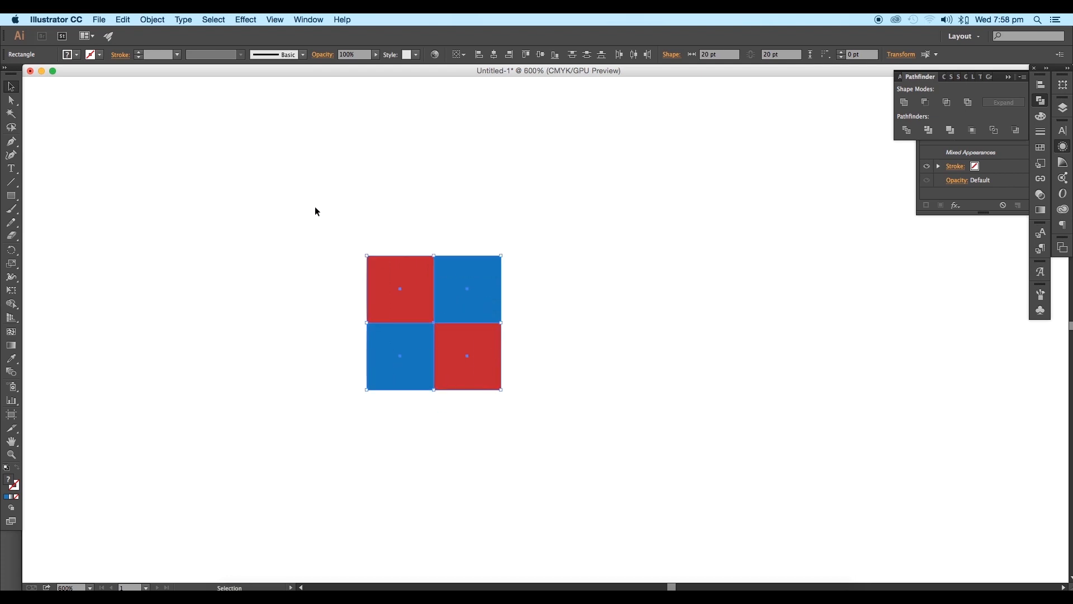
scroll(360, 182, down, 2)
drag(572, 278, 524, 265)
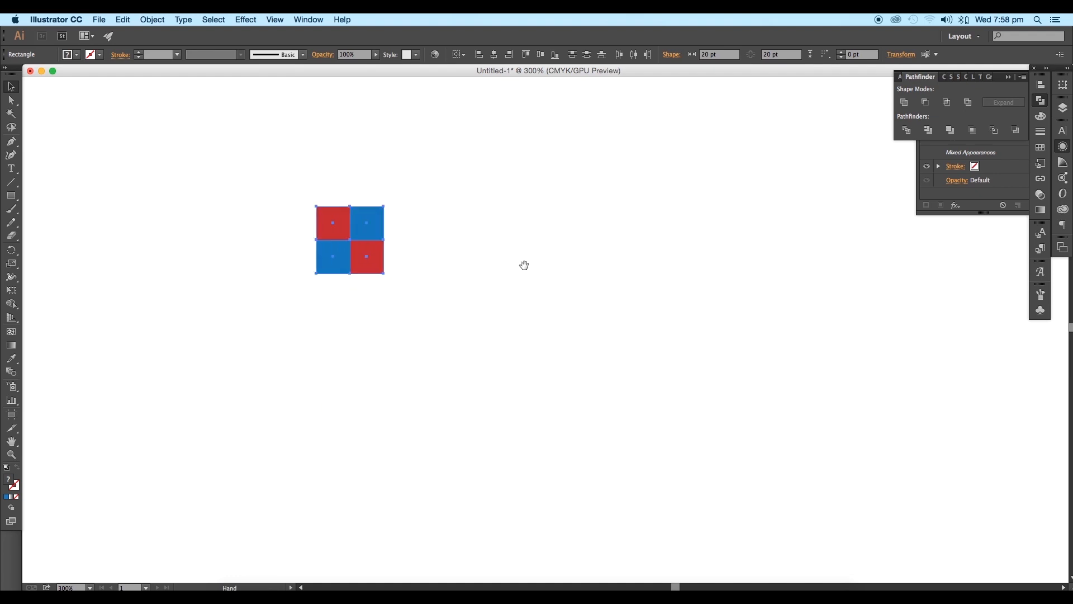
click(152, 19)
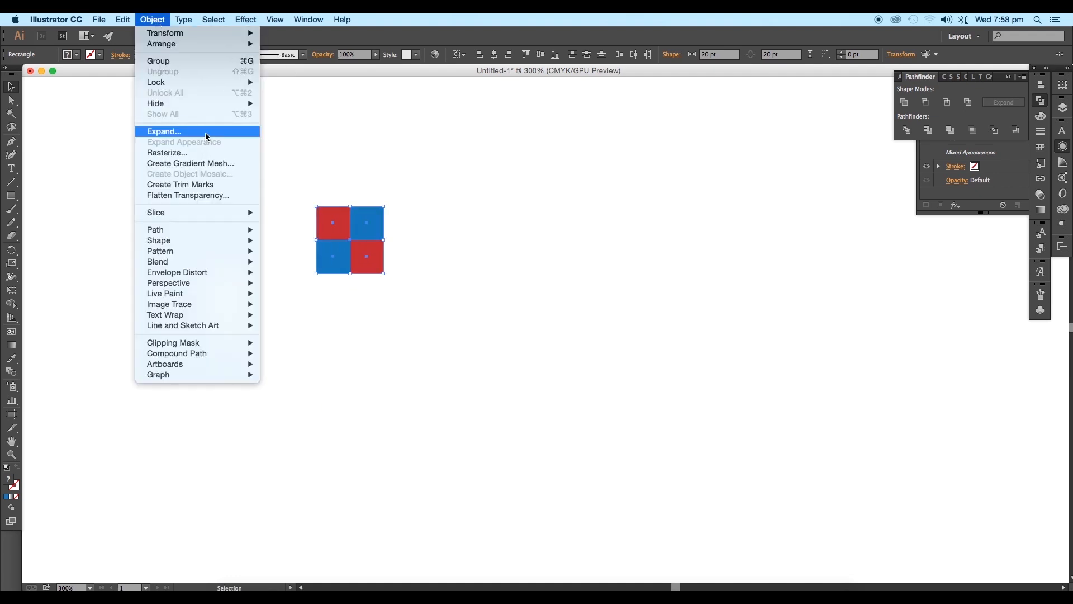
mouse_move(224, 251)
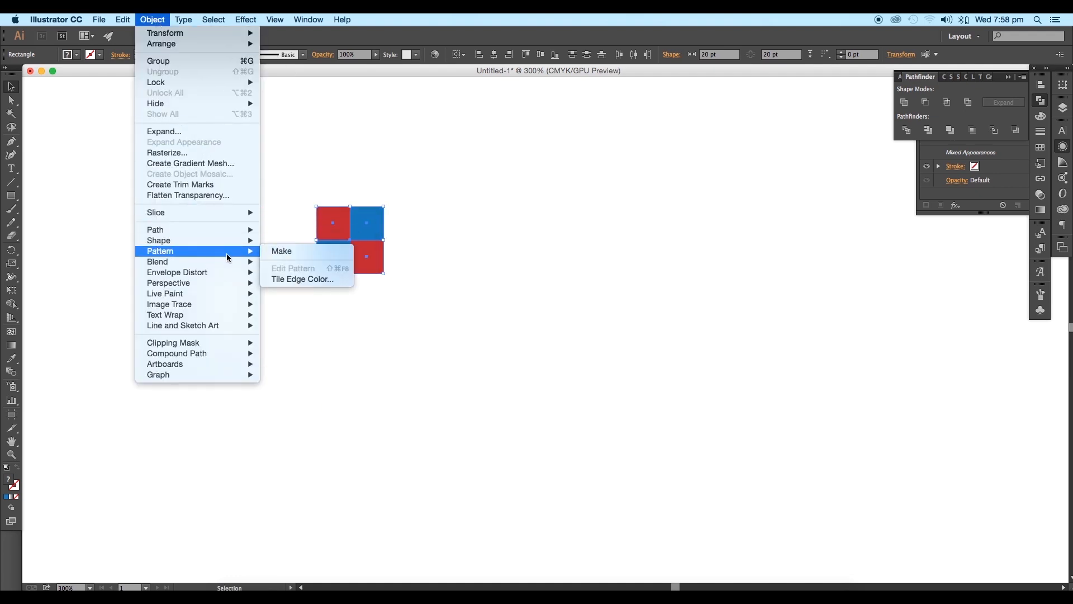
click(284, 254)
click(652, 350)
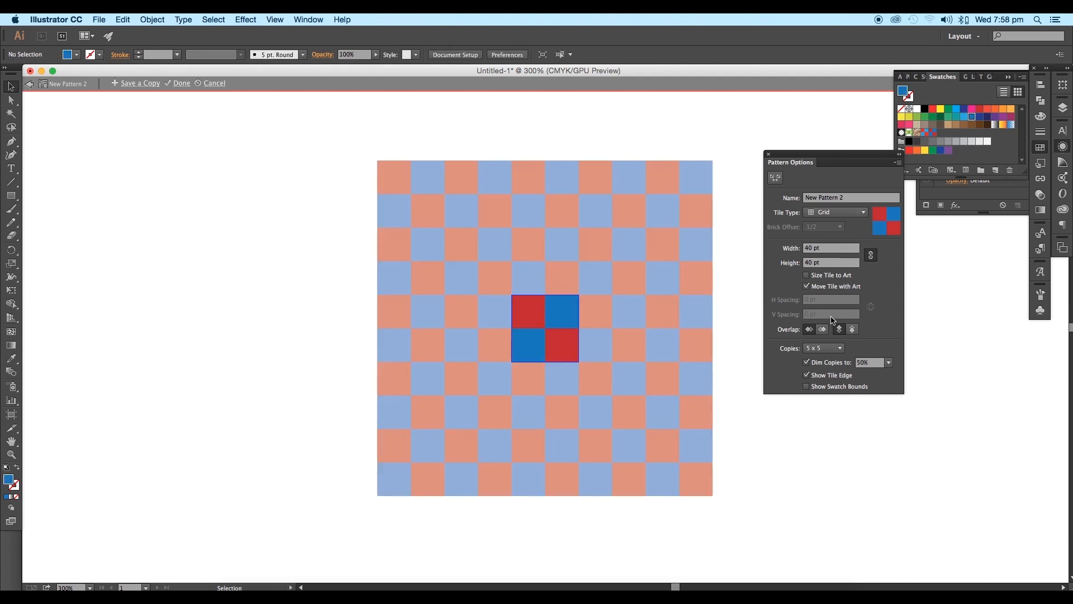
Step: Set the pattern preview to 7 x 7 copies and finish editing the pattern
click(828, 349)
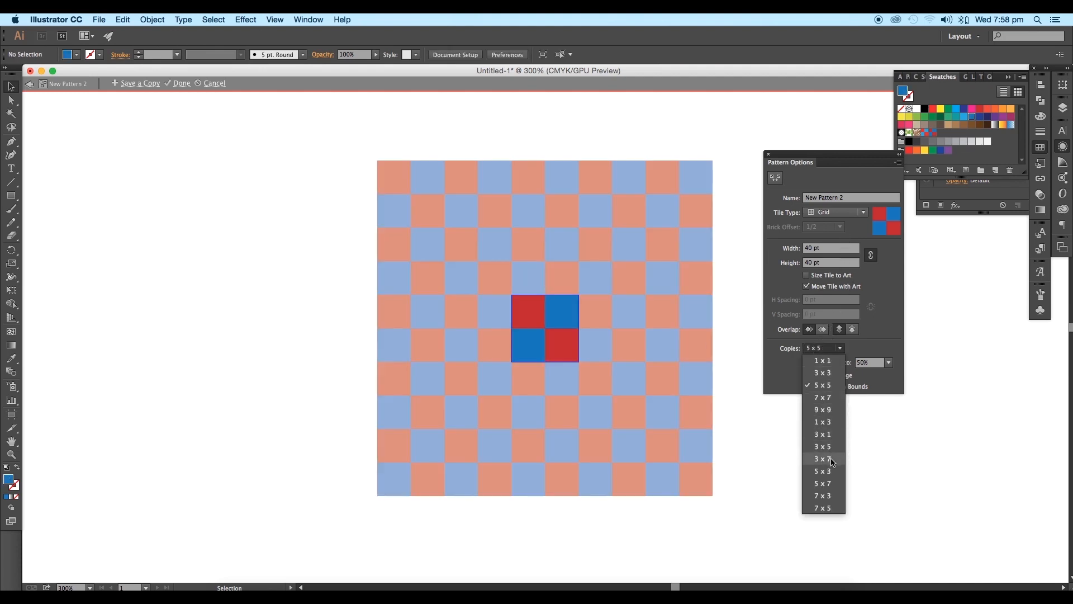
click(829, 398)
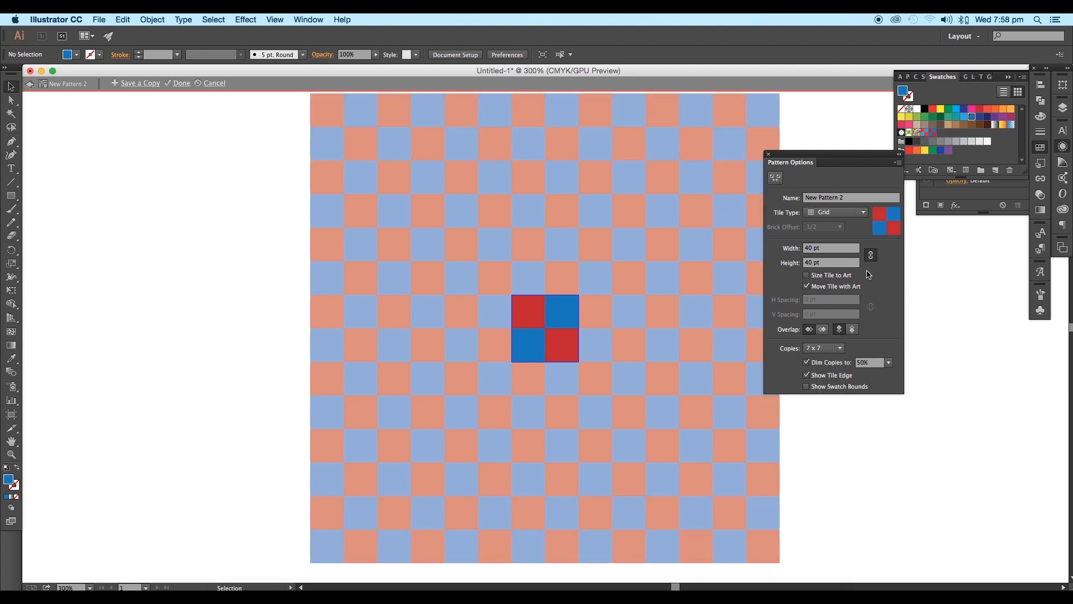
click(178, 83)
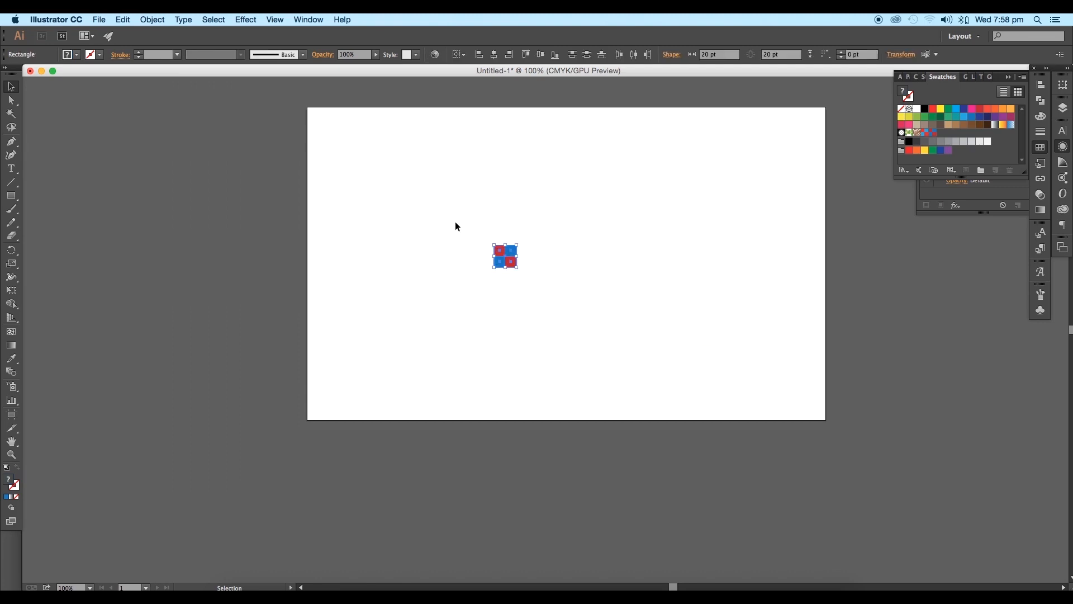
Step: Delete the four source squares and draw a square of about 476 pt, positioned centrally on the artboard
key(Delete)
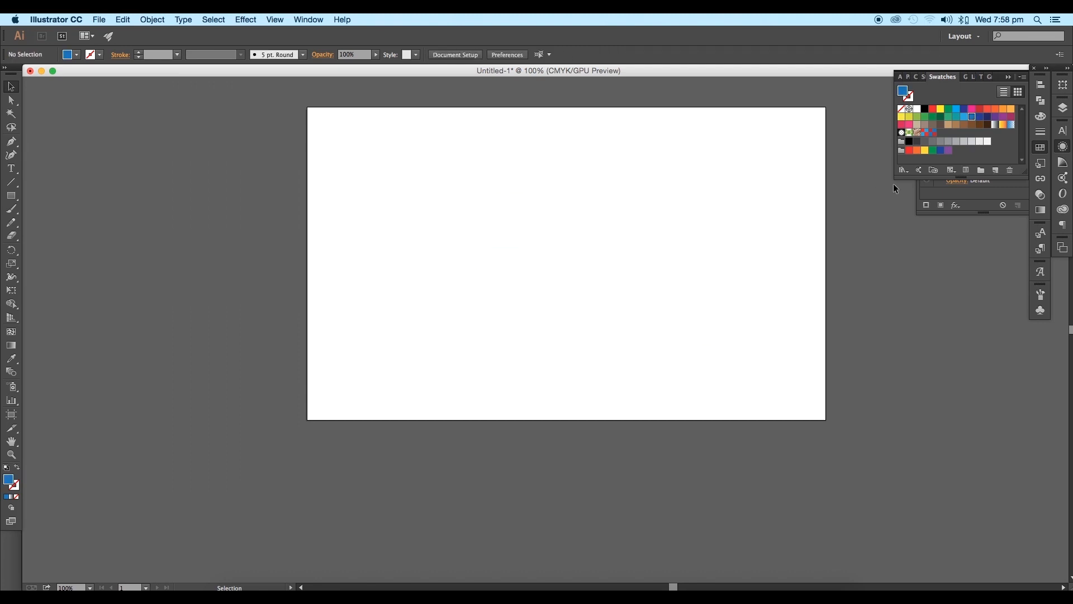
scroll(896, 189, right, 5)
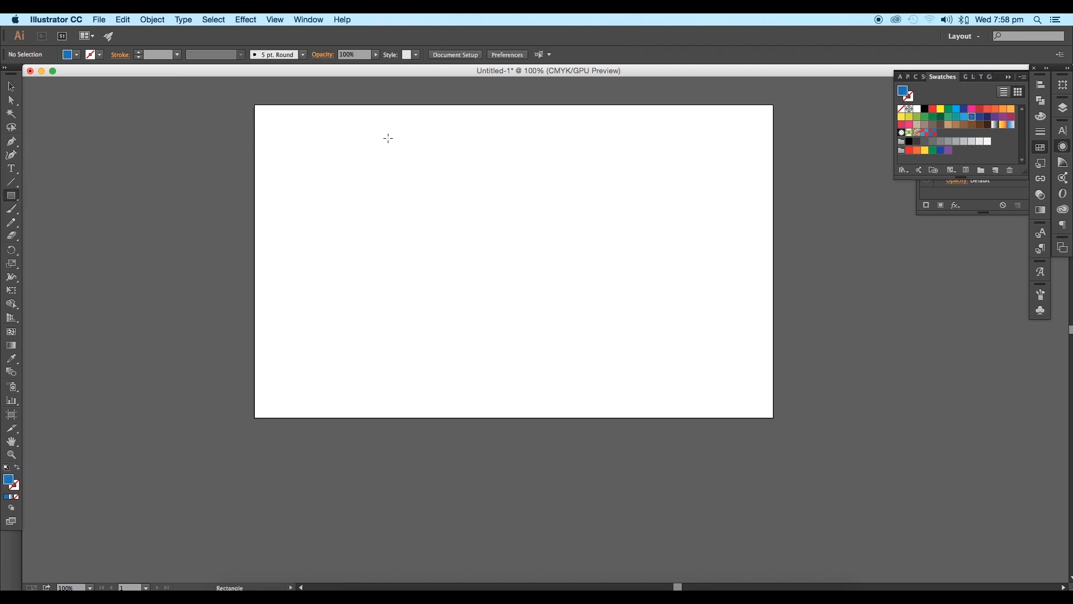
mouse_move(484, 237)
mouse_down()
mouse_move(651, 401)
mouse_move(617, 368)
mouse_up()
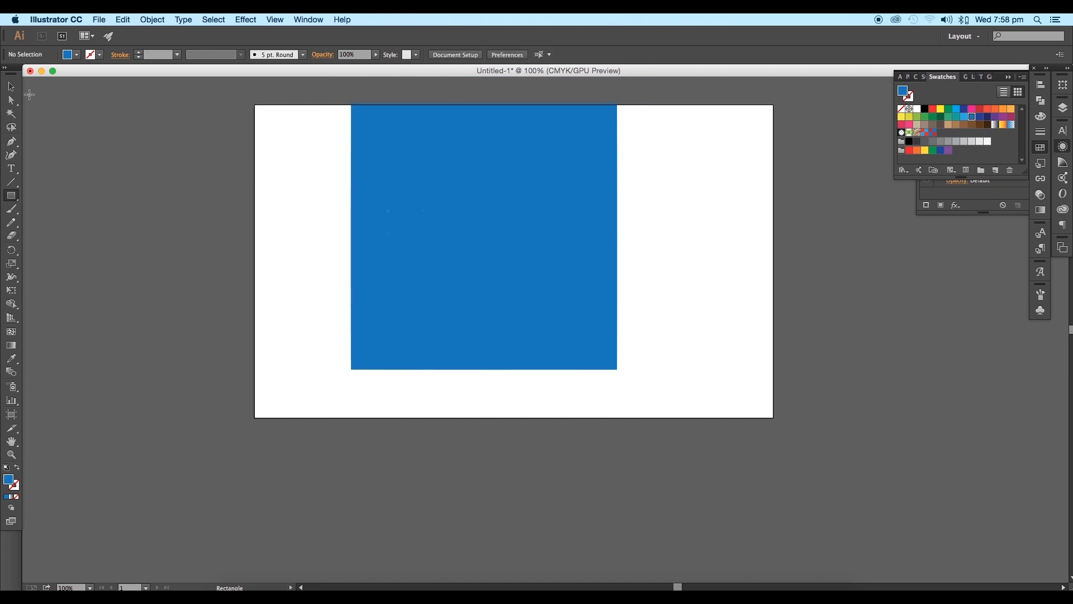
click(11, 87)
drag(472, 263, 475, 287)
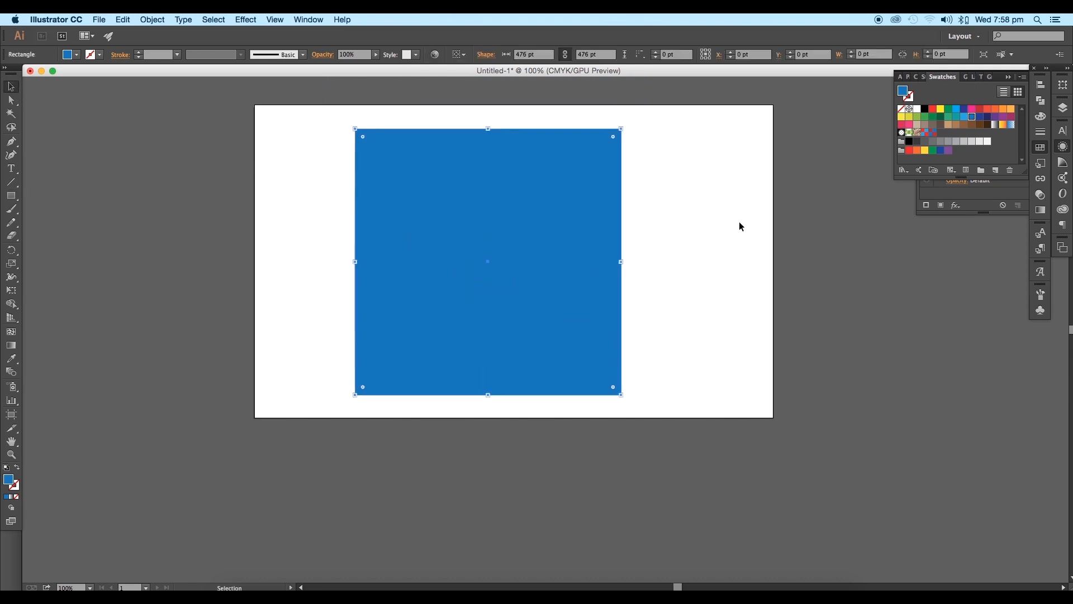
Step: Fill the large square with the red and blue checkerboard pattern swatch and expand its fill
click(930, 133)
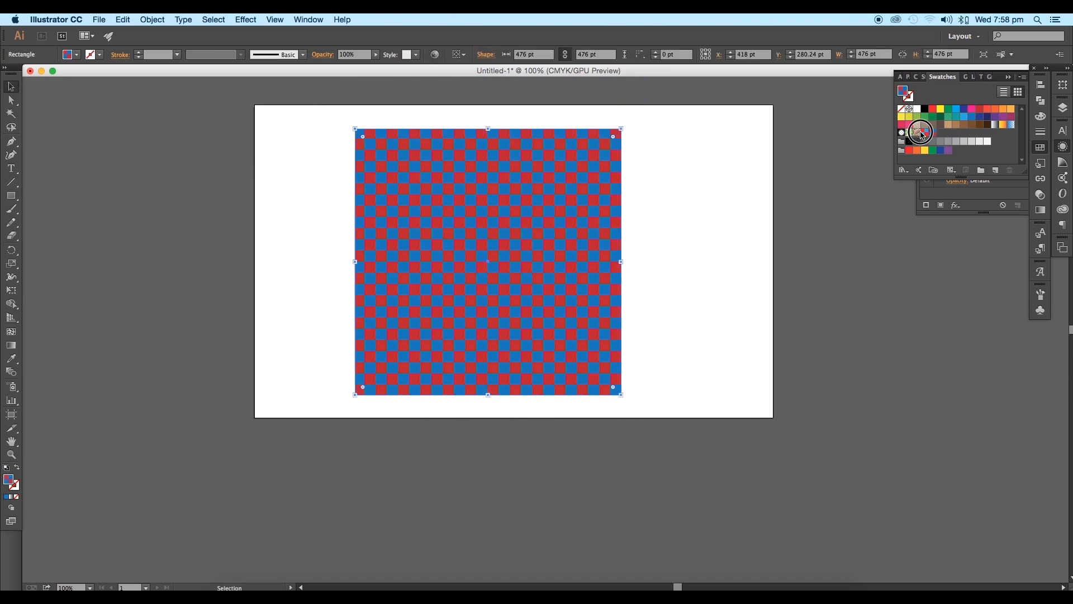
click(931, 134)
click(152, 20)
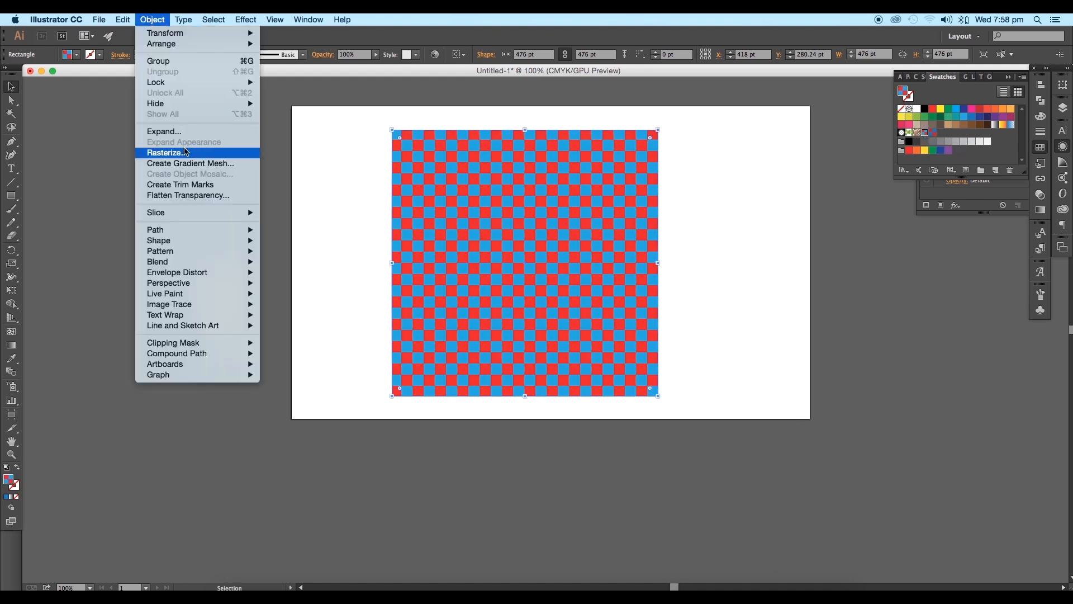
click(187, 131)
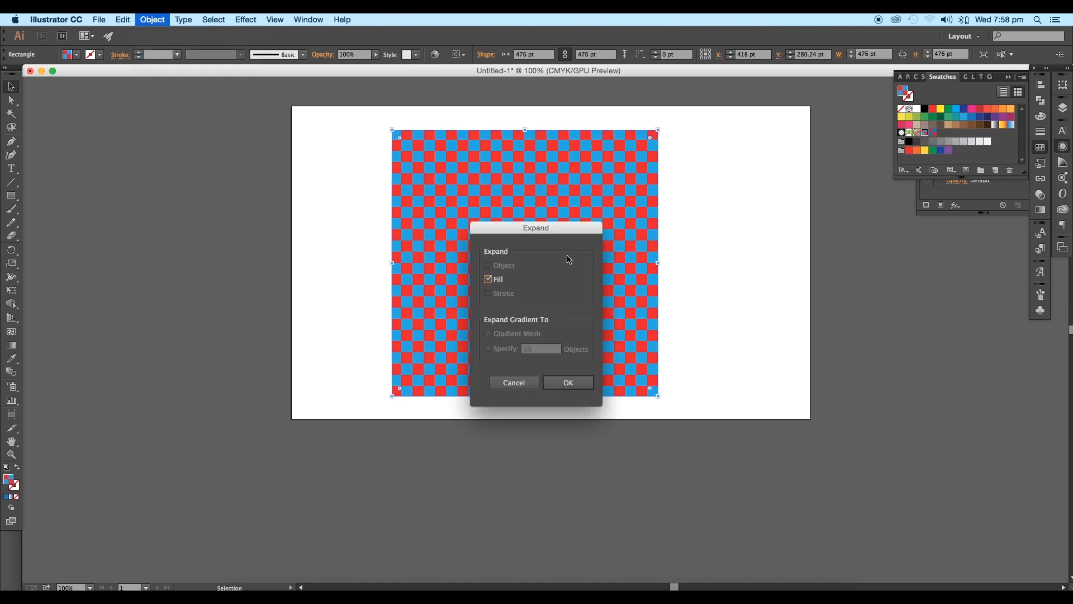
click(567, 382)
Step: Apply the Divide pathfinder to the expanded checkerboard and ungroup the resulting squares
click(1008, 78)
click(1041, 103)
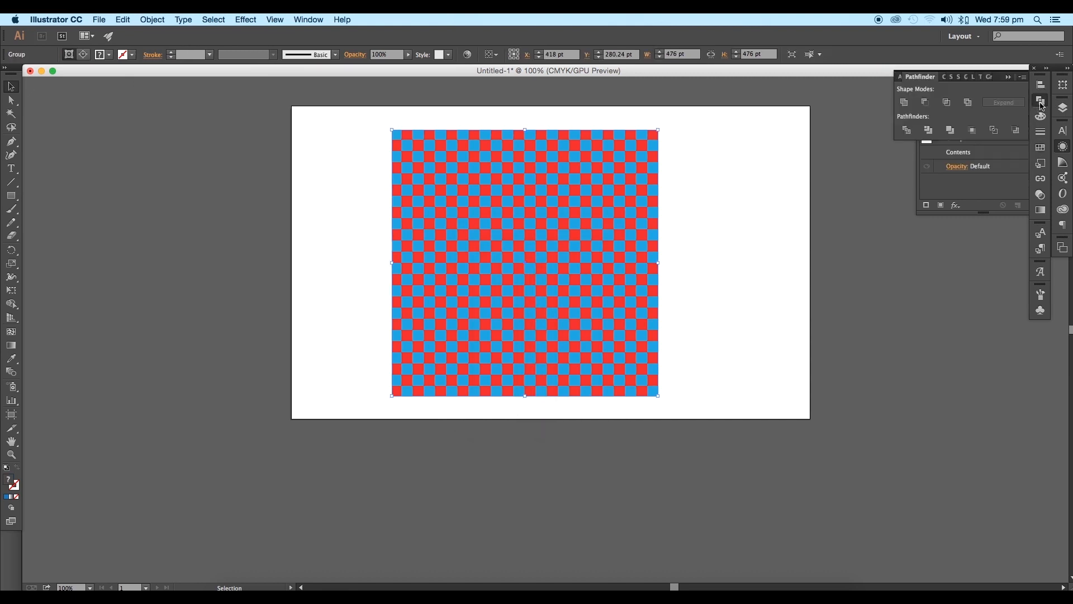
click(906, 132)
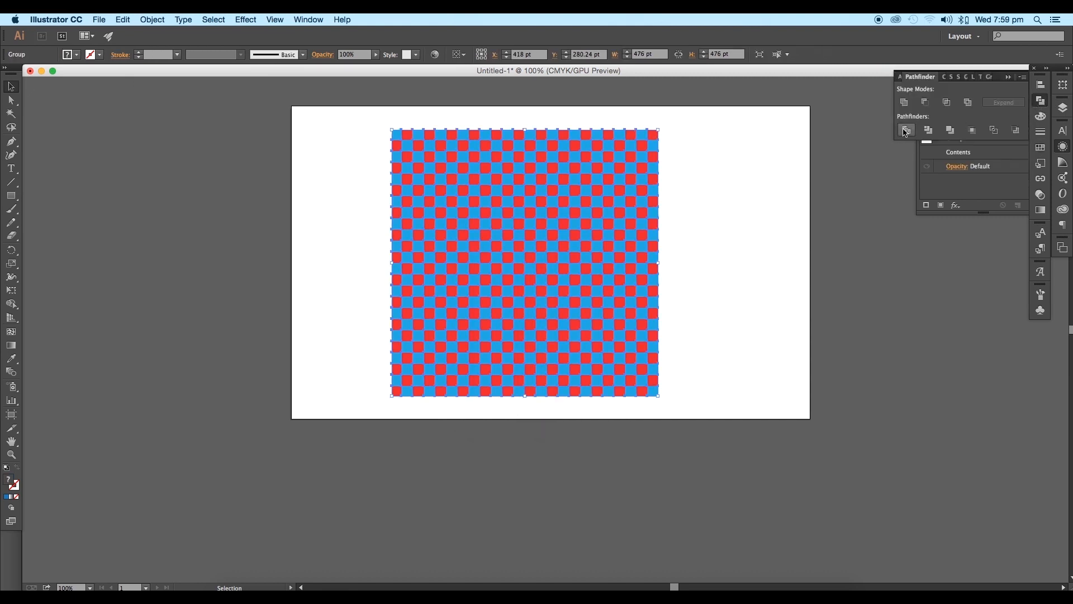
super+click(590, 275)
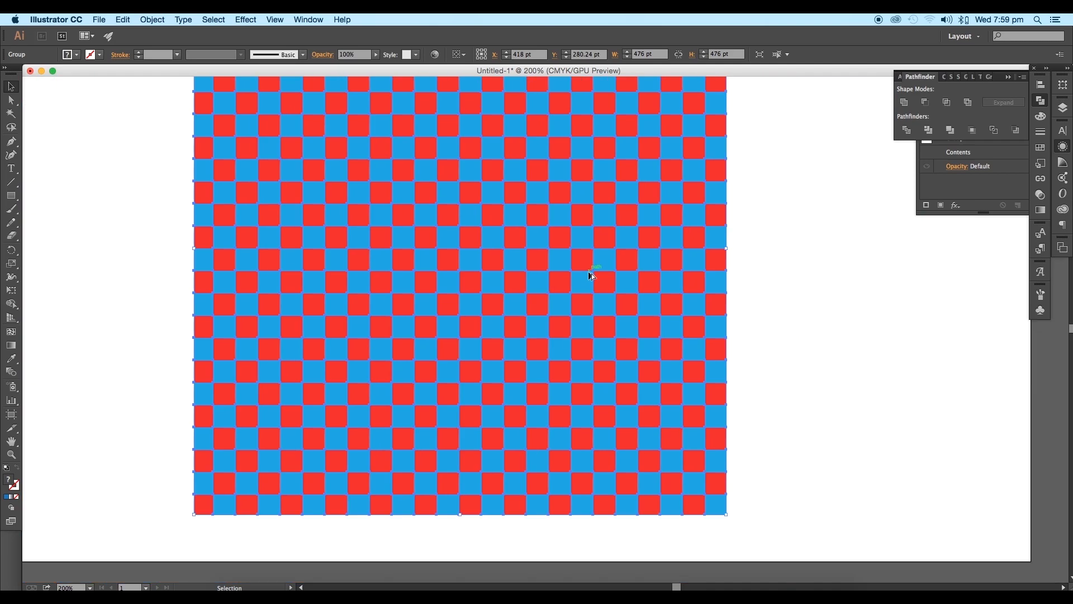
right_click(689, 307)
click(711, 369)
Step: Delete the outer rows and columns of squares along the edges of the checkerboard
click(760, 315)
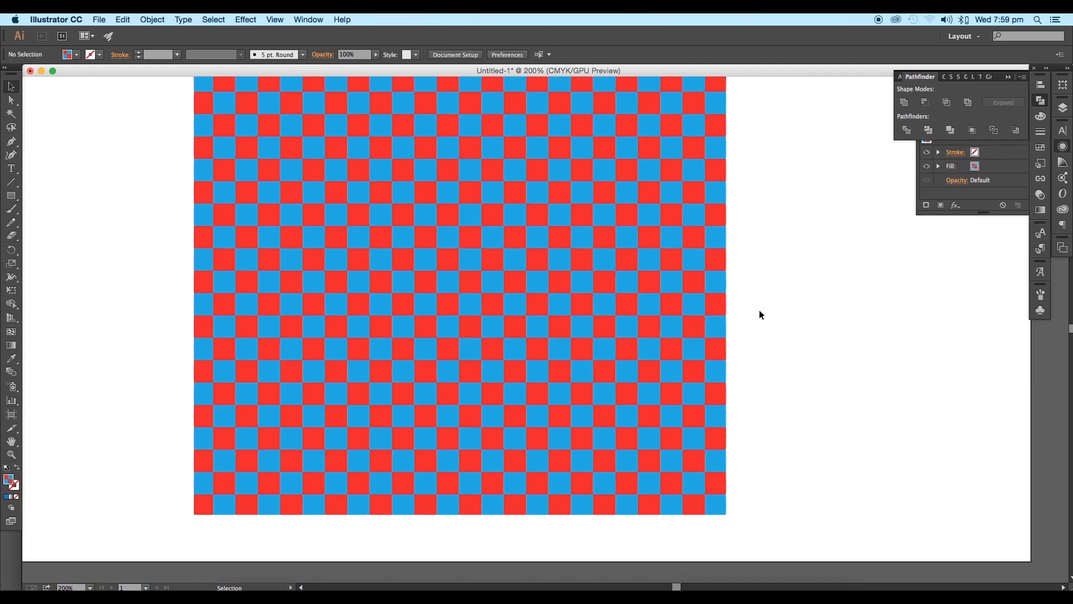
click(724, 309)
scroll(733, 313, down, 1)
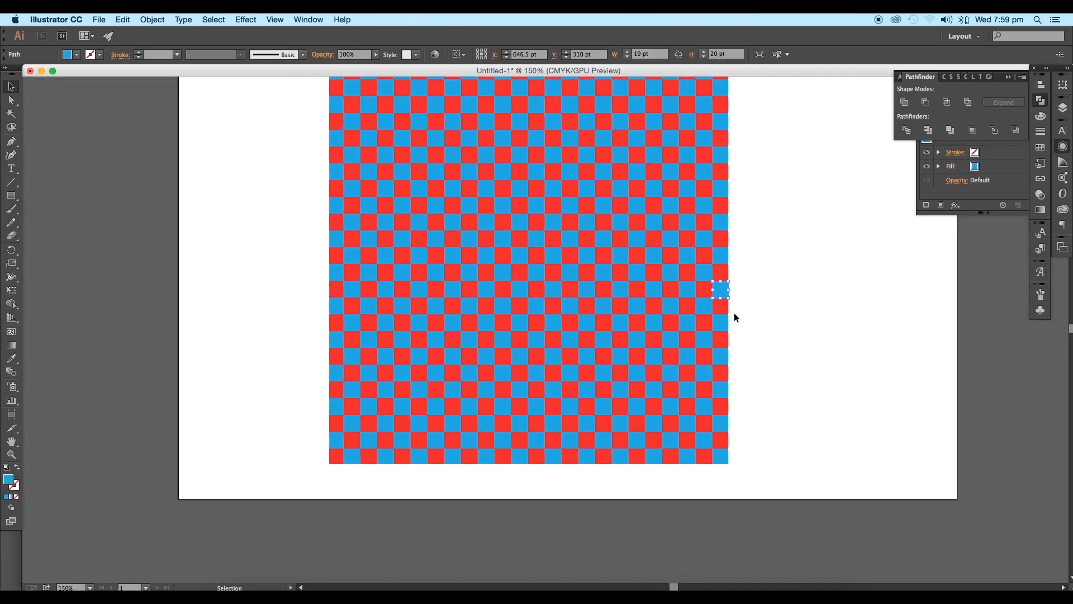
drag(663, 251, 644, 298)
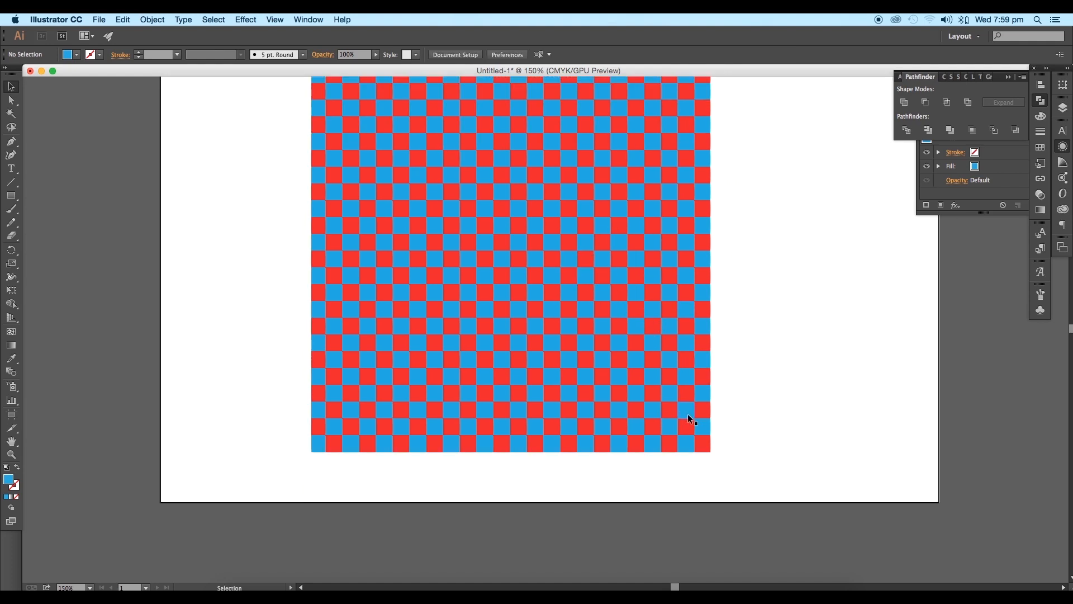
drag(743, 467, 702, 84)
key(Delete)
drag(269, 144, 330, 575)
key(Delete)
drag(277, 137, 703, 164)
key(Delete)
Step: Select the whole checkerboard and scale it down proportionally
key(space)
drag(742, 333, 760, 310)
drag(794, 543, 297, 118)
key(super+minus)
key(super+minus)
drag(623, 204, 596, 230)
Step: Delete the leftmost columns and blocks of squares at both upper corners so the checkerboard steps inward to a narrow top
drag(338, 95, 443, 443)
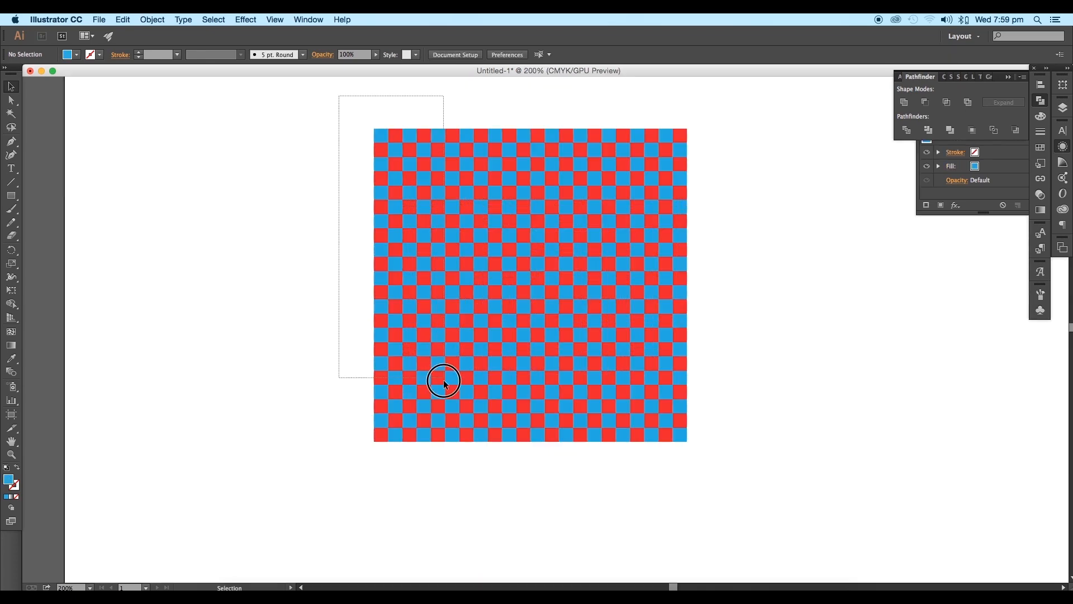
key(Delete)
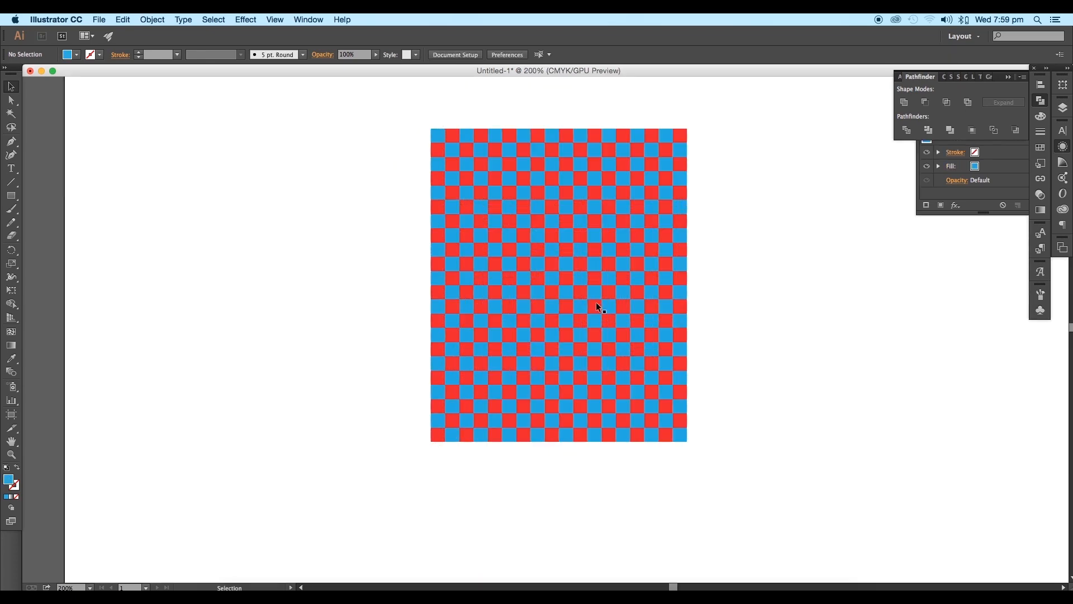
drag(698, 113, 628, 181)
key(Delete)
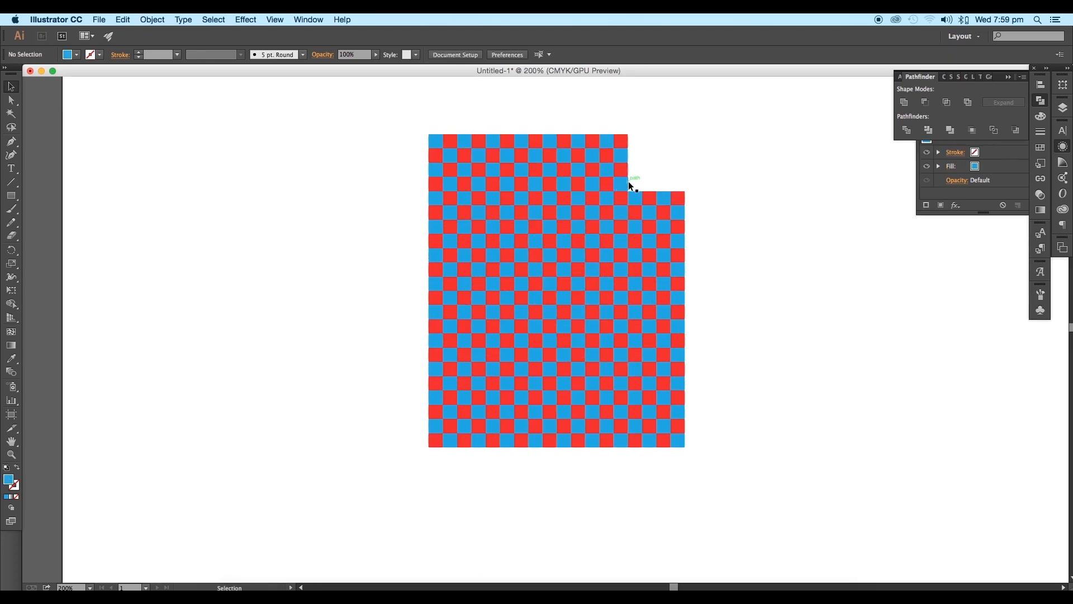
drag(414, 114, 533, 190)
key(Delete)
drag(393, 180, 500, 254)
key(Delete)
drag(720, 182, 660, 242)
key(Delete)
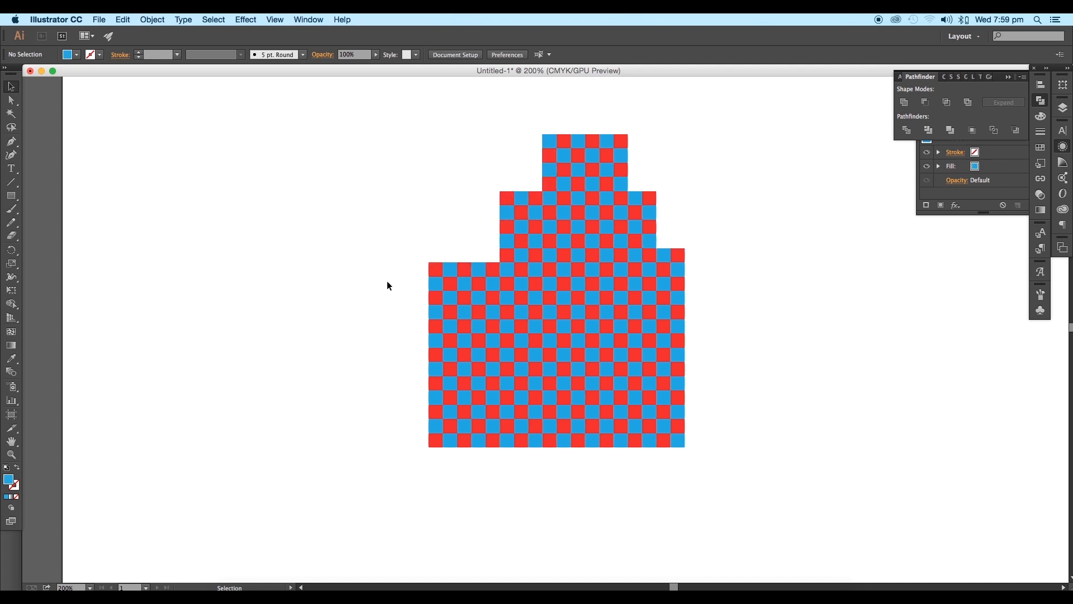
Step: Delete the lower rows beside the left leg and single squares on the left shoulder to refine the stepped outline
drag(715, 454, 517, 421)
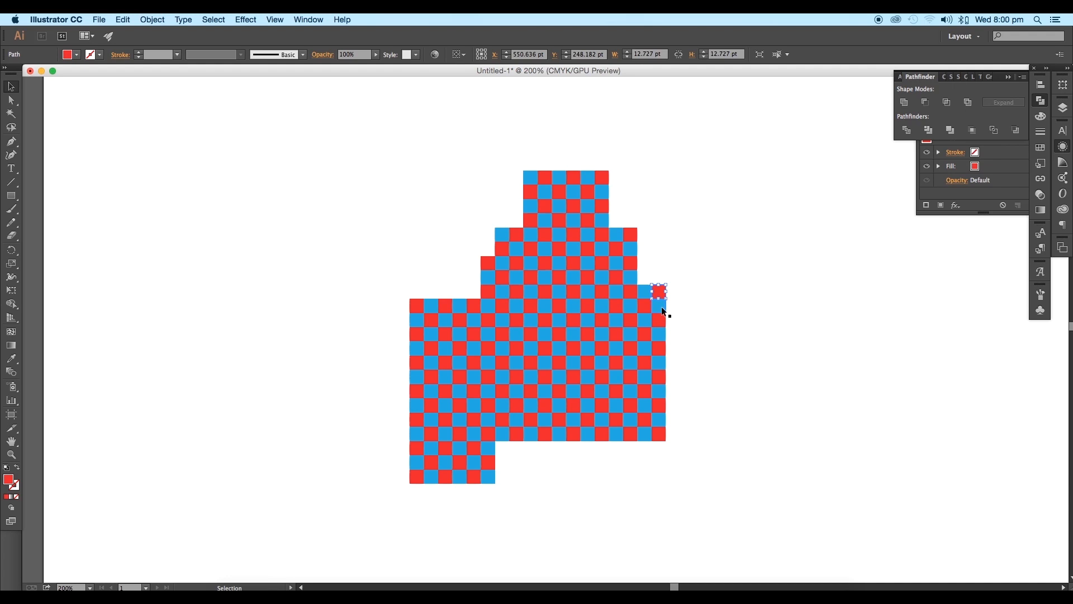
key(Delete)
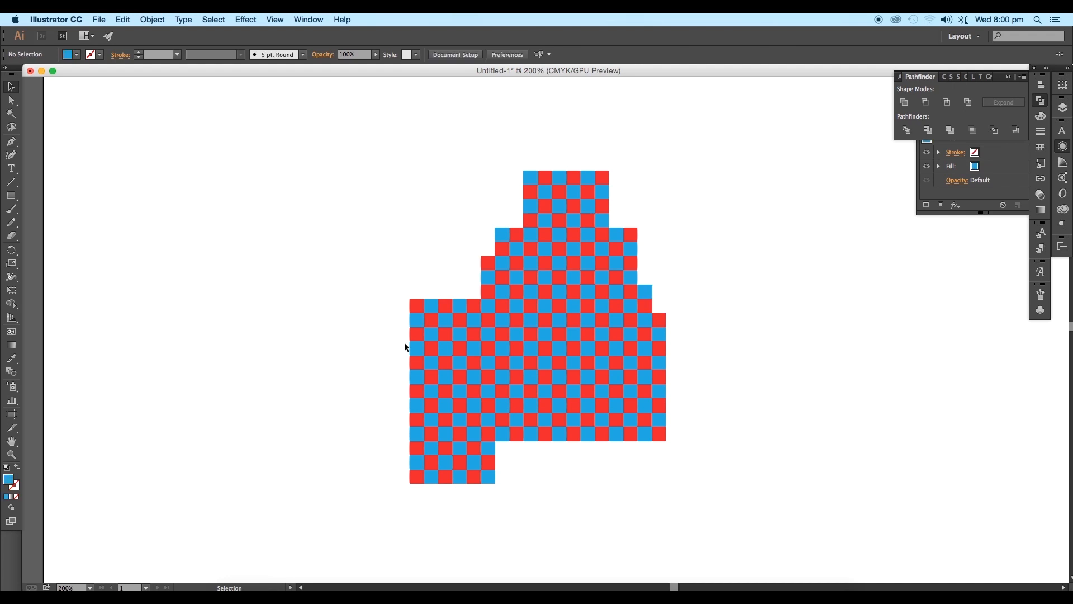
click(418, 329)
key(Delete)
click(432, 318)
key(Delete)
click(430, 334)
key(Delete)
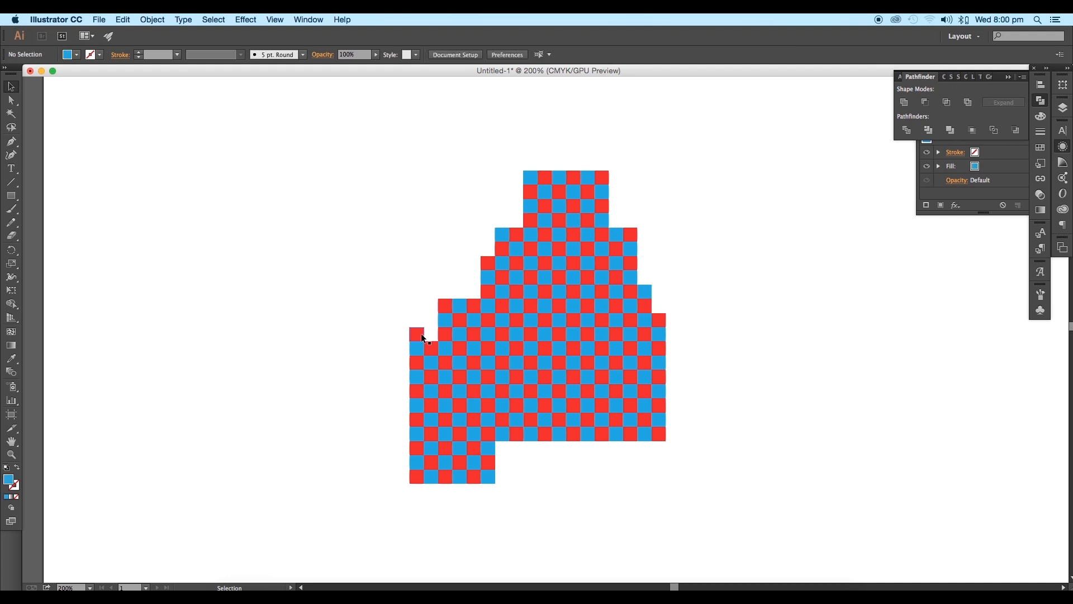
click(420, 334)
Step: Delete the inner squares to cut an opening with a narrow upper part and a wide lower part three rows high
key(Delete)
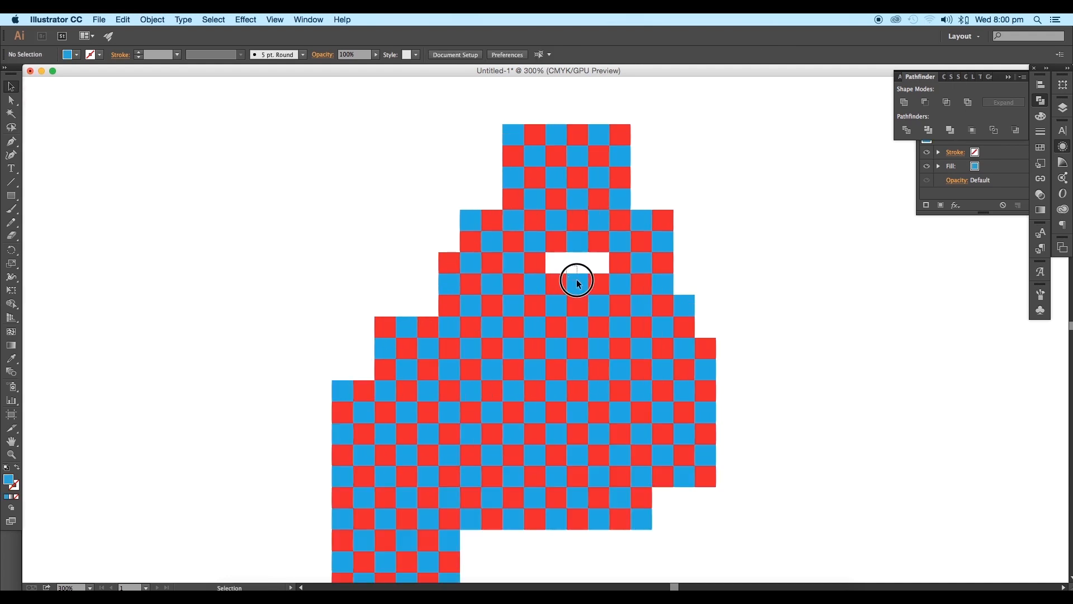
drag(575, 280, 628, 378)
key(Delete)
key(Delete)
key(Delete)
drag(592, 342, 567, 358)
drag(612, 369, 493, 371)
key(Delete)
drag(494, 372, 636, 389)
key(Delete)
key(Delete)
drag(492, 396, 617, 398)
key(Delete)
drag(589, 364, 587, 359)
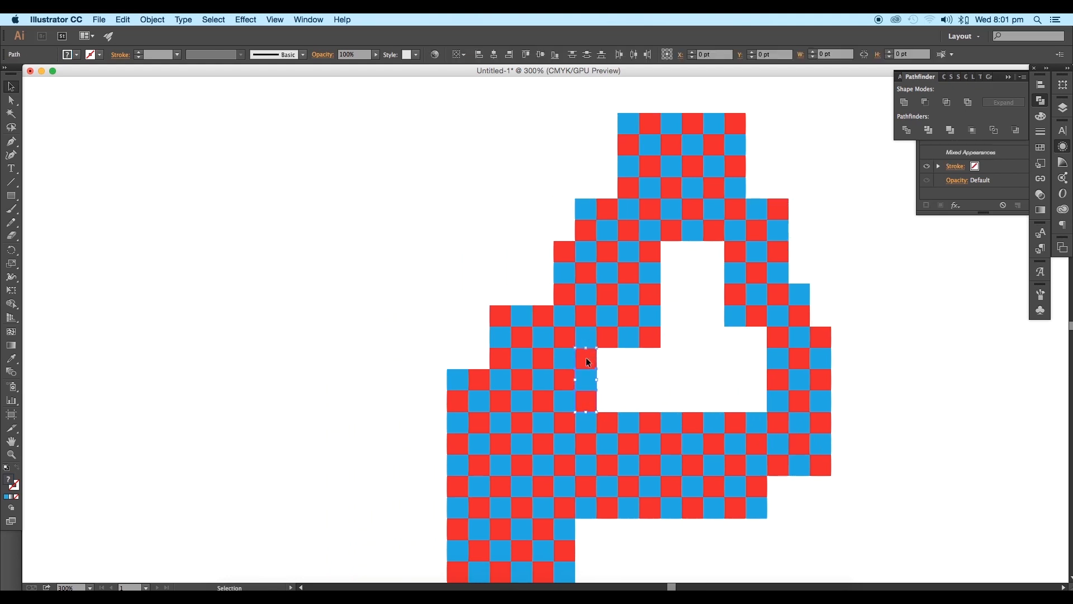
key(Delete)
Step: Select the entire checkered shape and move it slightly right on the artboard
scroll(709, 419, left, 1)
scroll(709, 419, down, 2)
scroll(712, 419, right, 5)
drag(635, 447, 678, 441)
drag(707, 475, 394, 211)
drag(579, 427, 611, 420)
click(716, 413)
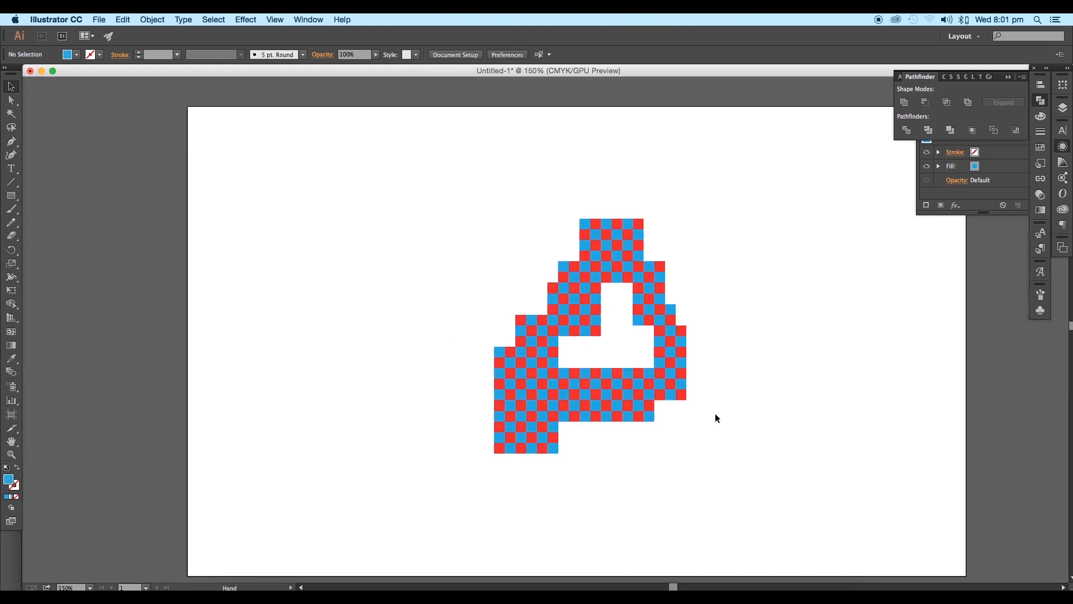
scroll(715, 414, up, 1)
scroll(712, 414, up, 1)
drag(687, 414, 679, 425)
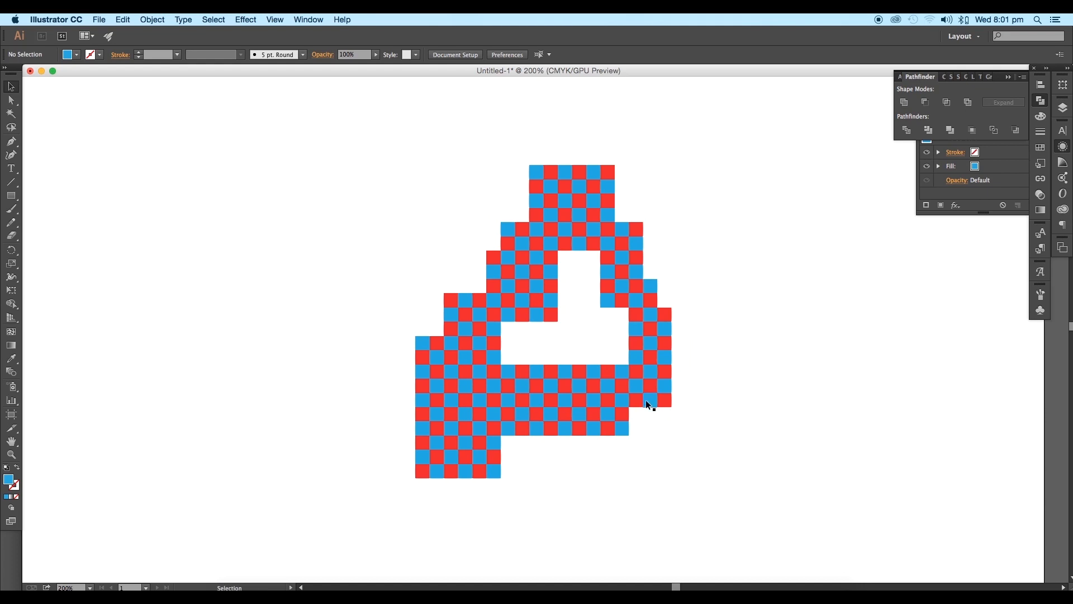
Step: Apply 3D Extrude & Bevel to the whole checkered shape with the preview on and a 20 pt extrude depth
scroll(646, 400, up, 4)
scroll(581, 387, down, 4)
drag(673, 462, 277, 173)
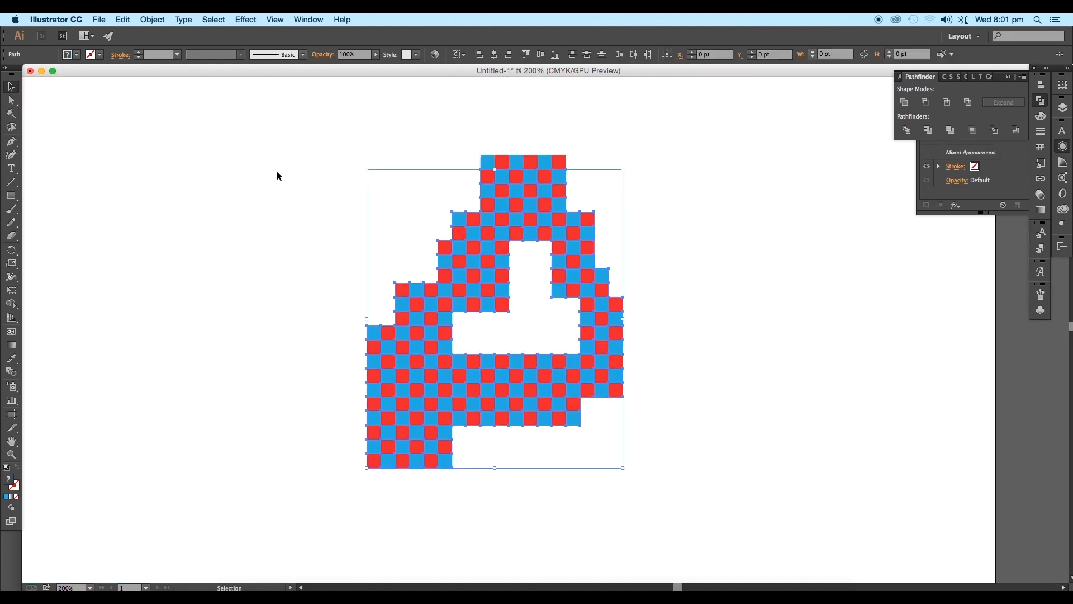
click(246, 22)
mouse_move(298, 89)
click(415, 89)
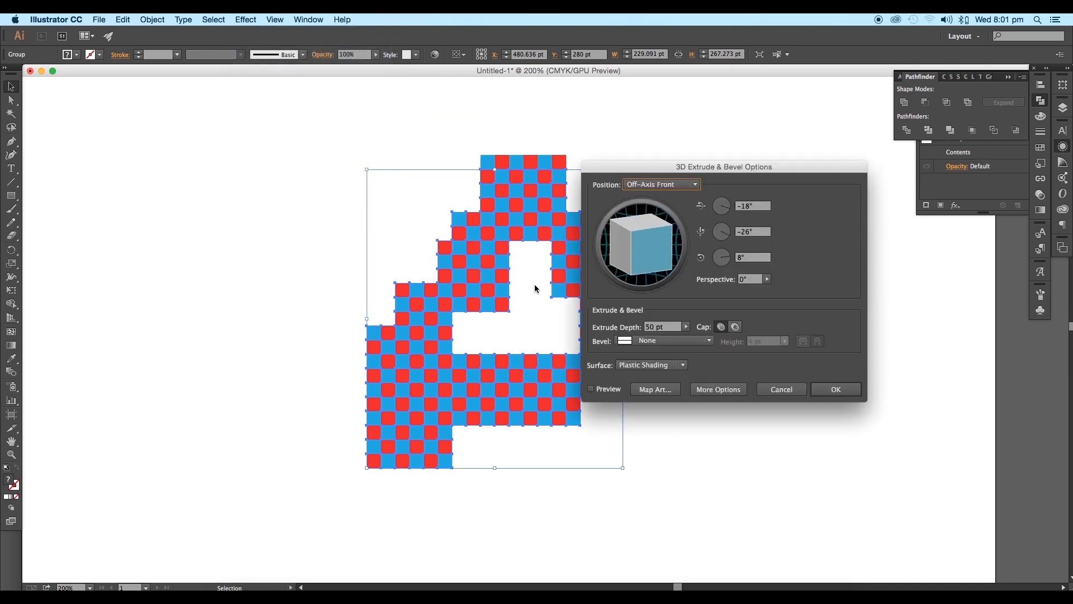
click(603, 389)
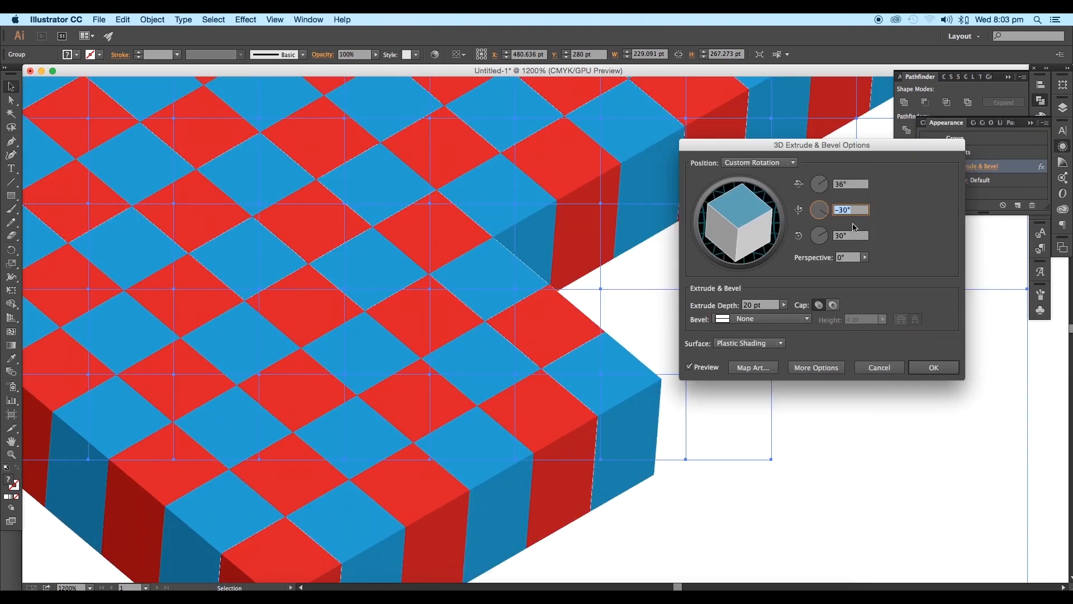
Step: Try a rotation of 33° about the Z axis and -26° about the Y axis for the extruded shape
click(851, 236)
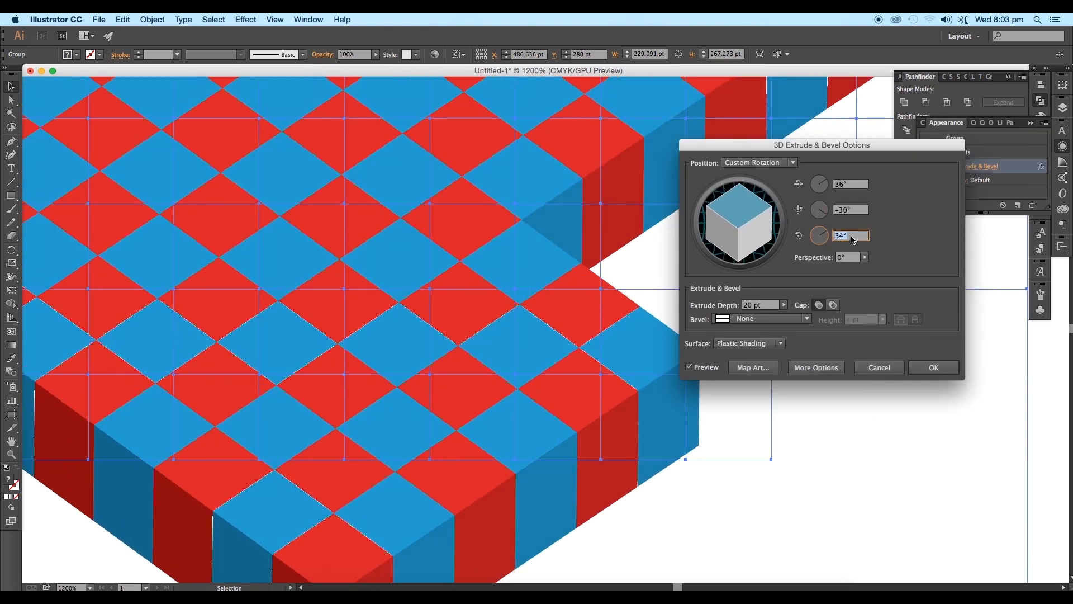
key(Down)
key(Down)
key(Down)
key(Up)
key(Up)
click(848, 210)
key(Down)
key(Up)
key(Up)
key(Up)
key(Up)
key(Up)
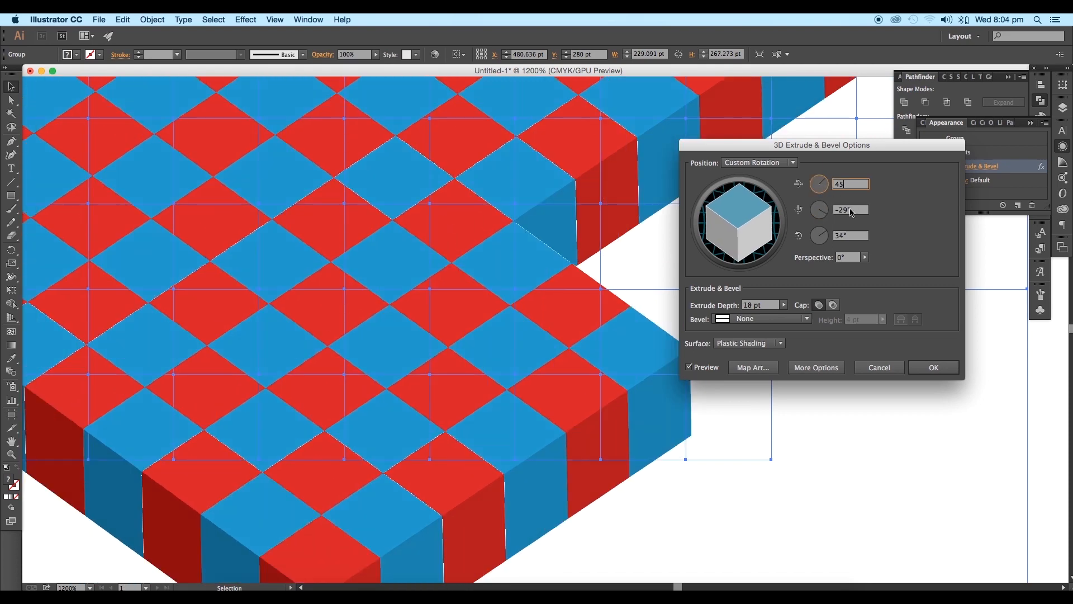
Step: Set the extrusion's rotation to 45° about X, -31° about Y and 28° about Z
click(851, 212)
key(Down)
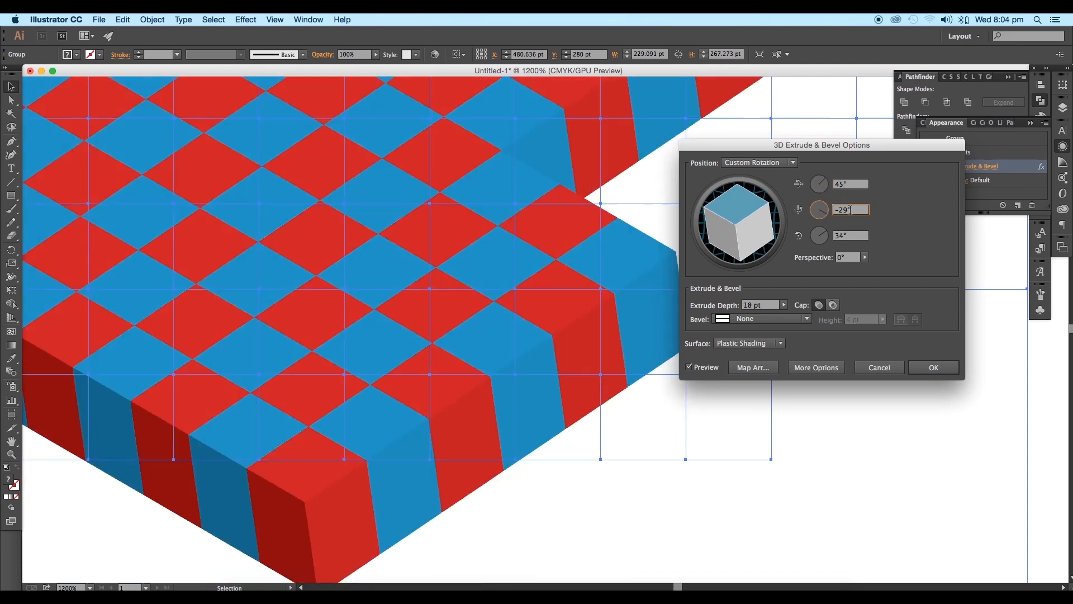
click(849, 236)
key(Down)
key(Down)
key(Down)
key(Down)
key(Down)
key(Down)
click(860, 212)
key(Down)
Step: Reduce the extrude depth to 13 pt so the sides approach cube proportions
click(766, 305)
key(Up)
key(Down)
key(Down)
key(Down)
key(Down)
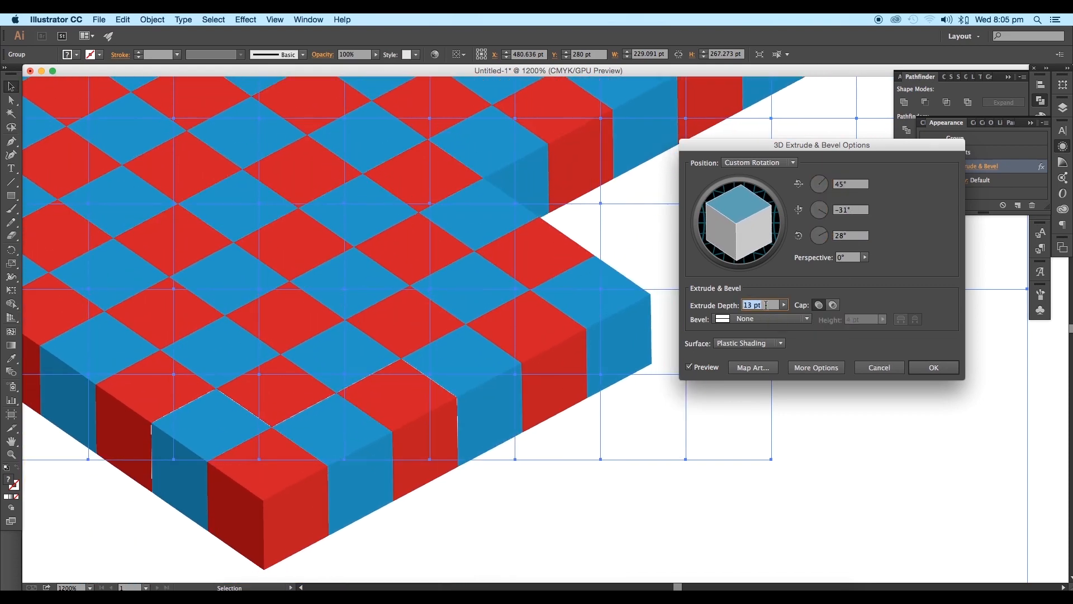
Step: Try a Z rotation of 29° and a Y rotation of -33° with an extrude depth of 14 pt
click(844, 236)
key(Up)
key(Up)
key(Down)
click(769, 305)
key(Down)
click(852, 213)
key(Up)
key(Up)
key(Up)
Step: Set the Y rotation to -34° and the extrude depth to 13 pt
key(Down)
key(Down)
key(Down)
key(Down)
key(Down)
key(Down)
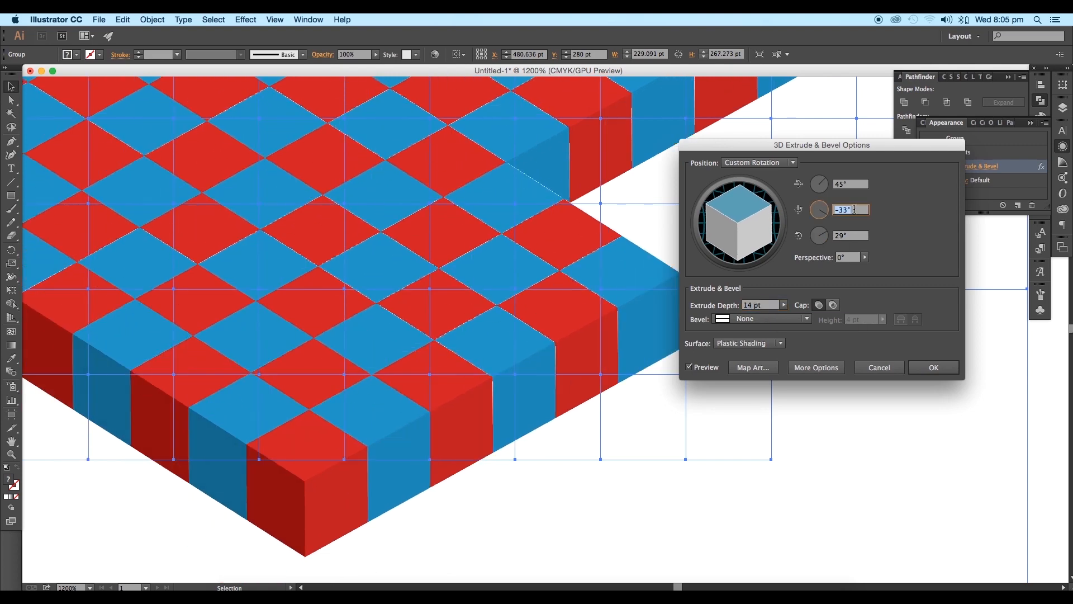
click(766, 305)
key(Up)
key(Up)
Step: Compare Z rotations of 28° and 30° for the extruded shape
key(Down)
key(Down)
key(Down)
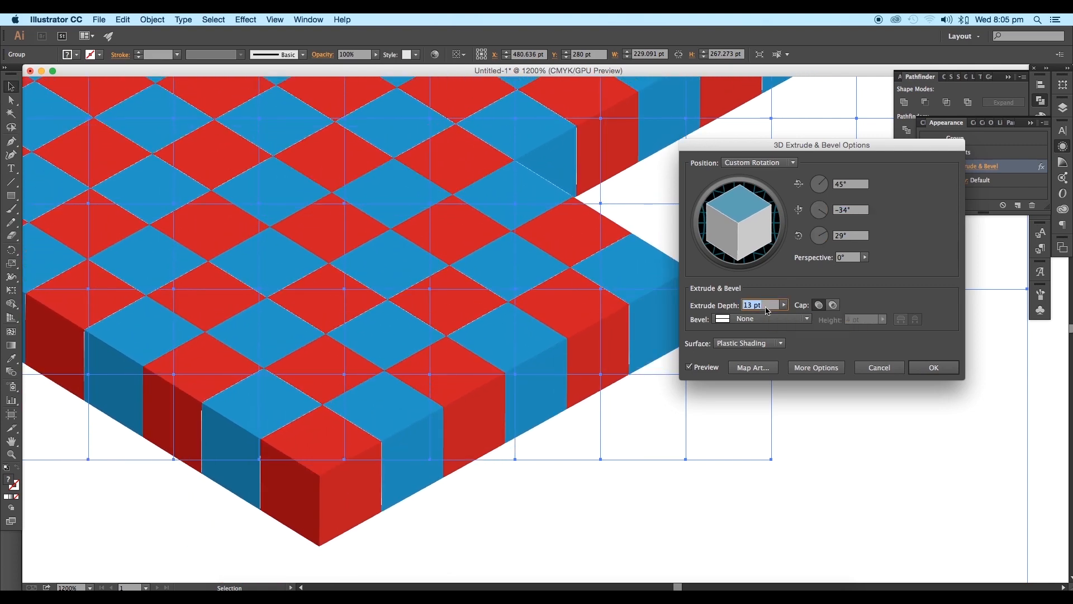
click(857, 237)
key(Up)
key(Down)
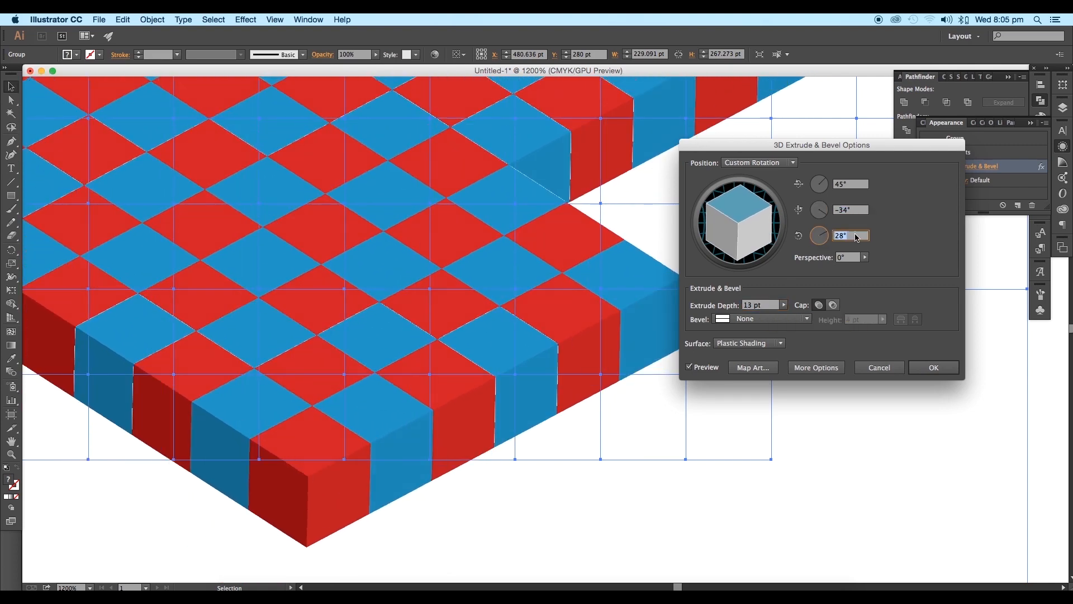
key(Up)
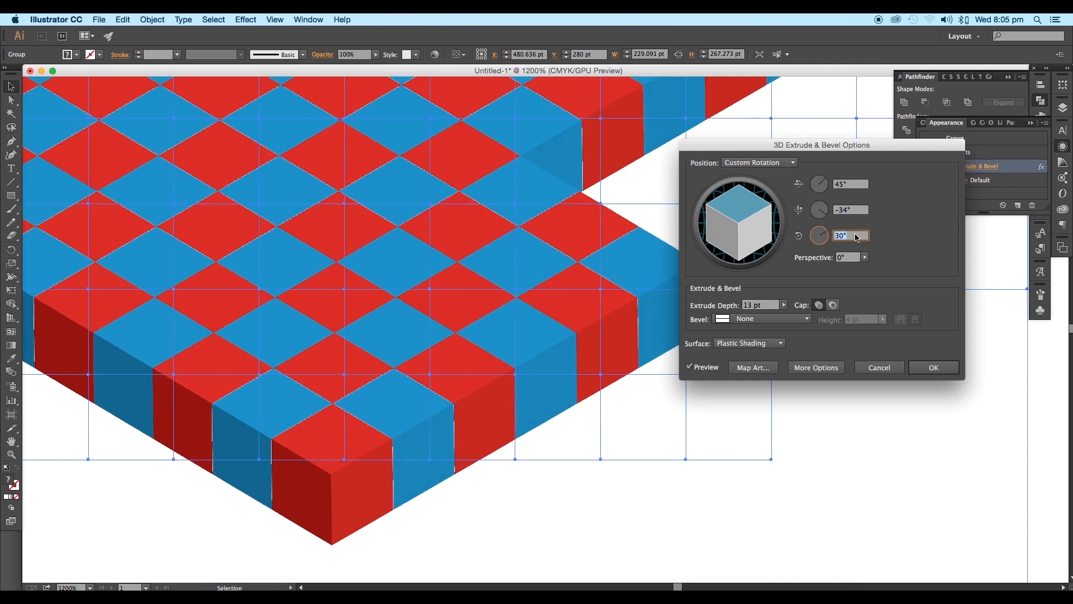
Step: Compare Y rotations of -36° and -32° with Z at 29°, and return Y to -34°
click(853, 211)
key(Down)
key(Down)
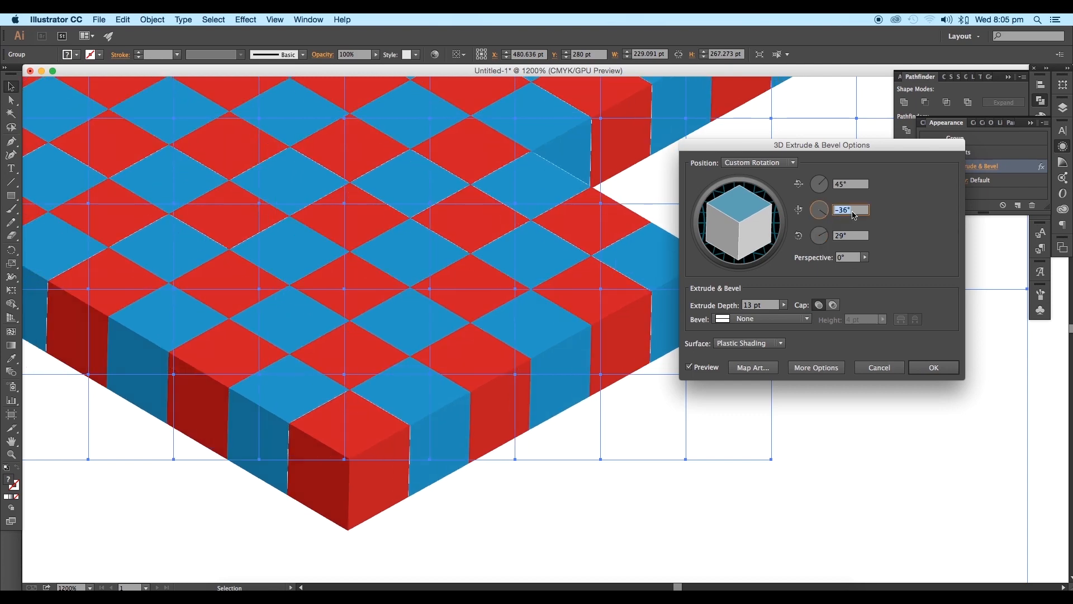
click(852, 235)
click(854, 210)
key(Down)
key(Down)
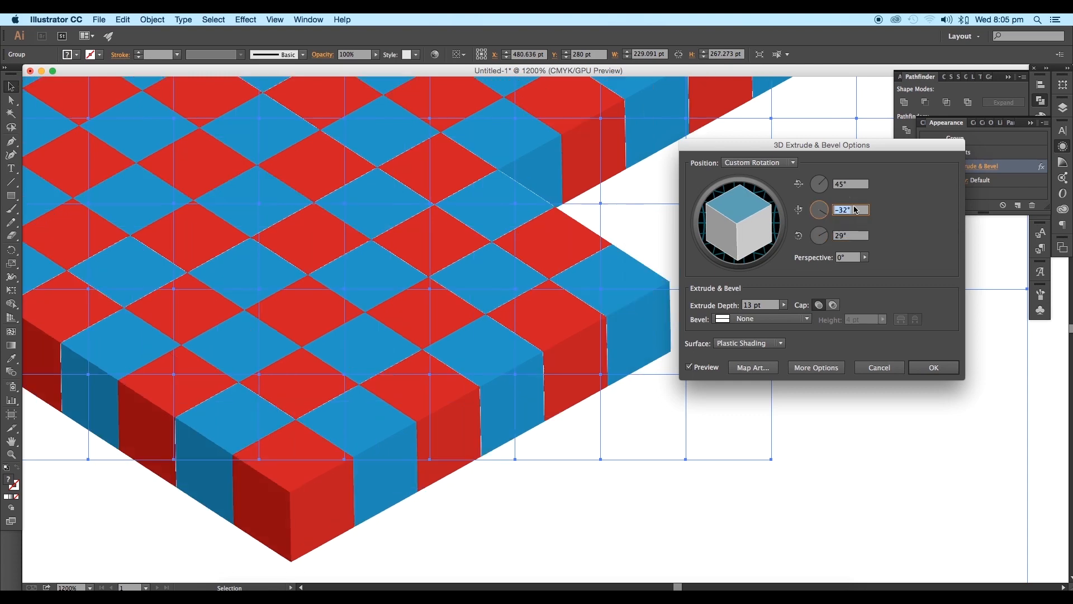
key(Up)
key(Up)
Step: Set the Z rotation to 30° and the Y rotation to -35°, and apply the 3D effect
click(835, 235)
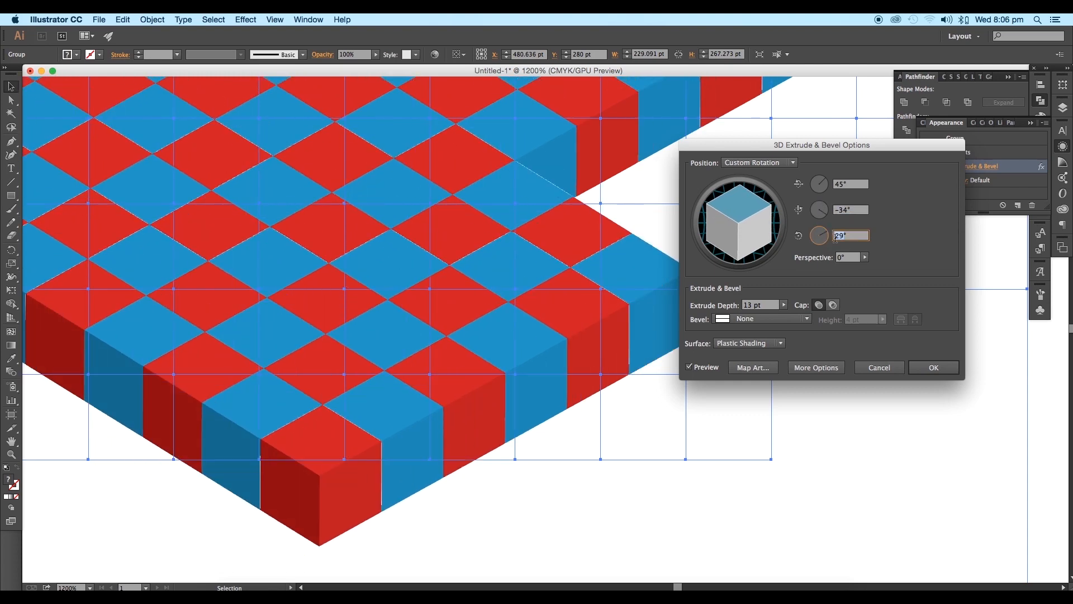
click(839, 239)
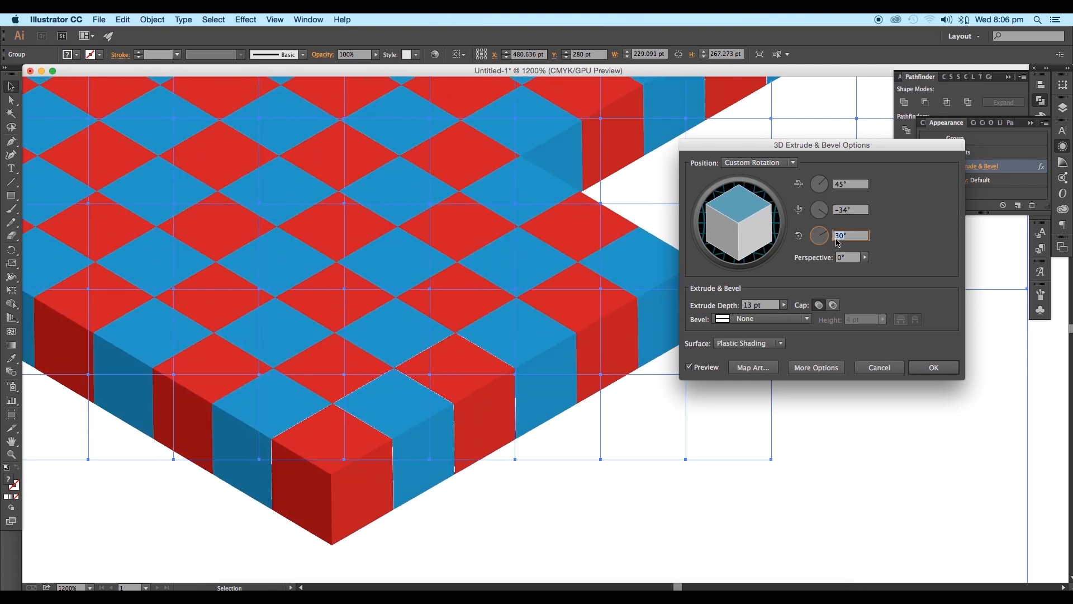
click(846, 212)
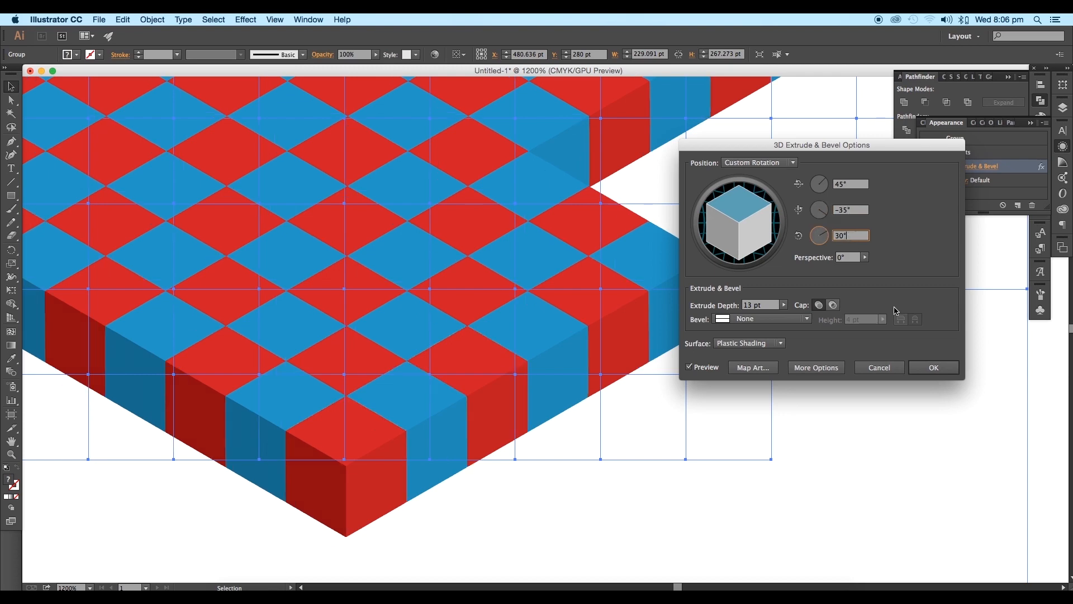
click(933, 367)
Step: Expand the appearance of the extruded shape into editable faces
scroll(758, 380, down, 6)
scroll(761, 344, up, 3)
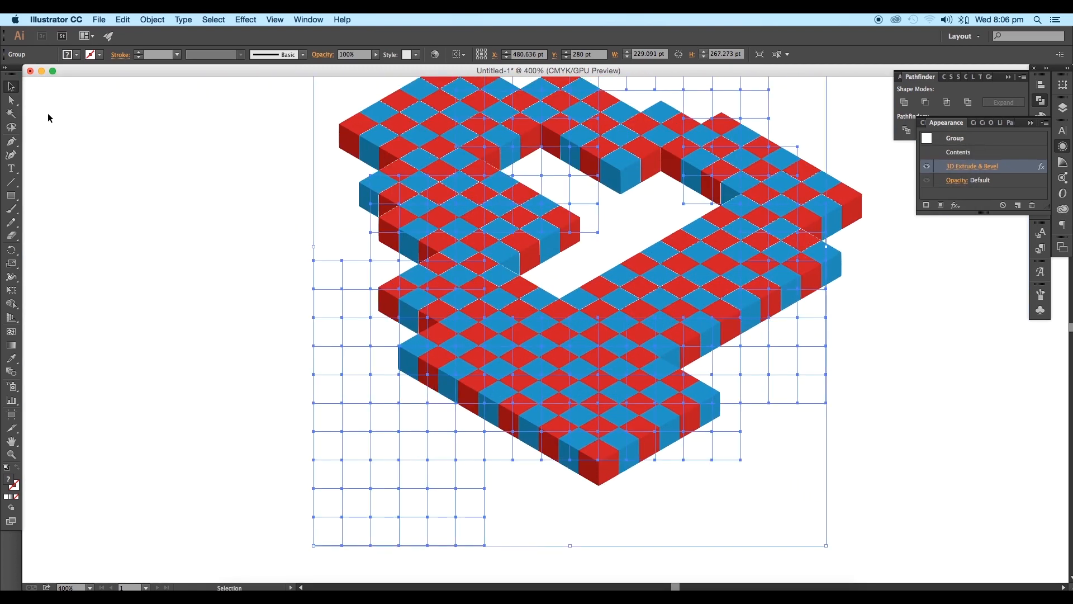
click(151, 21)
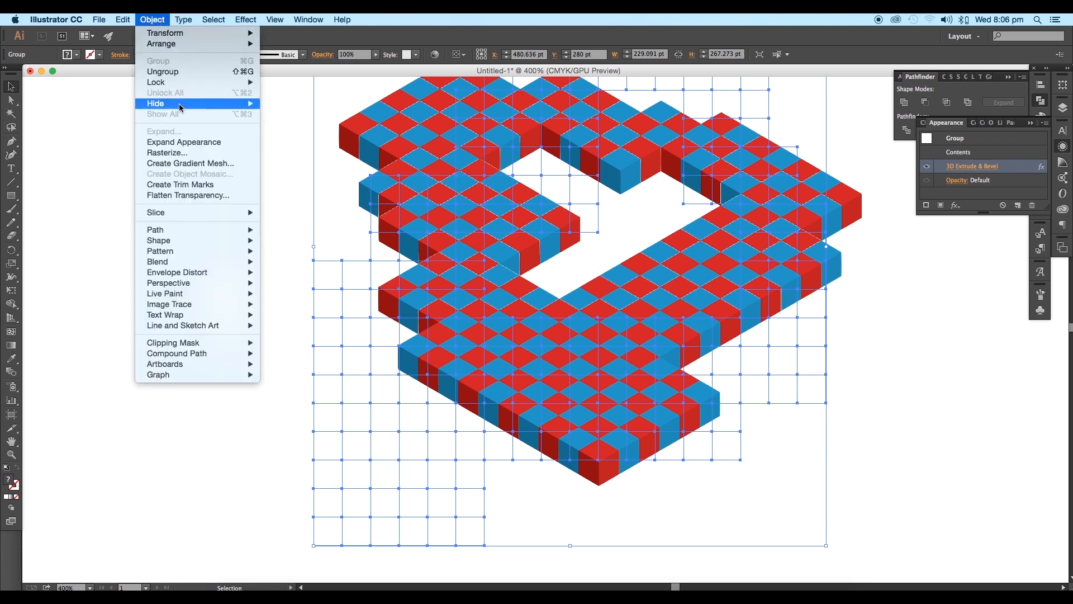
click(180, 140)
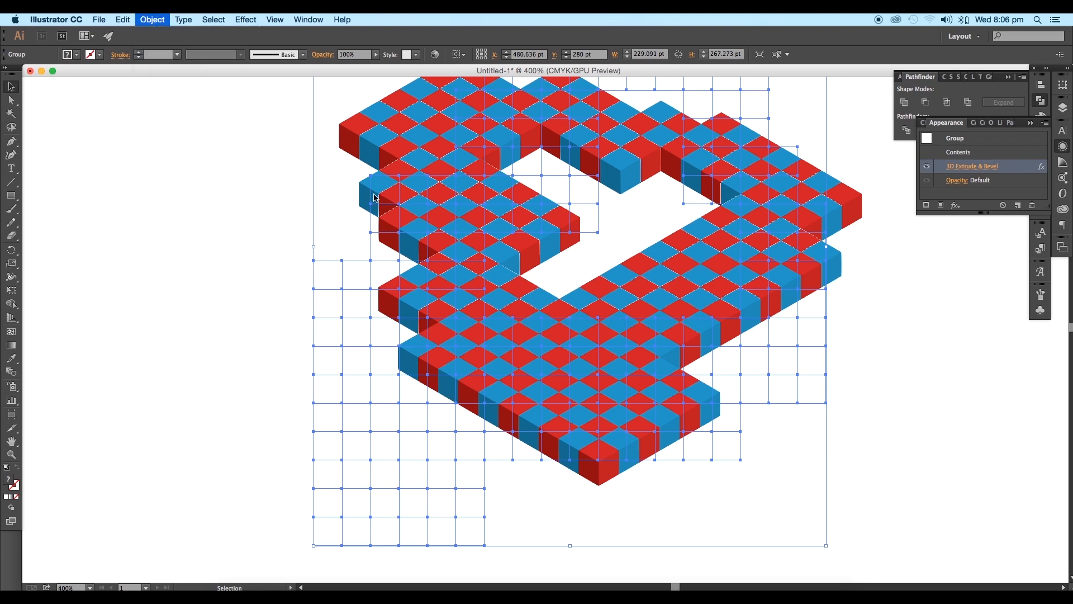
Step: Try dividing the expanded artwork with Pathfinder and ungrouping it, and undo both operations
click(906, 133)
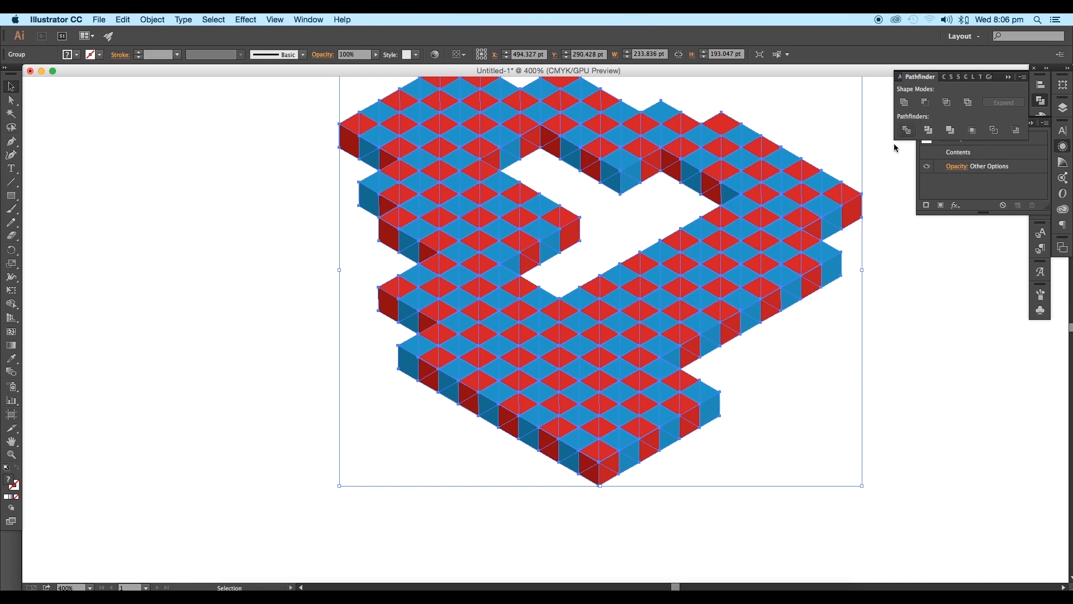
right_click(772, 260)
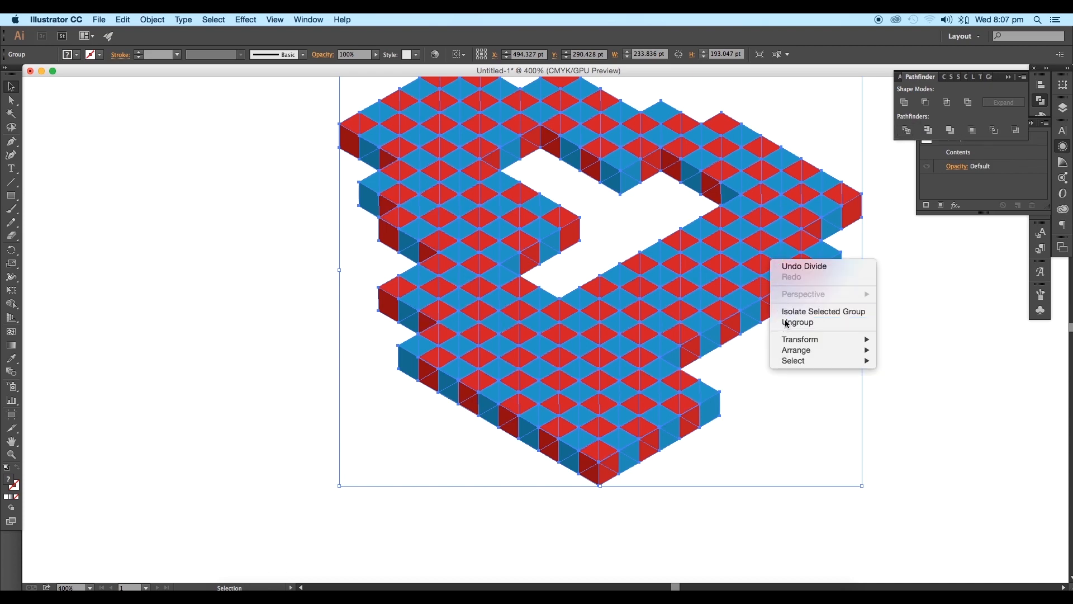
click(785, 320)
key(super+z)
key(super+z)
Step: Ungroup the expanded isometric artwork and deselect it
right_click(794, 263)
click(824, 326)
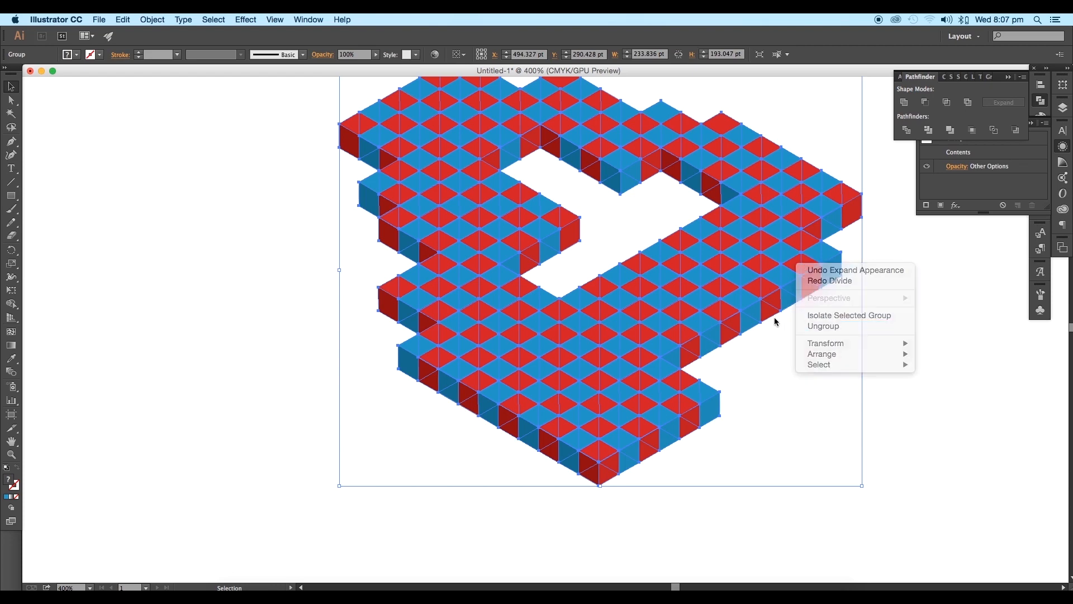
click(833, 308)
click(829, 257)
click(819, 317)
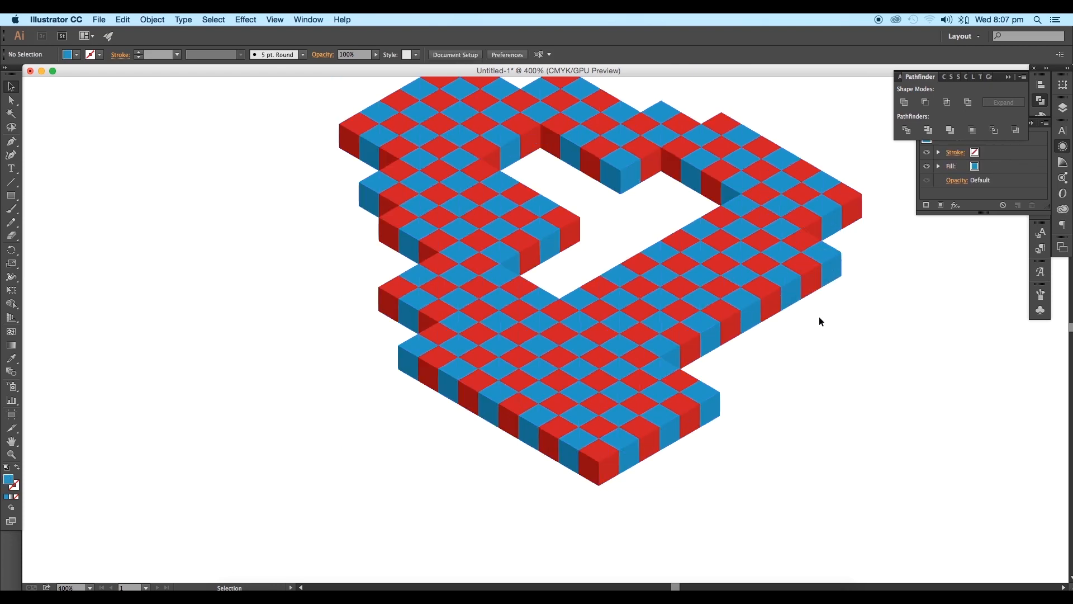
Step: Select the whole isometric shape, fill it with black and give every face a white 1 pt stroke
drag(820, 322, 680, 334)
key(super+minus)
drag(263, 146, 699, 454)
click(78, 55)
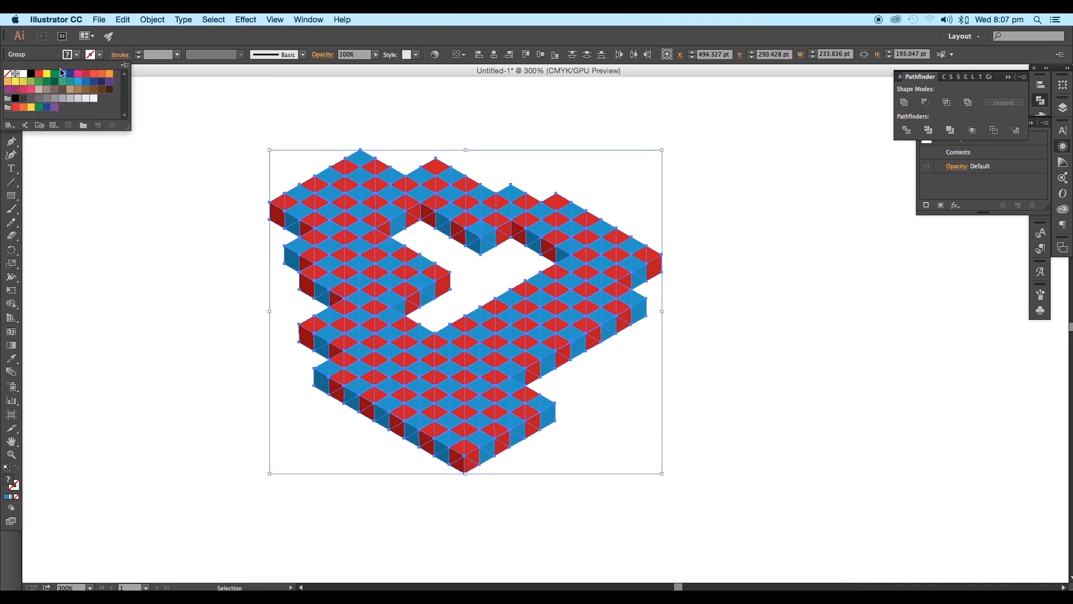
click(30, 74)
click(99, 55)
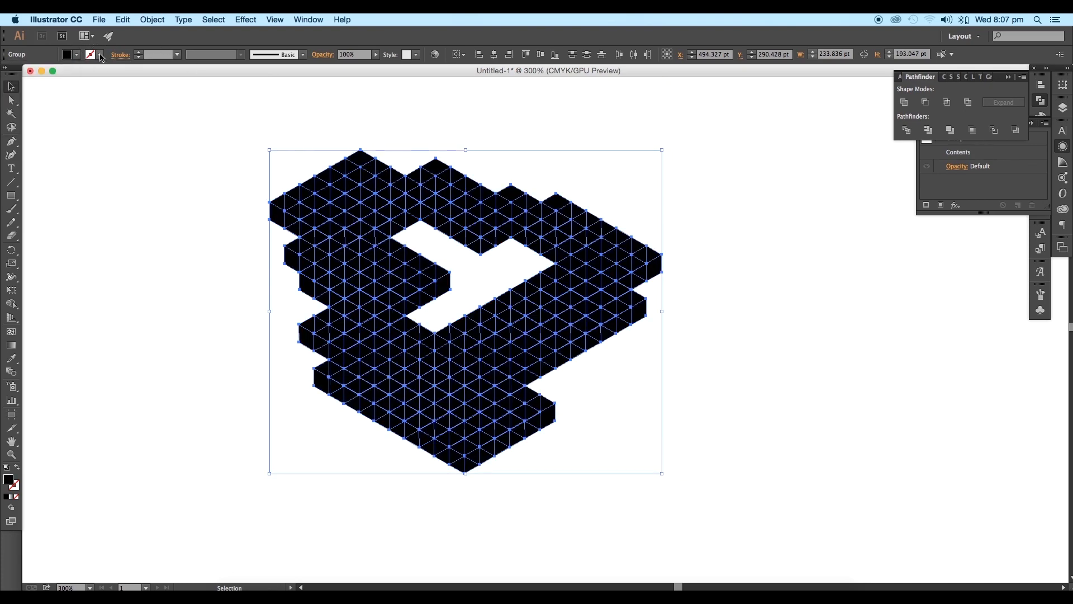
click(22, 74)
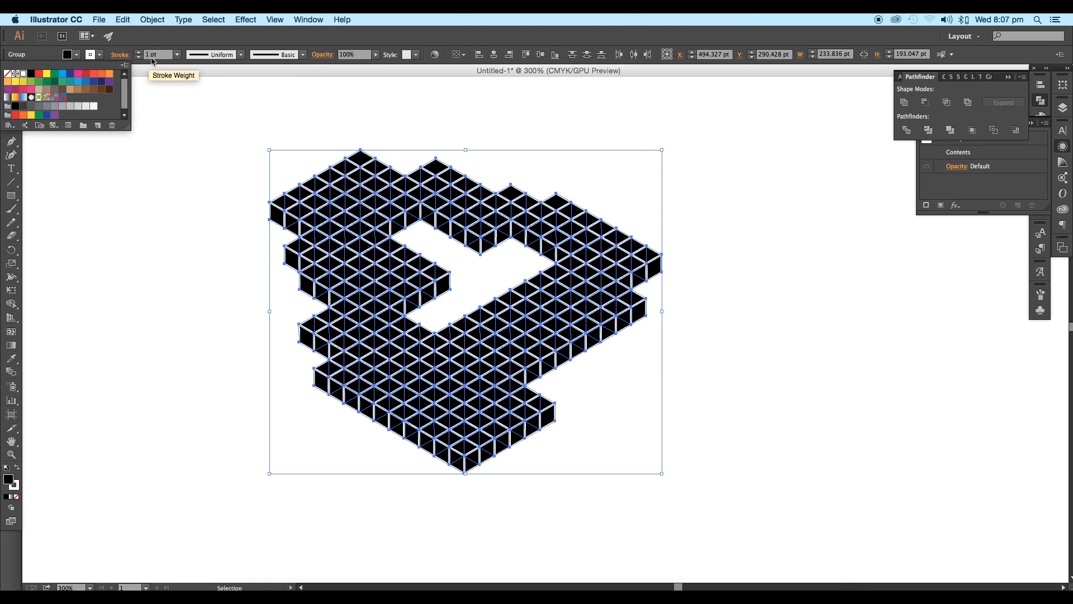
click(220, 227)
scroll(221, 228, down, 3)
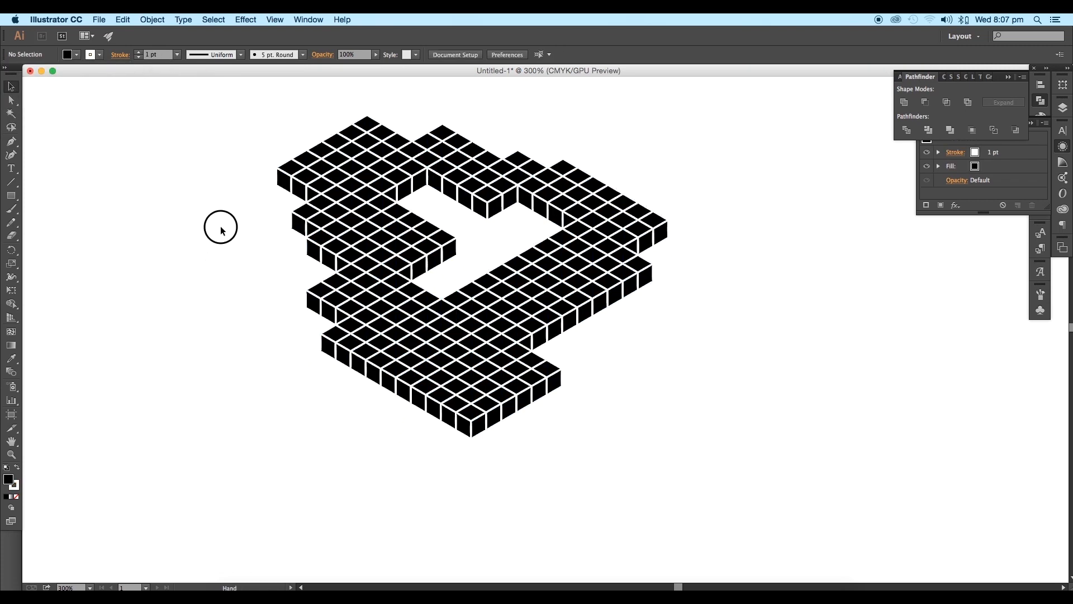
Step: Select the whole shape again and set its white stroke's corners to Round Join
drag(230, 115, 763, 465)
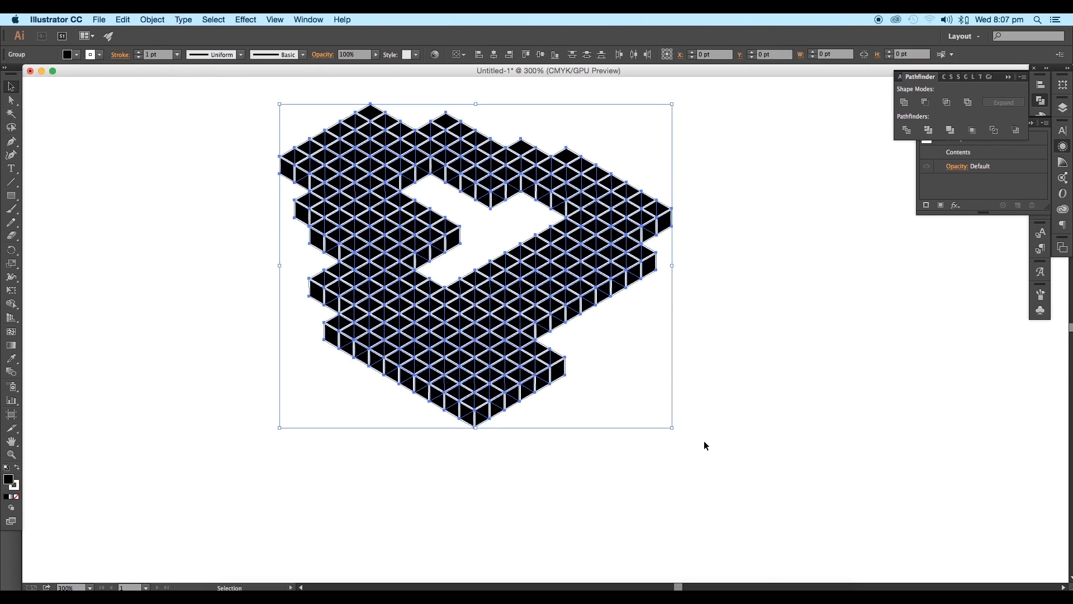
scroll(477, 427, up, 3)
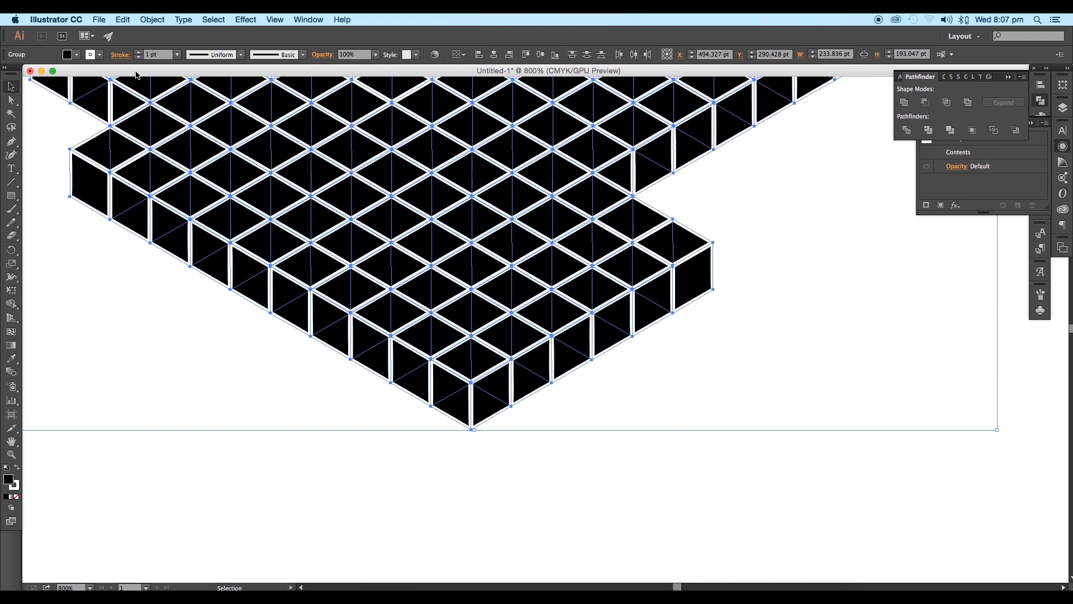
click(122, 56)
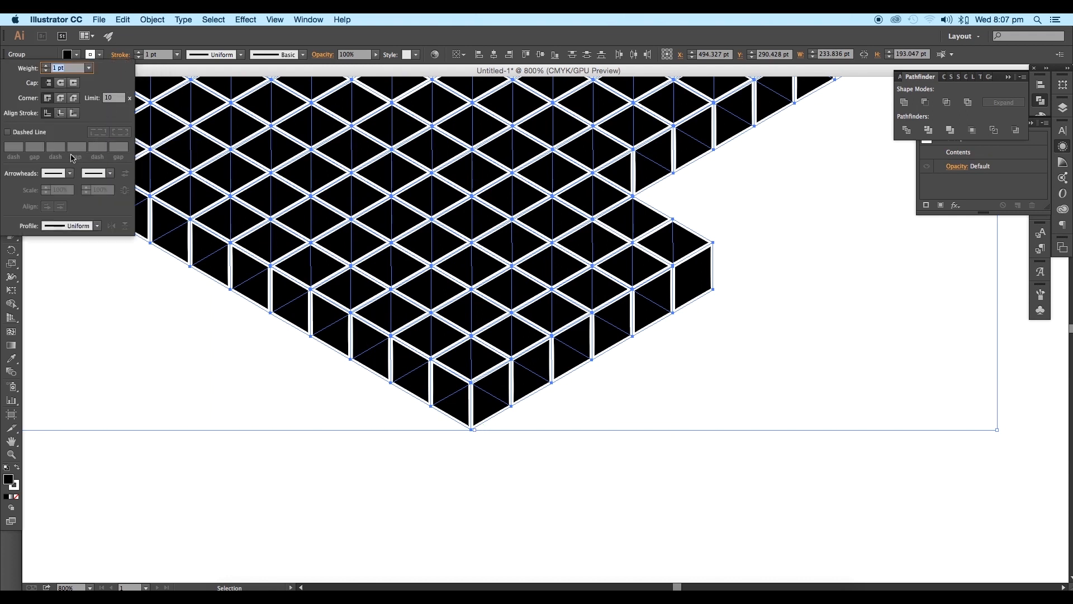
click(98, 55)
click(208, 331)
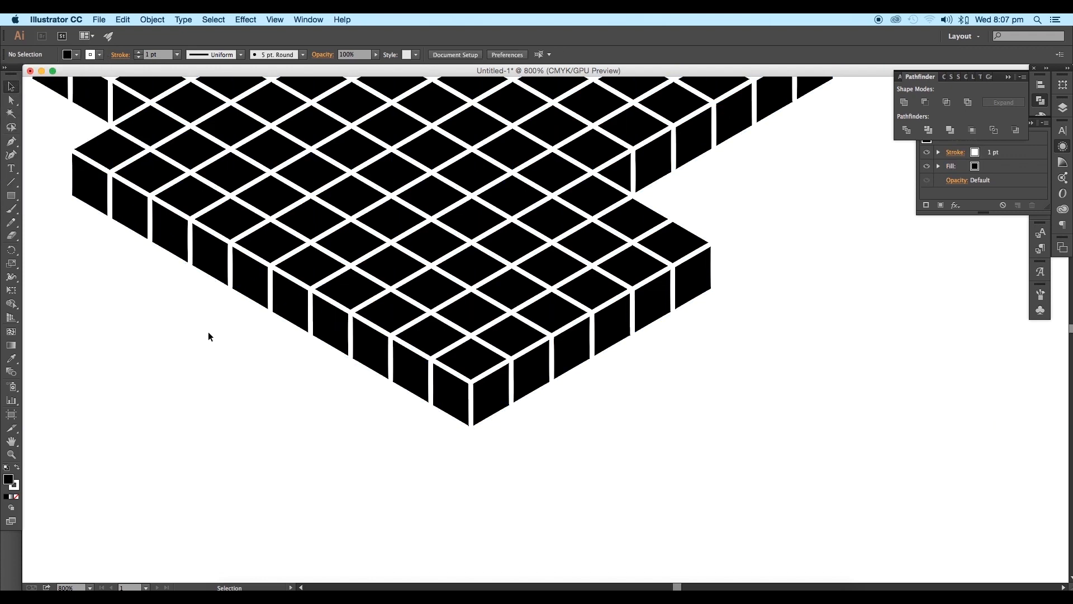
Step: Delete the leftover row of red and blue squares above the isometric shape
key(super+0)
drag(632, 437, 318, 211)
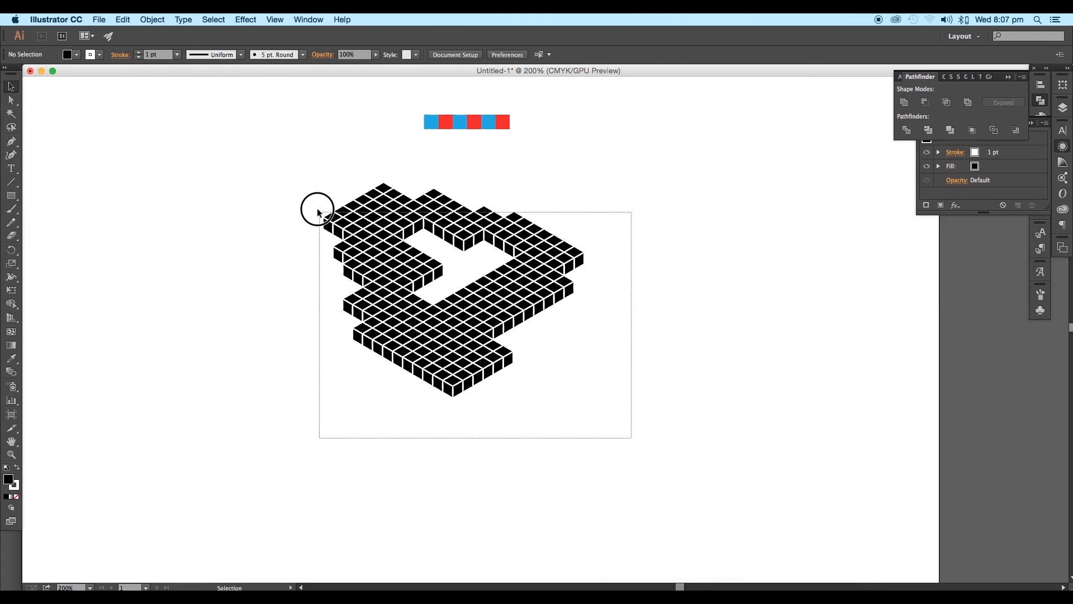
drag(390, 123, 545, 145)
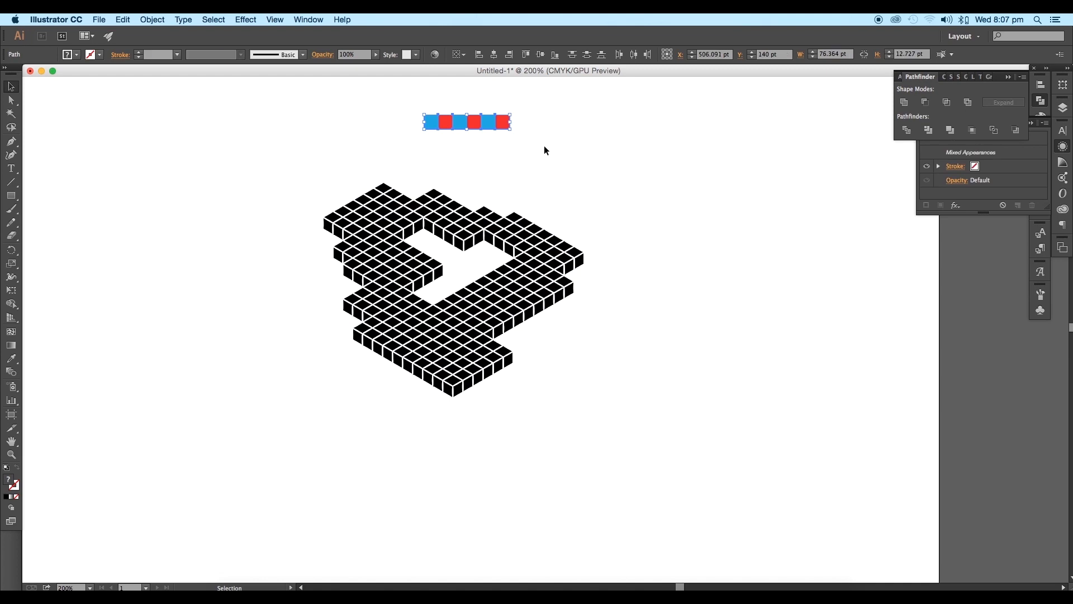
key(Delete)
key(super+a)
drag(272, 166, 788, 528)
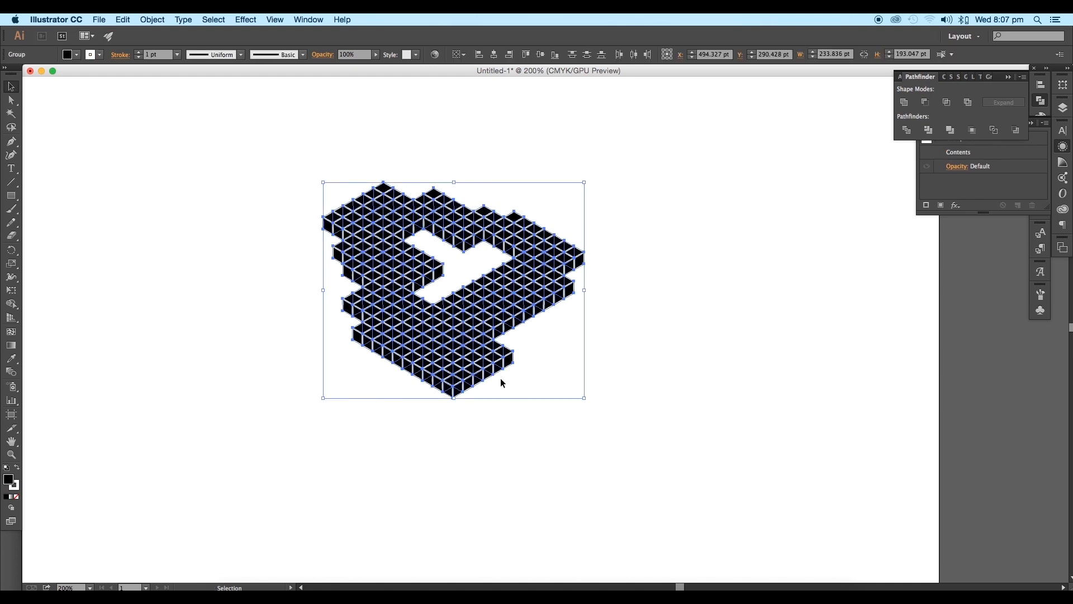
key(super+plus)
drag(463, 356, 540, 431)
click(689, 466)
scroll(628, 474, up, 2)
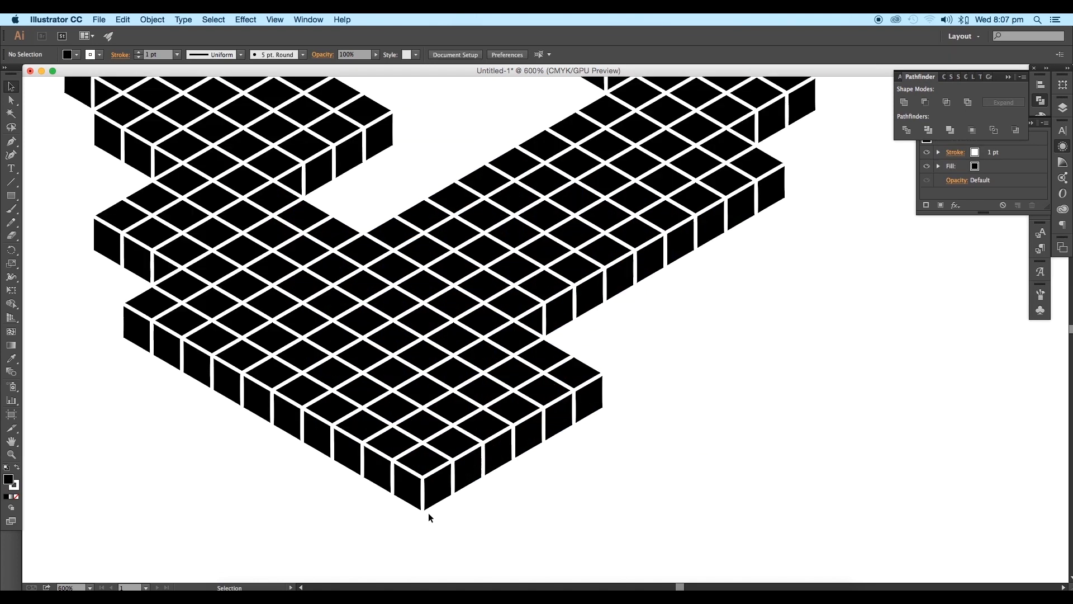
Step: Duplicate the row of front cubes at the shape's lower corner and place the copy in the empty space beside the shape
drag(428, 513, 312, 404)
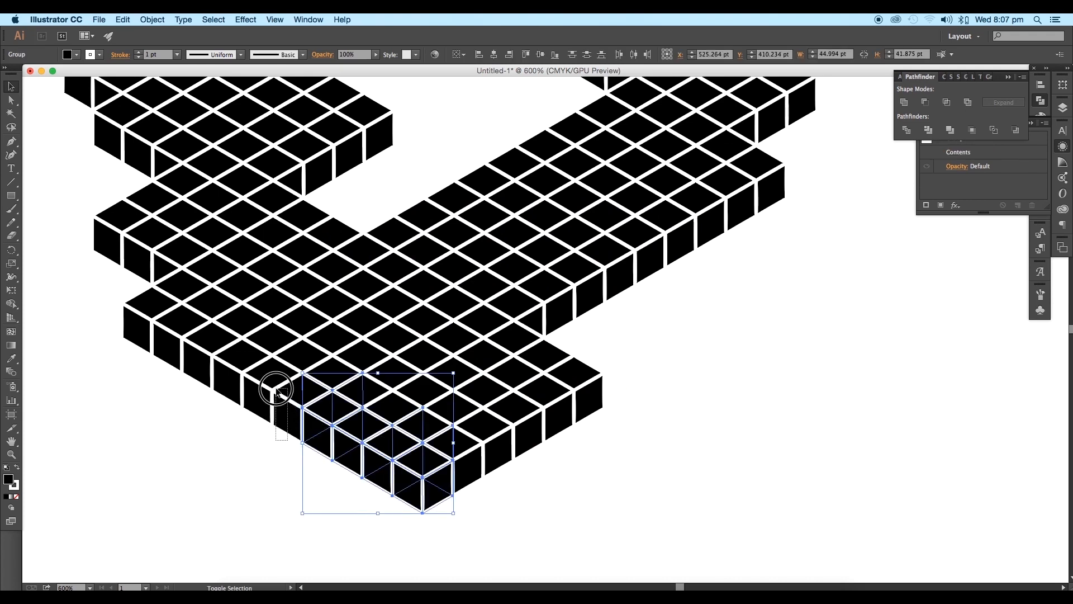
drag(277, 389, 275, 388)
drag(422, 512, 890, 442)
click(909, 379)
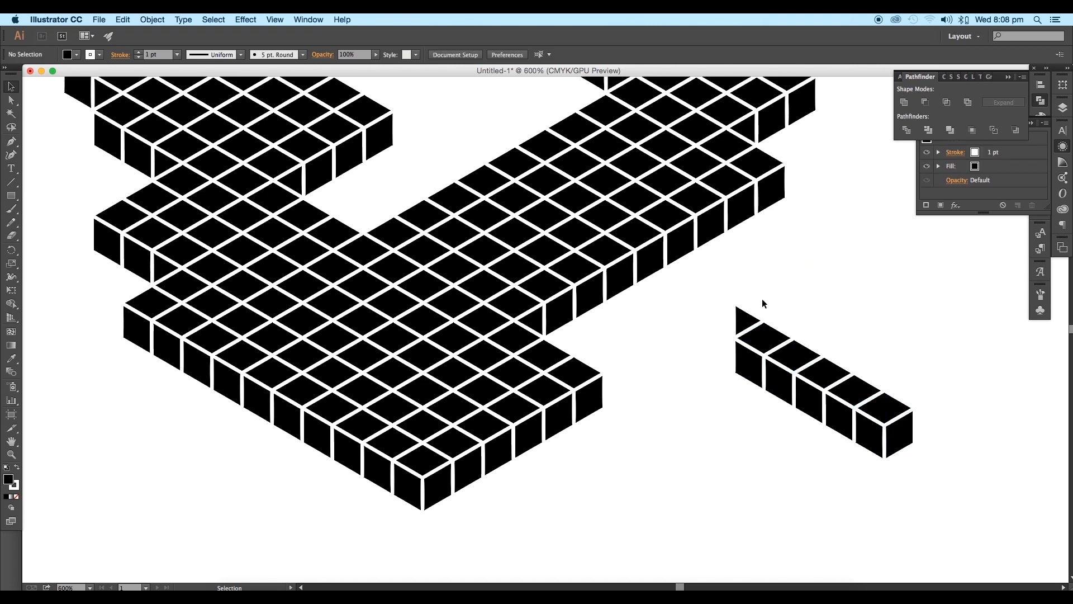
Step: Move the copied cube row onto the junction where the diagonal arm meets the base
drag(969, 410, 712, 316)
drag(873, 453, 514, 359)
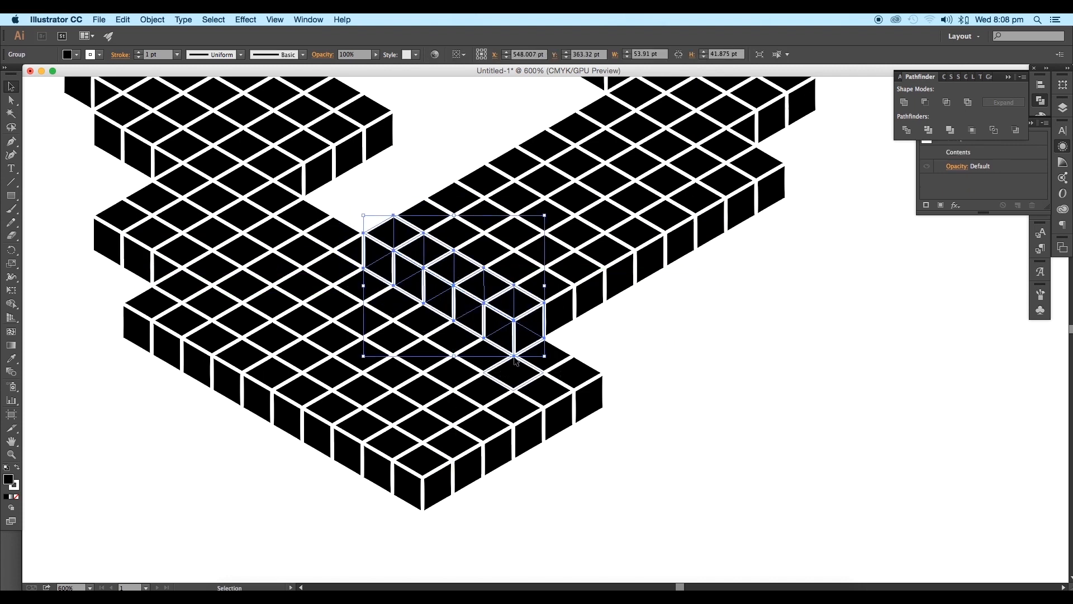
click(664, 353)
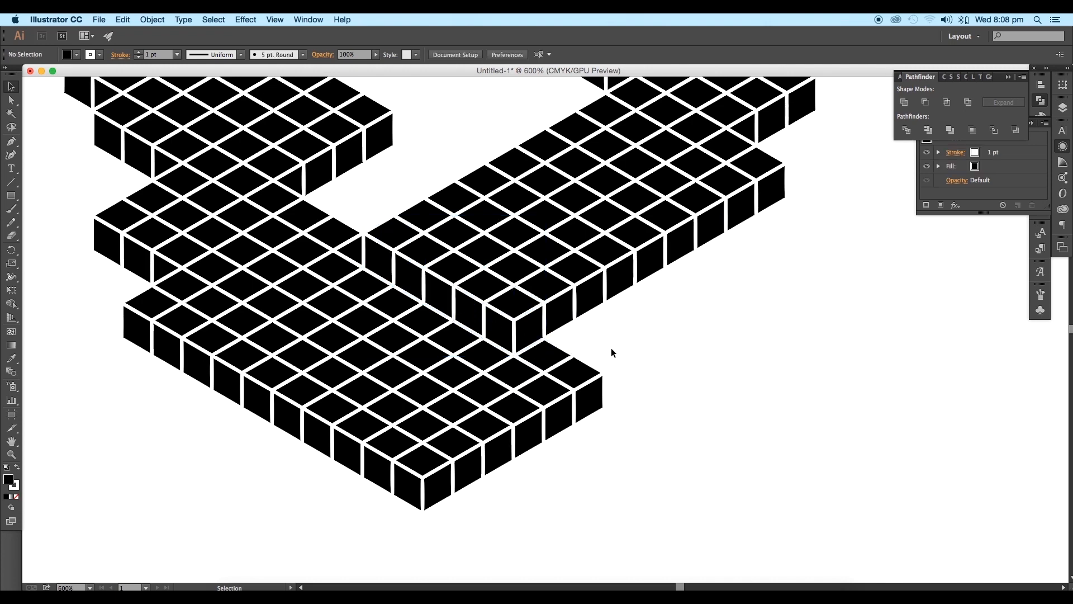
Step: Shift the copied cube row one cube further along the diagonal arm, down and to the left, aligning it with the grid
mouse_move(646, 326)
mouse_down()
mouse_move(706, 354)
mouse_move(644, 322)
mouse_up()
key(super+equal)
key(super+equal)
key(super+equal)
click(450, 371)
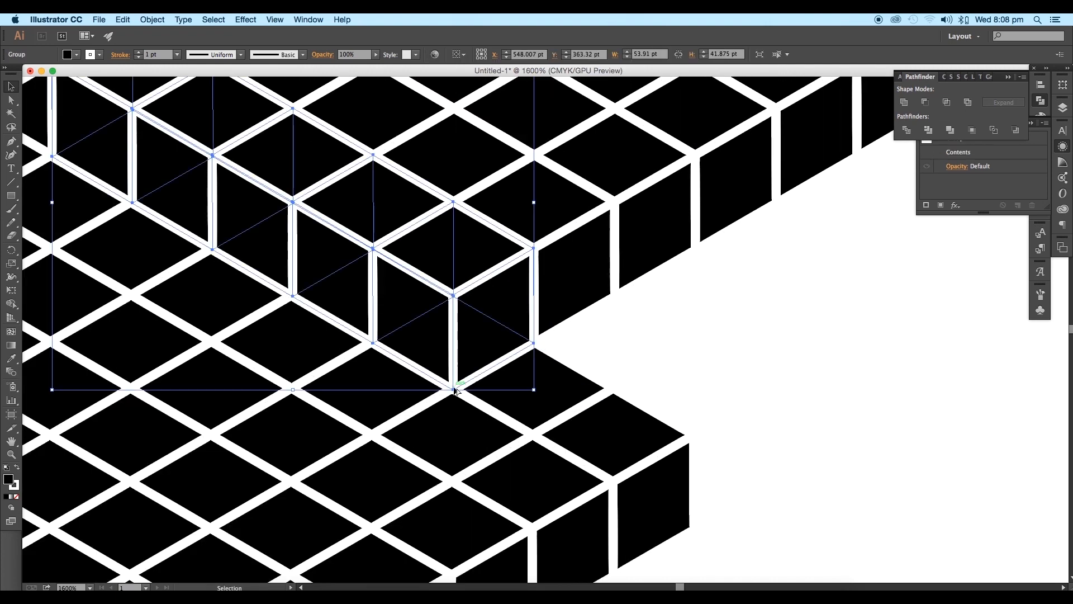
drag(456, 390, 375, 436)
key(super+minus)
key(super+minus)
key(super+minus)
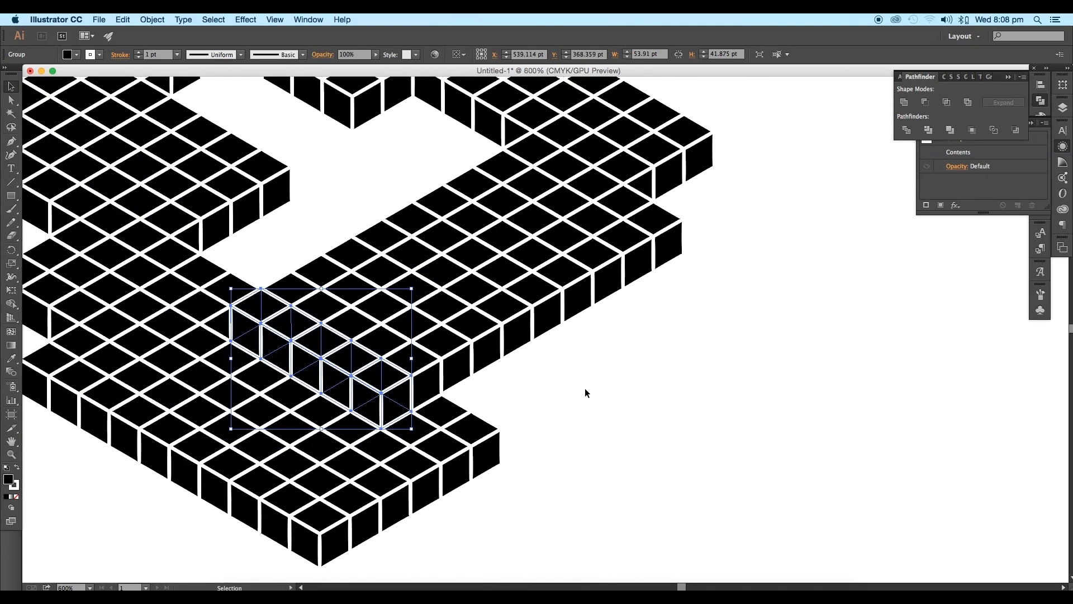
click(598, 383)
Step: Draw a black rectangle about 113 pt wide and 248 pt high and place it over the middle of the isometric shape
key(super+minus)
key(super+minus)
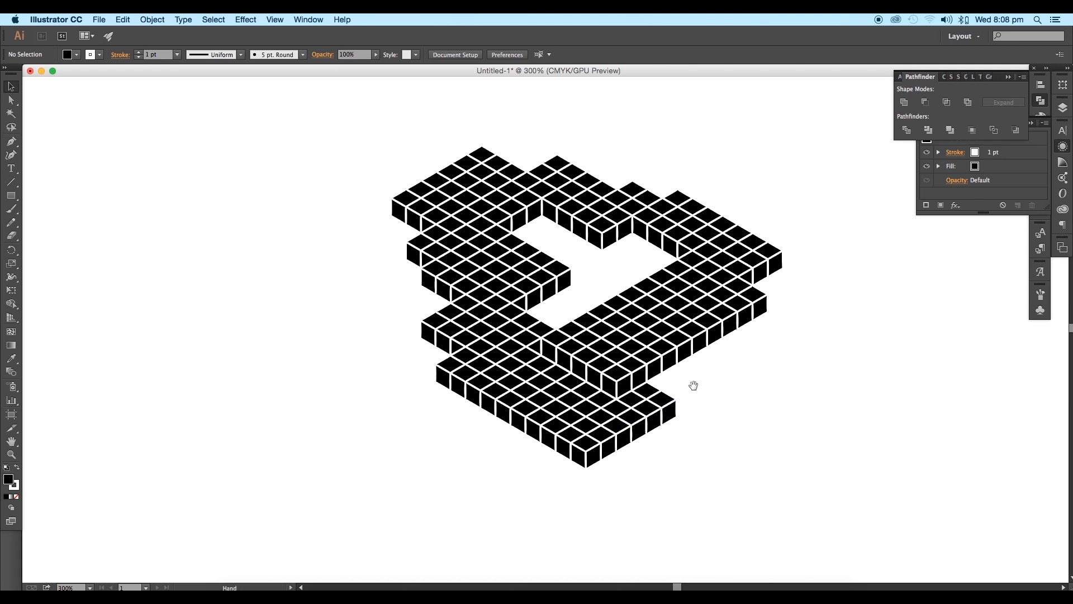
key(super+minus)
key(super+minus)
click(10, 198)
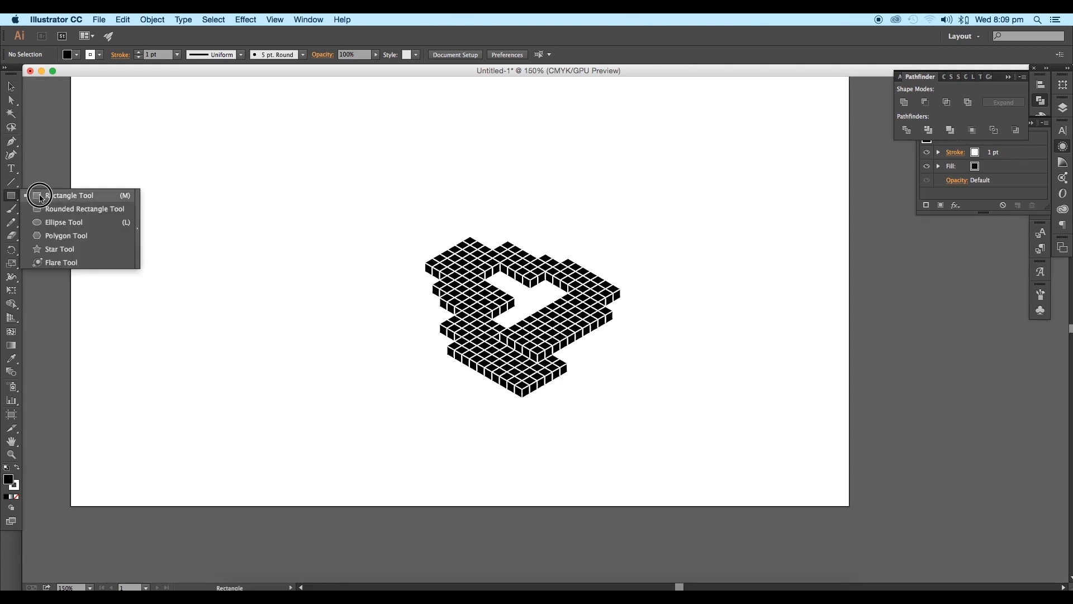
drag(312, 185, 401, 388)
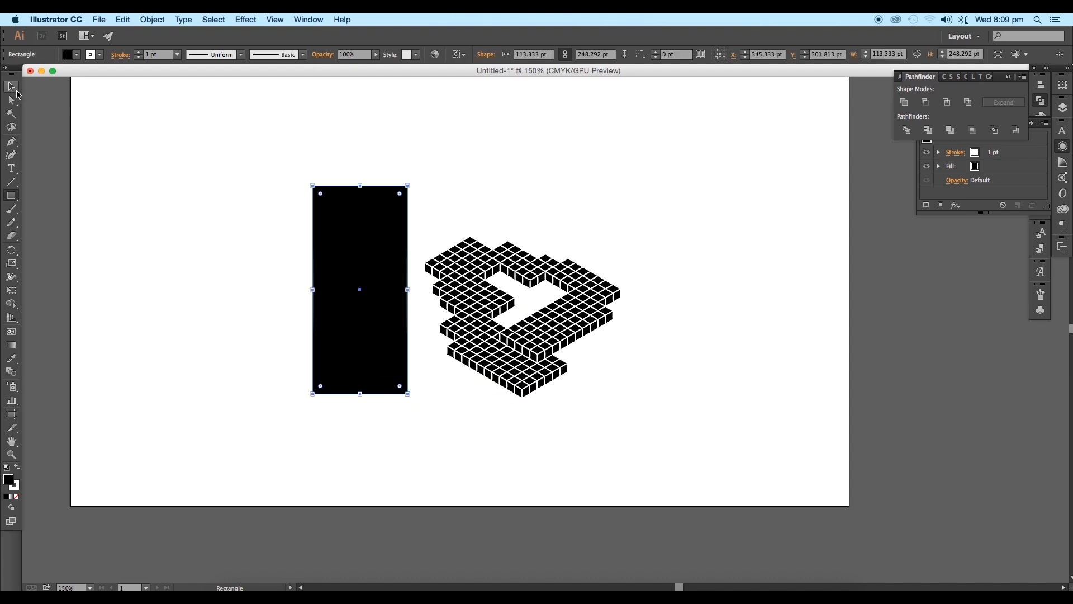
click(11, 87)
drag(351, 330, 535, 350)
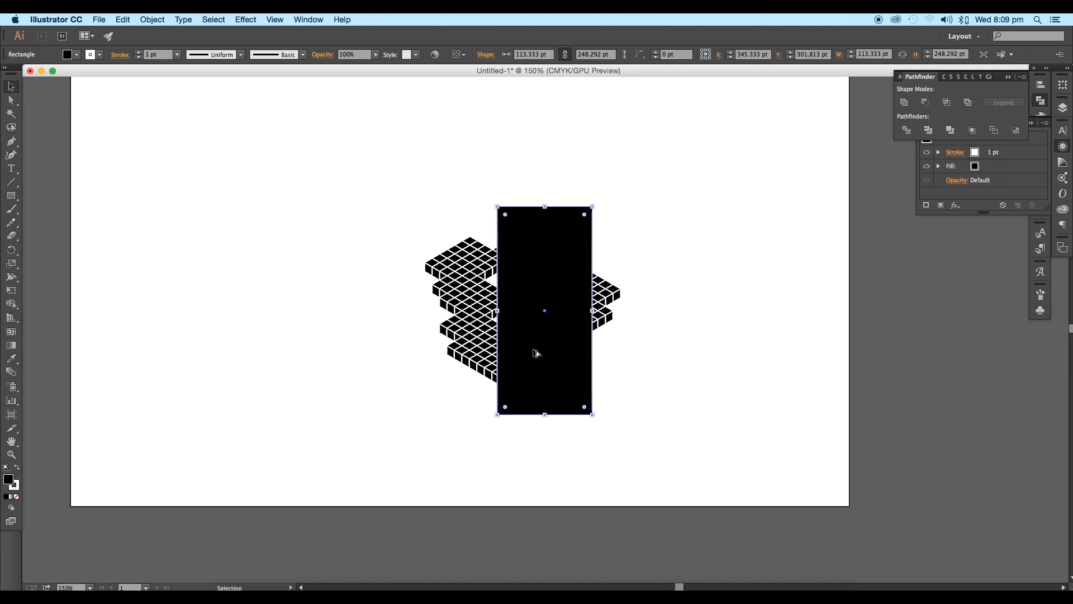
Step: Shear the black rectangle by -59° with the axis angle at 0°
scroll(535, 351, up, 4)
scroll(522, 350, down, 1)
right_click(531, 323)
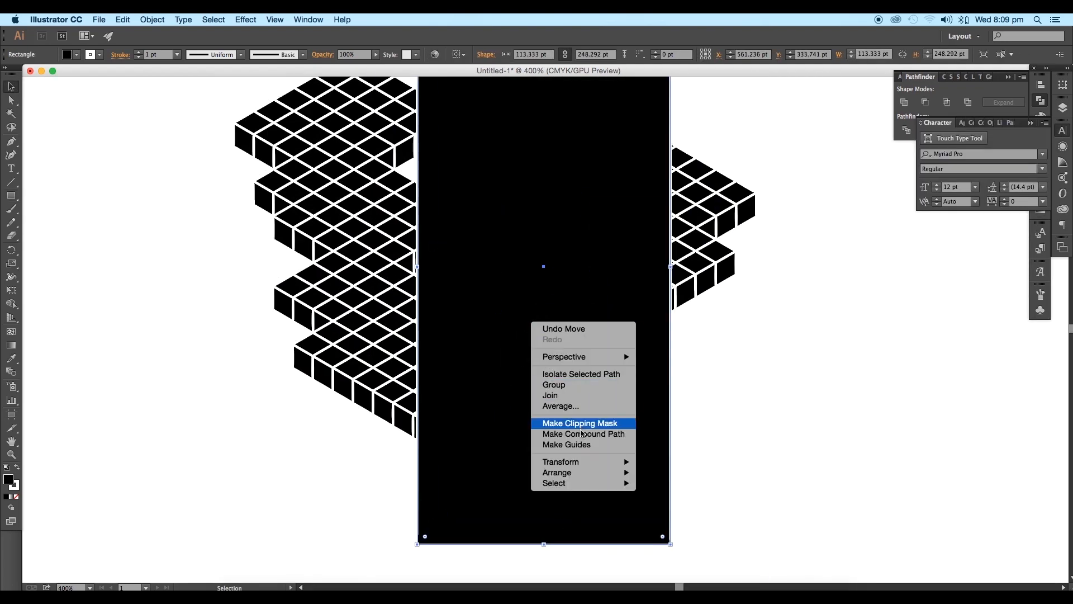
mouse_move(612, 464)
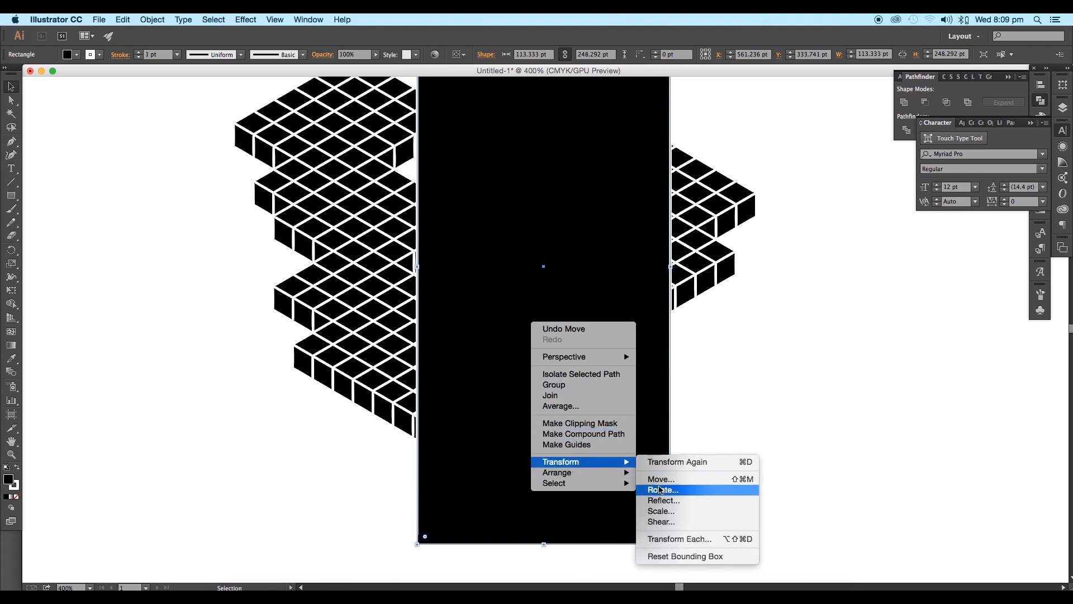
click(662, 521)
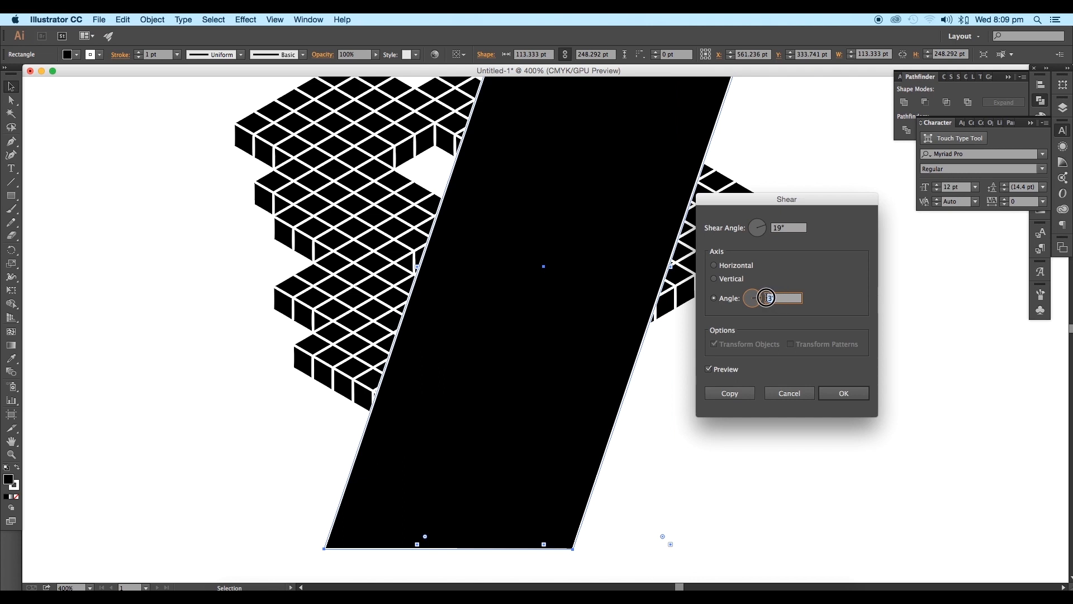
click(787, 227)
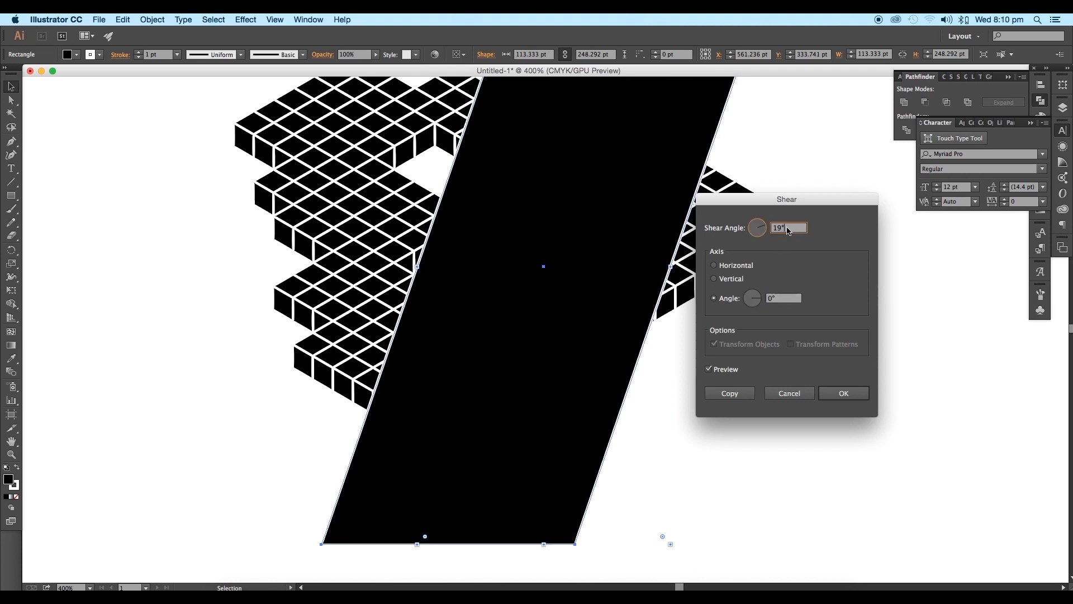
scroll(787, 227, down, 20)
scroll(788, 231, down, 20)
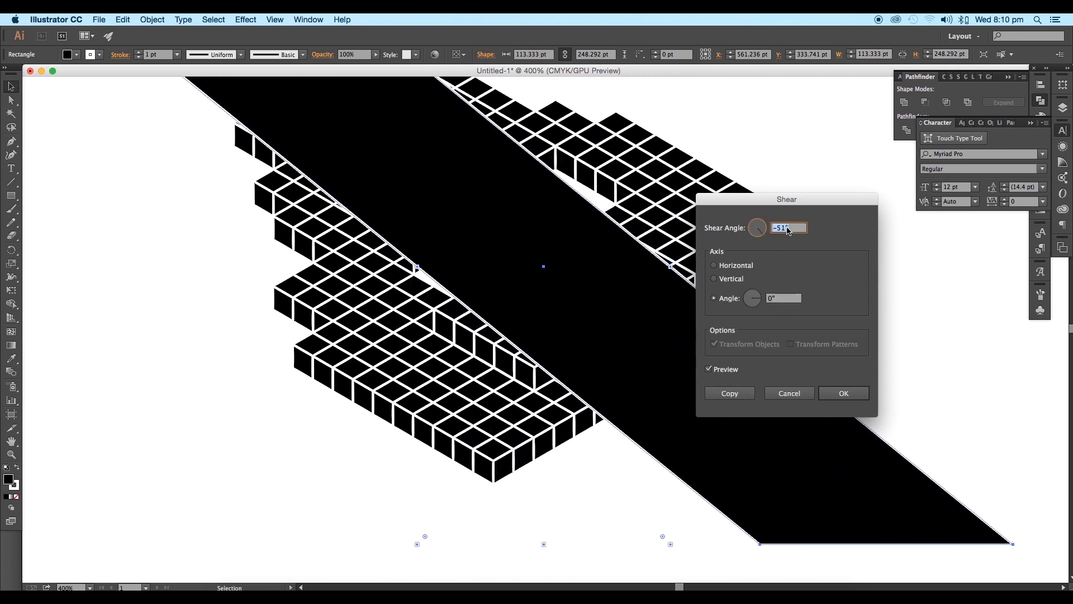
scroll(788, 231, down, 3)
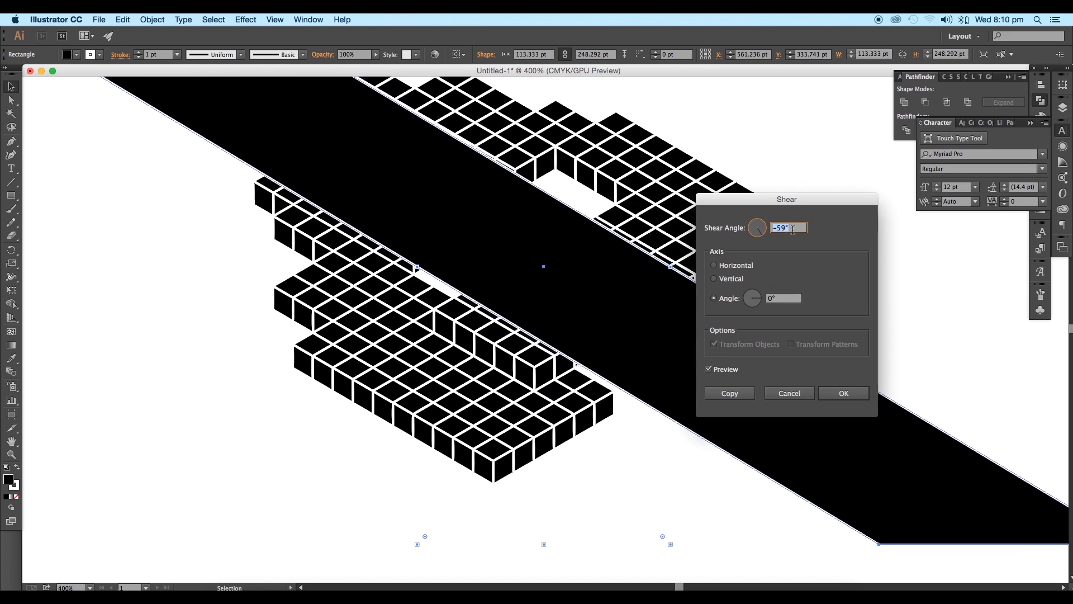
click(841, 393)
Step: Move the two upper-right corner points of the sheared rectangle up and slightly left to widen the black band
scroll(699, 417, down, 2)
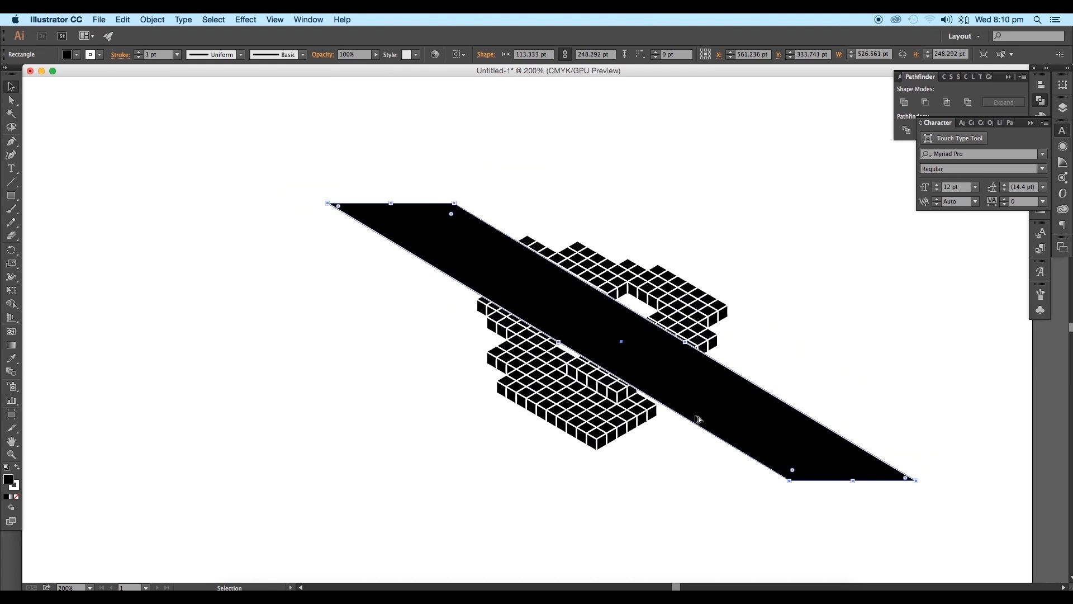
click(15, 103)
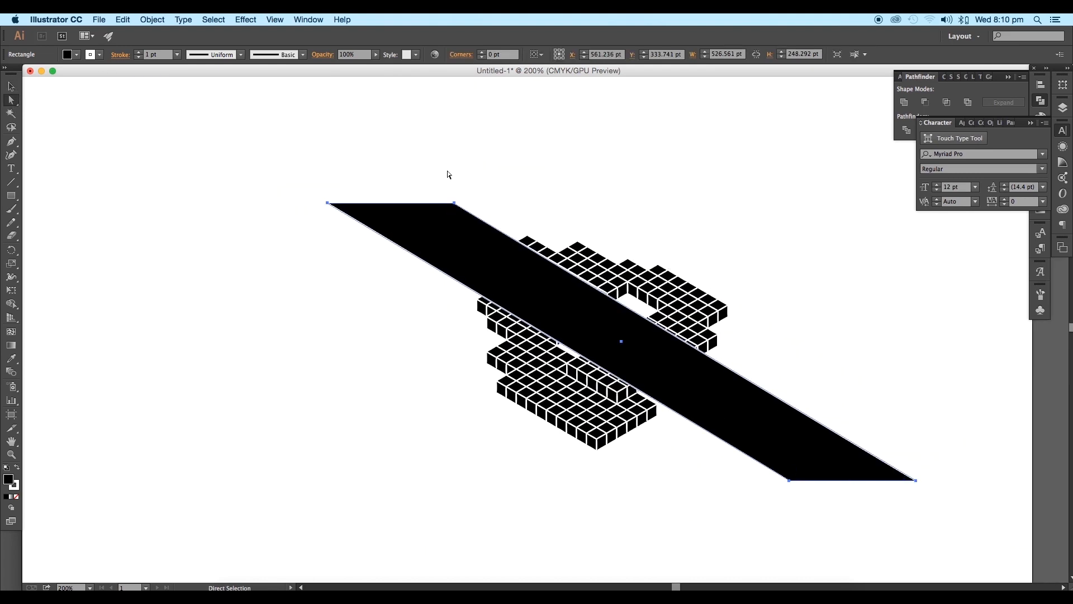
click(454, 203)
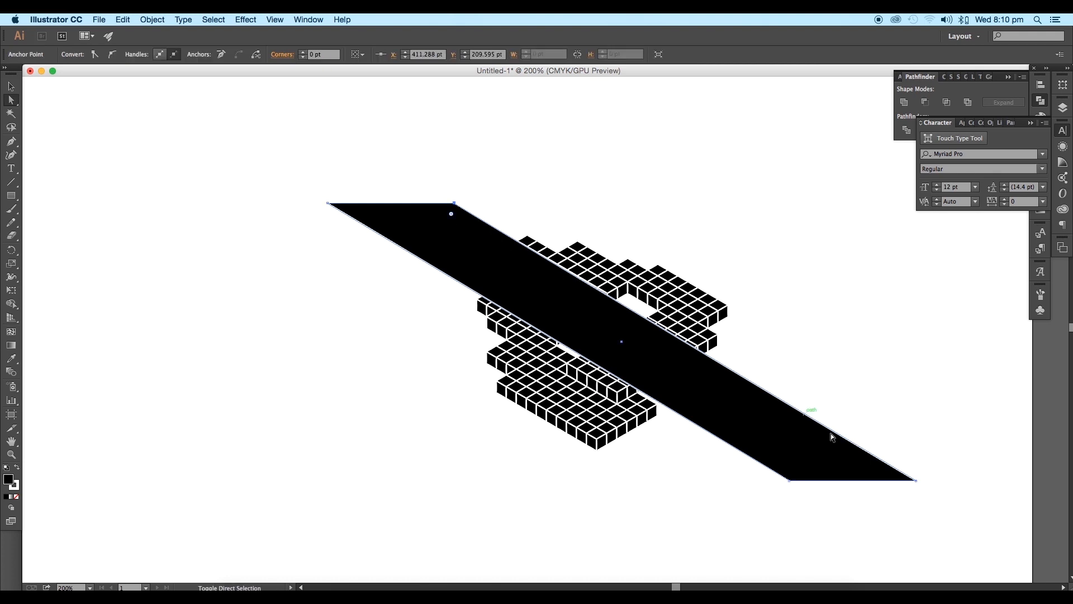
shift+click(918, 482)
drag(917, 482, 898, 408)
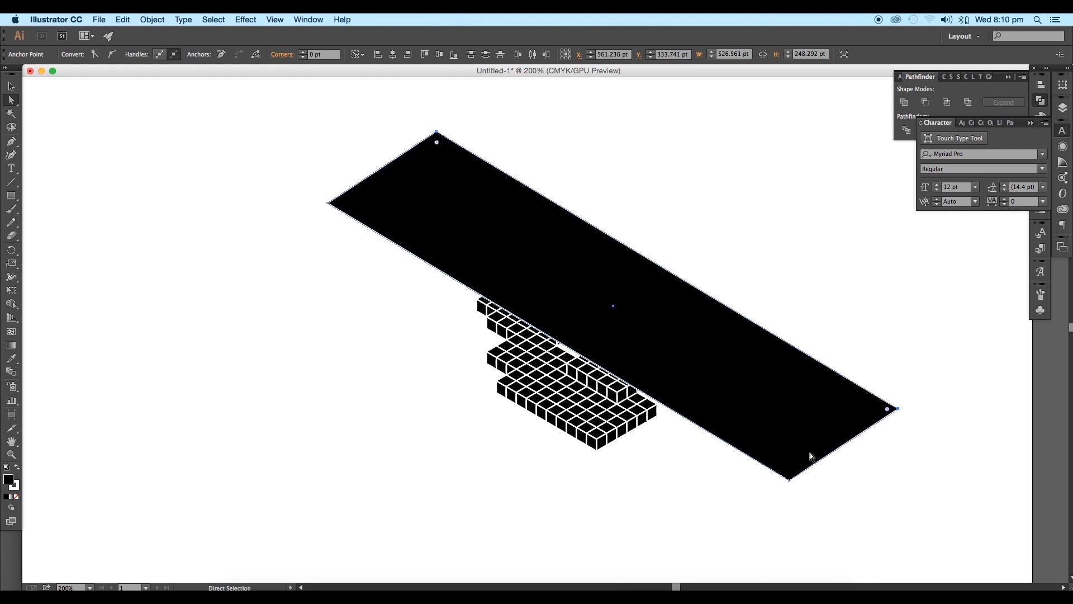
Step: Pull the two lower-left corner points of the black band outward, widening the shape to about 634 × 316 pt
click(788, 482)
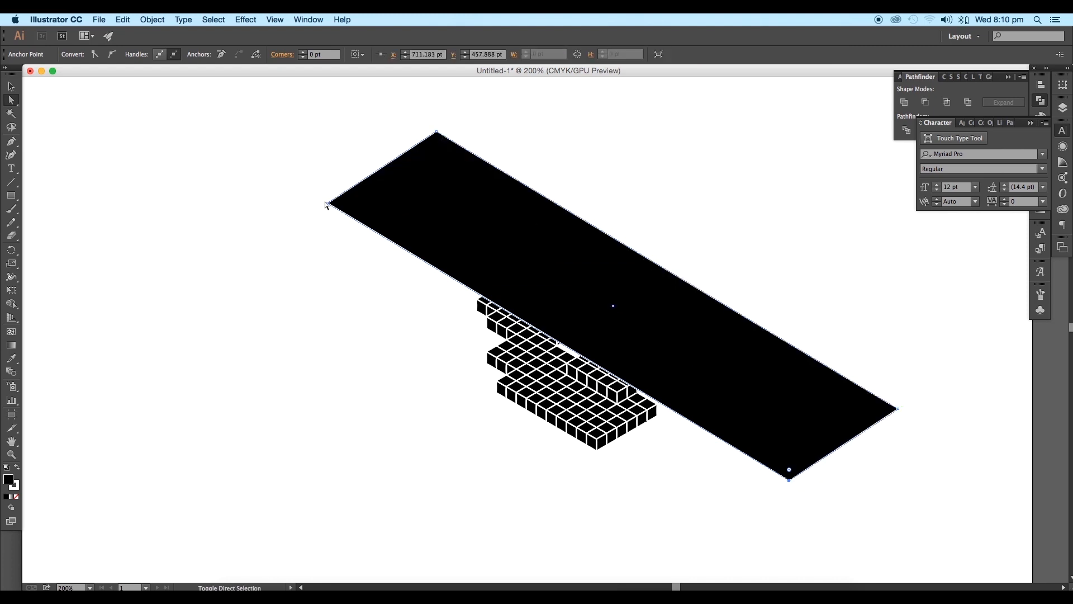
shift+click(327, 204)
scroll(693, 475, up, 2)
drag(884, 486, 610, 491)
scroll(611, 495, down, 3)
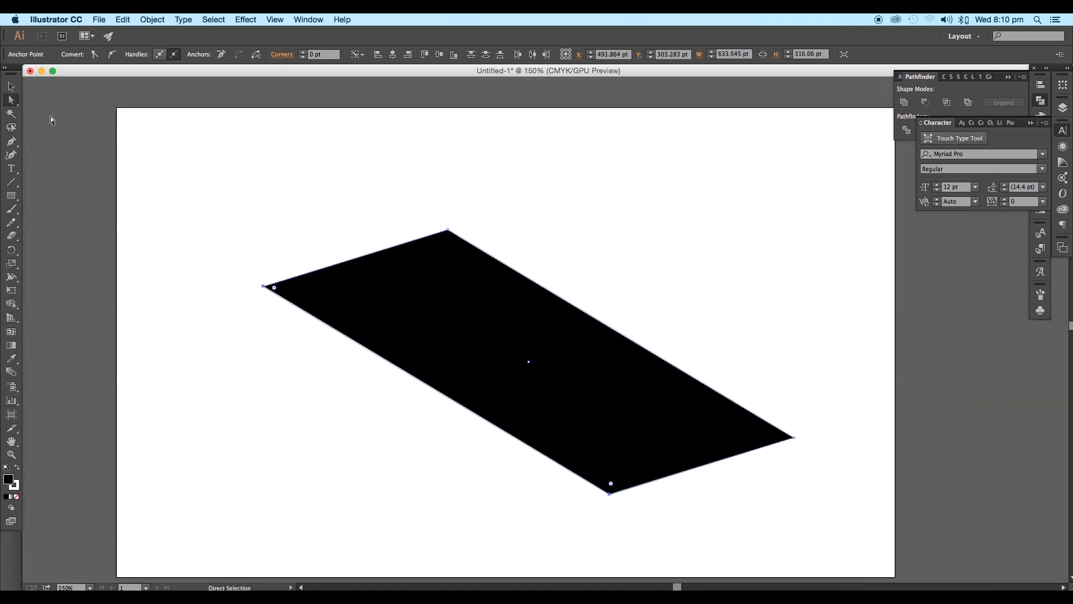
Step: Send the black parallelogram behind the isometric block shape and deselect it
click(9, 87)
right_click(429, 311)
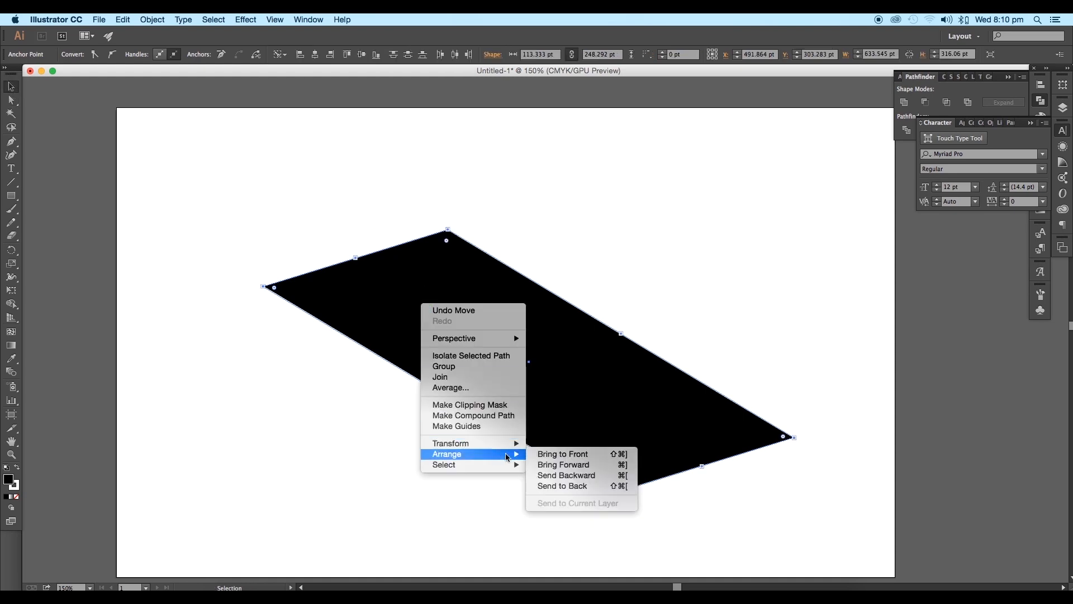
click(546, 484)
click(616, 469)
drag(616, 468, 527, 429)
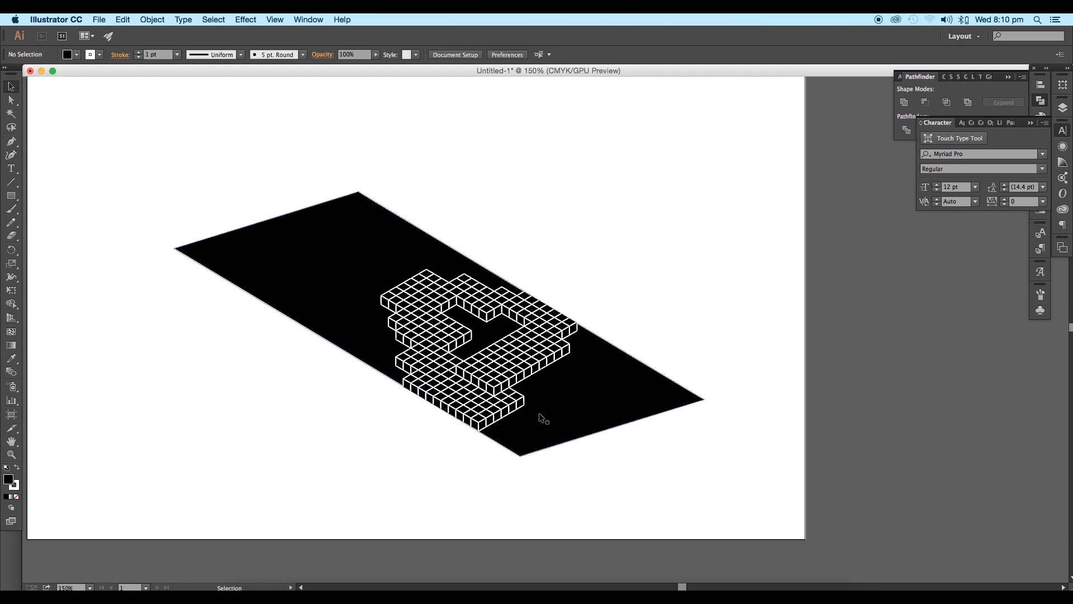
Step: Draw a straight line about 90 × 52 pt along the lower edge of the diagonal arm's top faces
scroll(540, 413, up, 1)
click(597, 404)
drag(584, 396, 620, 412)
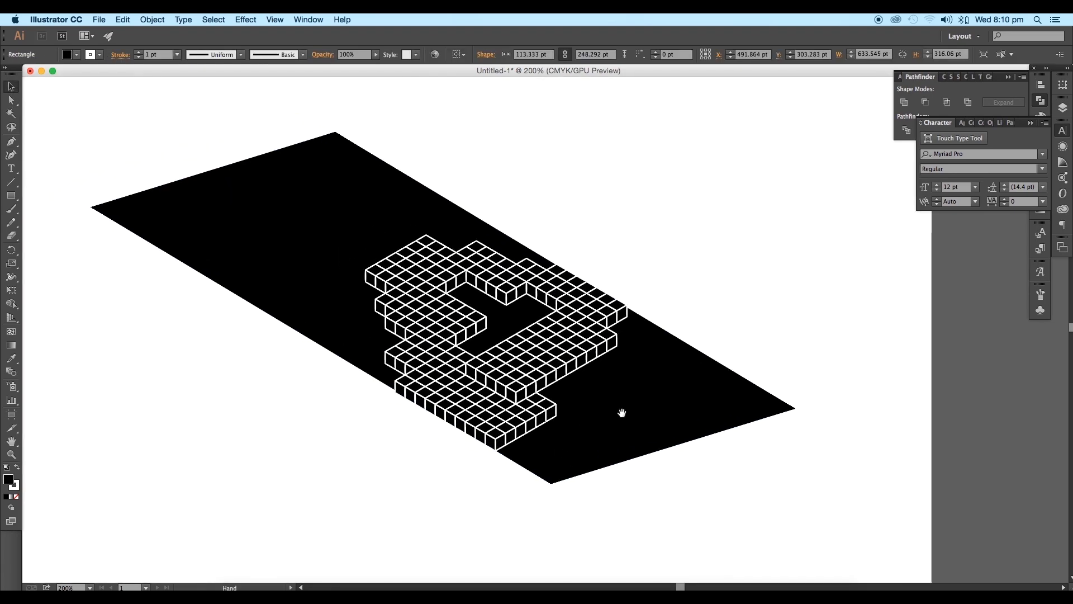
click(6, 186)
scroll(655, 358, up, 1)
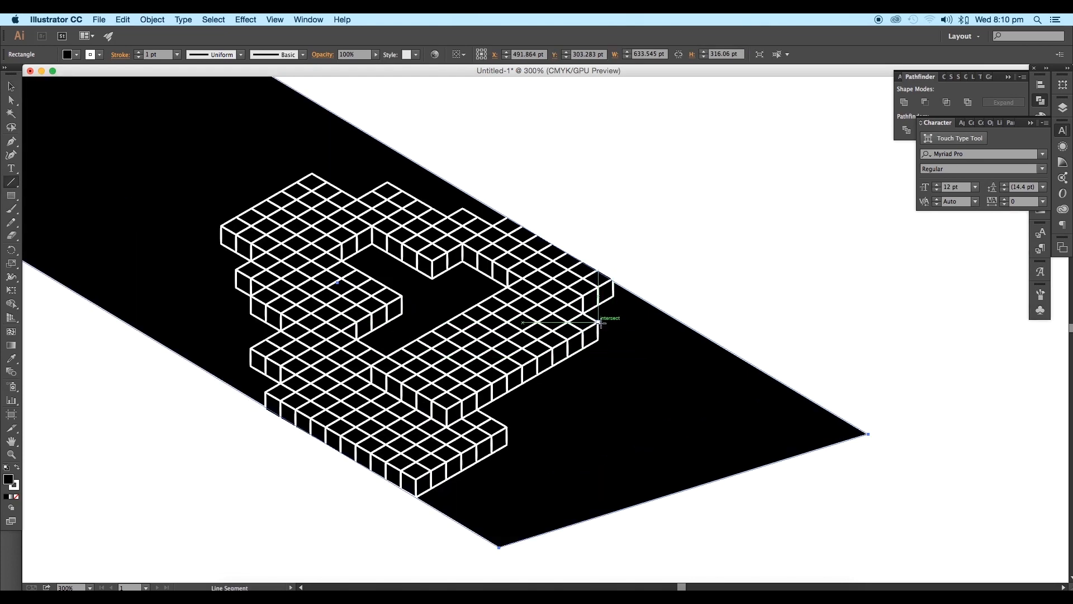
drag(599, 323, 446, 409)
Step: Move the line off the blocks, lengthen it to about 226 × 130 pt and place parallel copies across the parallelogram on either side of the shape
click(11, 86)
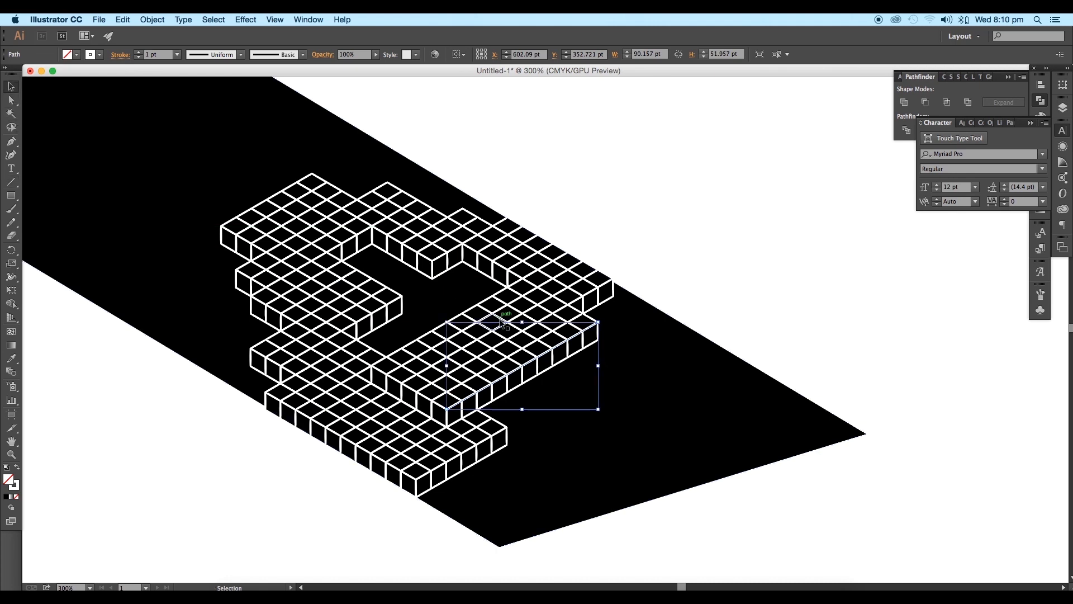
drag(536, 361, 645, 431)
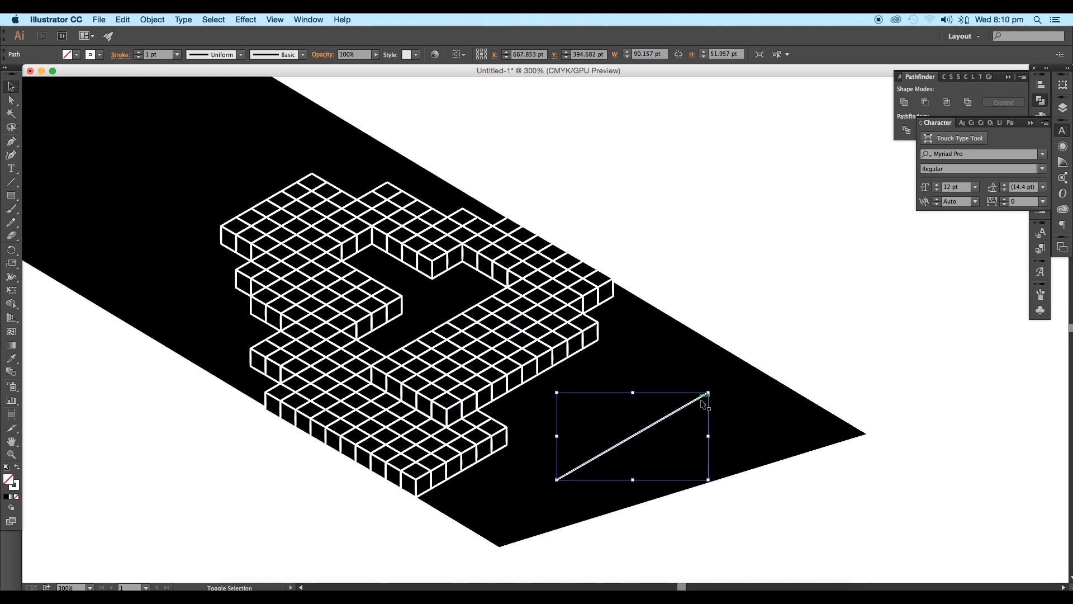
drag(708, 393, 822, 327)
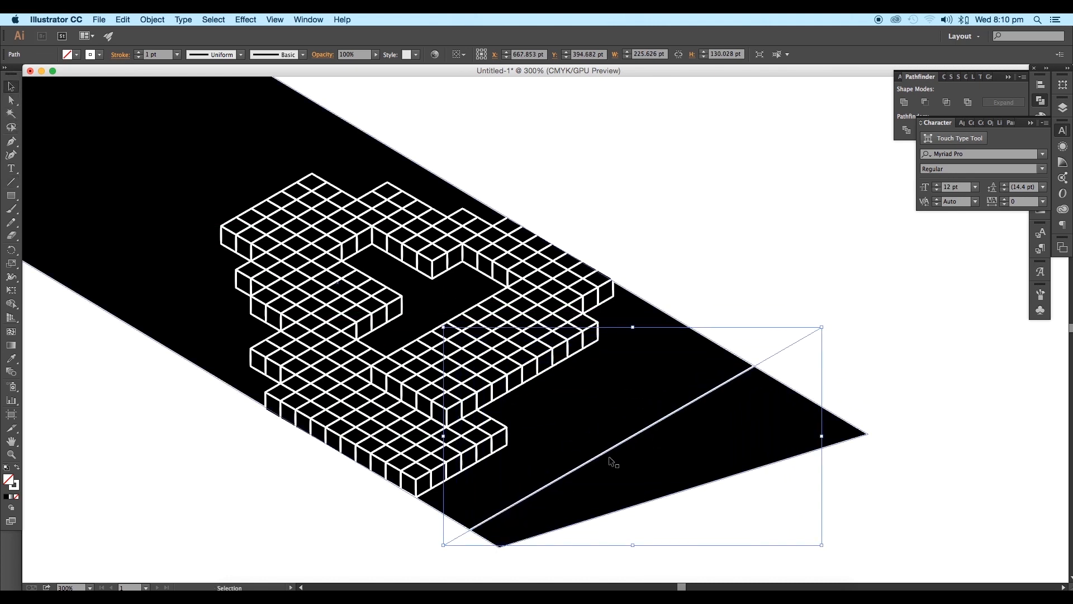
drag(603, 457, 460, 331)
scroll(537, 432, down, 1)
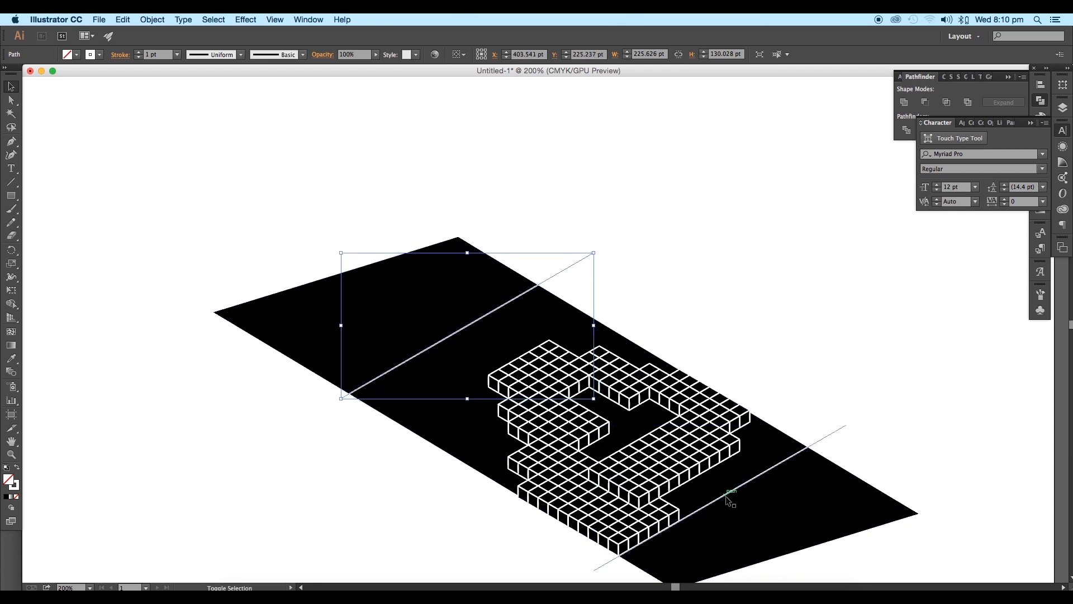
Step: Select both lines together with the black parallelogram and split it along them with Pathfinder Divide
shift+click(726, 496)
shift+click(681, 493)
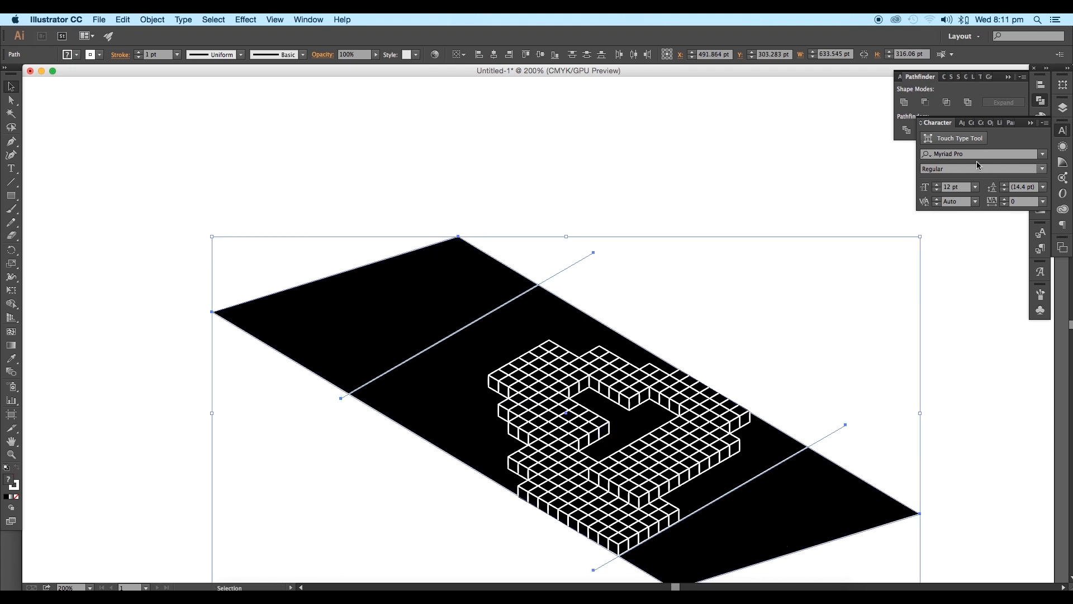
click(907, 130)
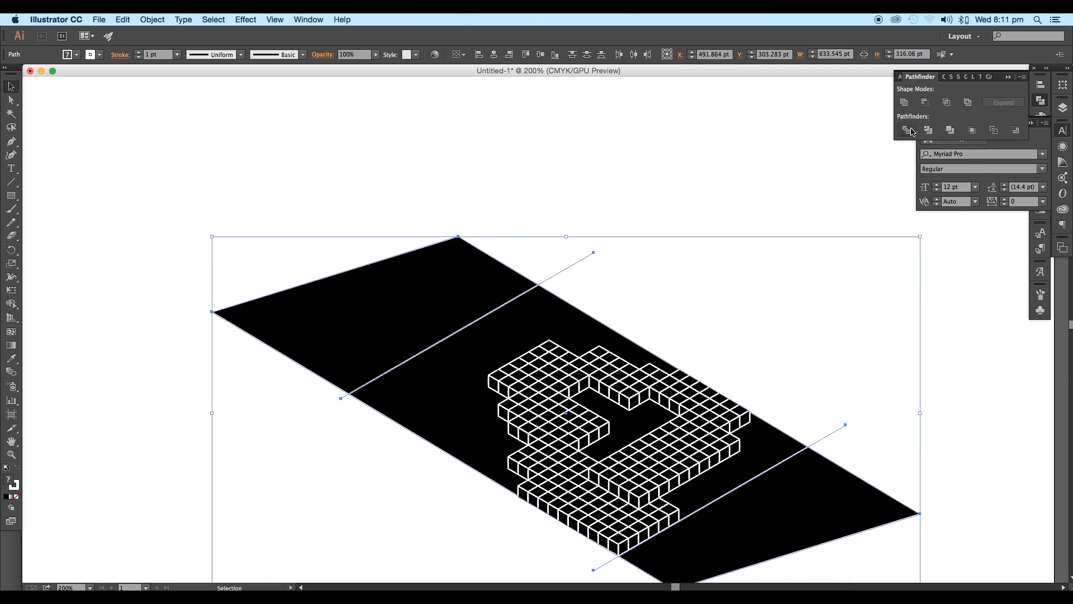
click(836, 213)
Step: Ungroup the divided parallelogram and select its lower-right end piece
click(781, 498)
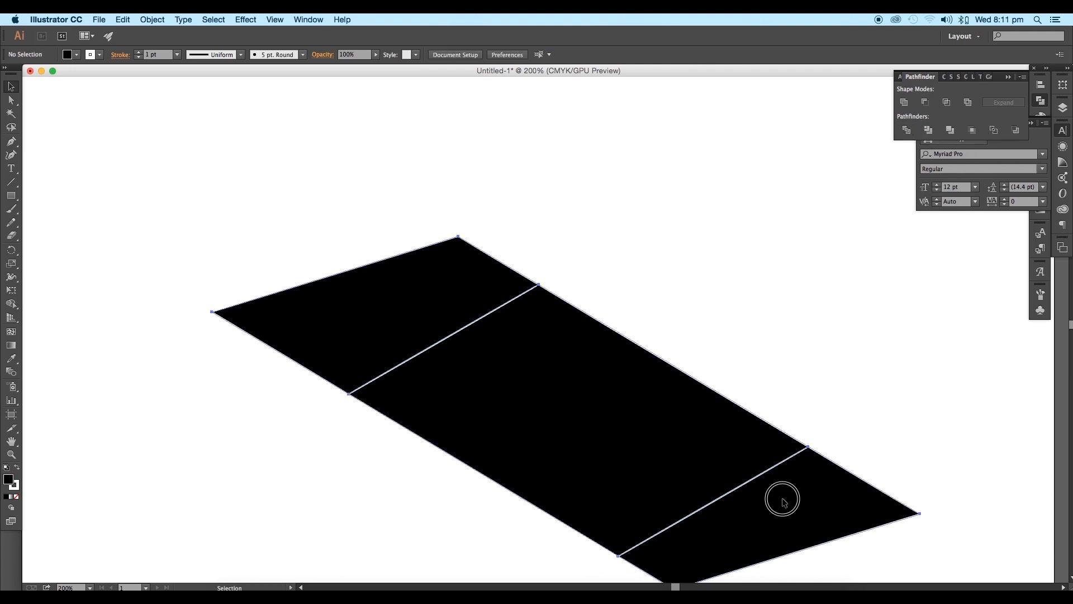
right_click(821, 510)
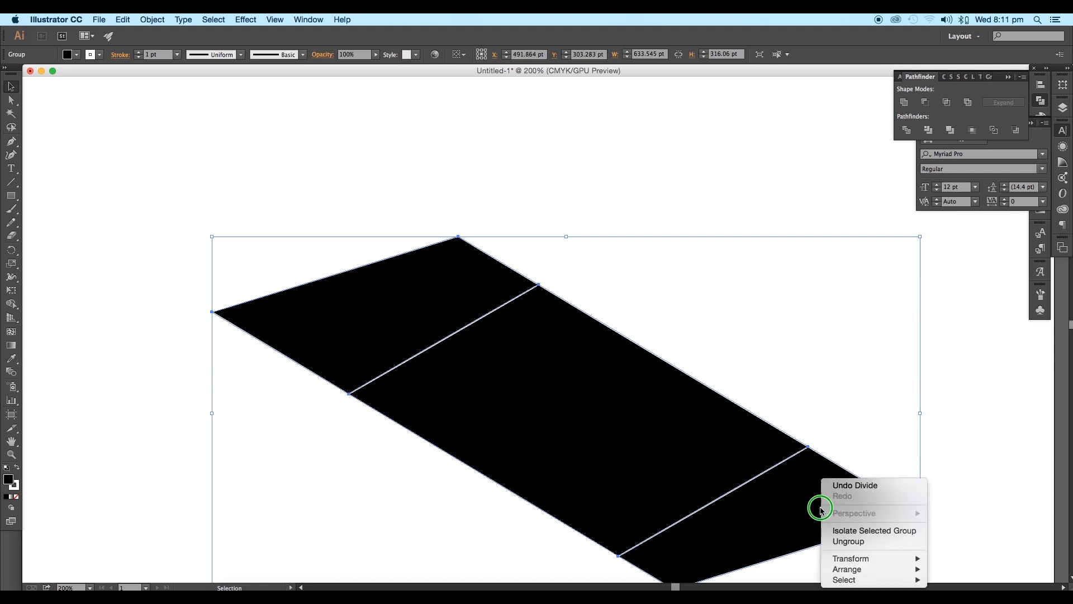
click(848, 542)
click(857, 422)
click(833, 494)
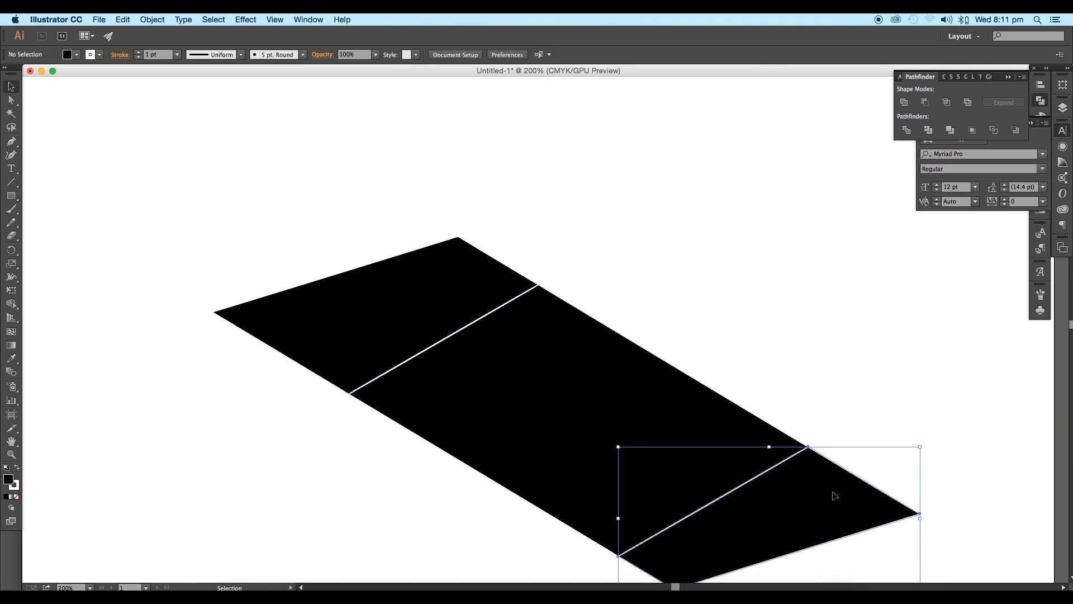
Step: Delete both end pieces of the divided shape and remove the stroke from the remaining black parallelogram
key(Delete)
click(388, 290)
key(Delete)
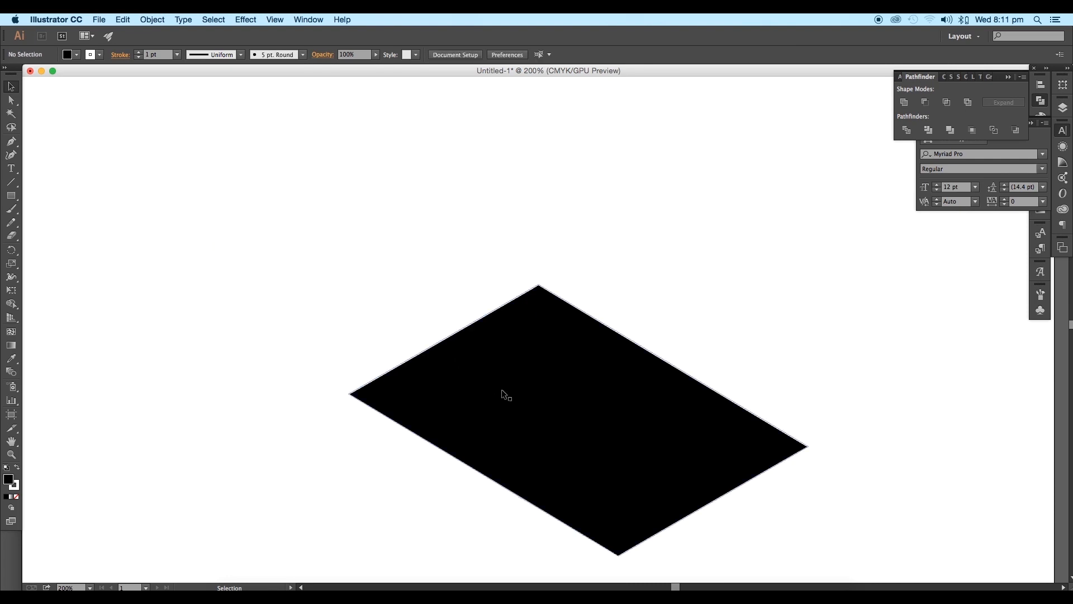
click(503, 391)
click(101, 55)
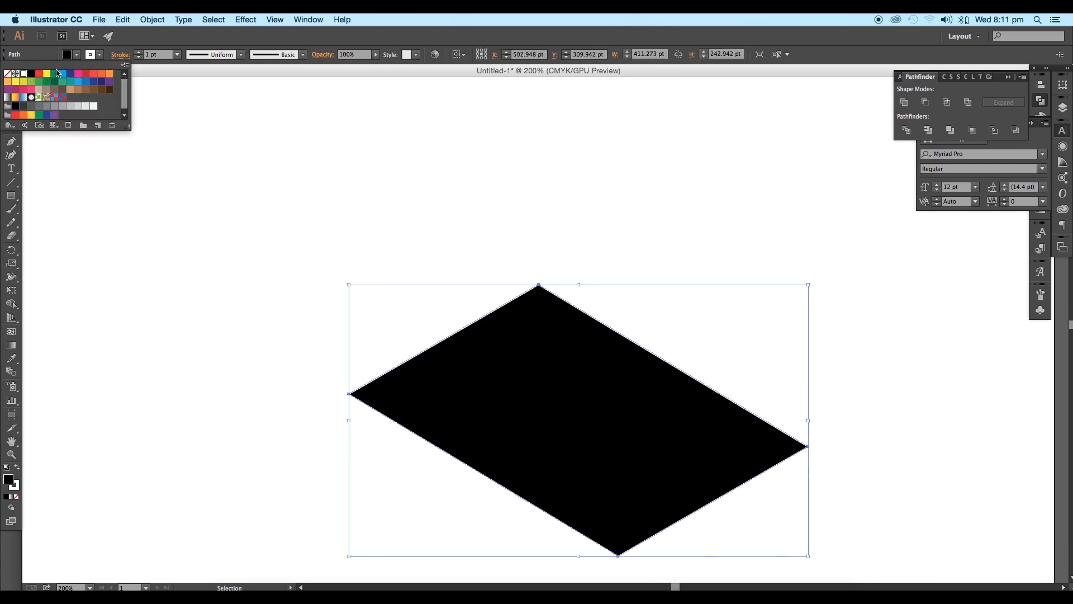
click(7, 75)
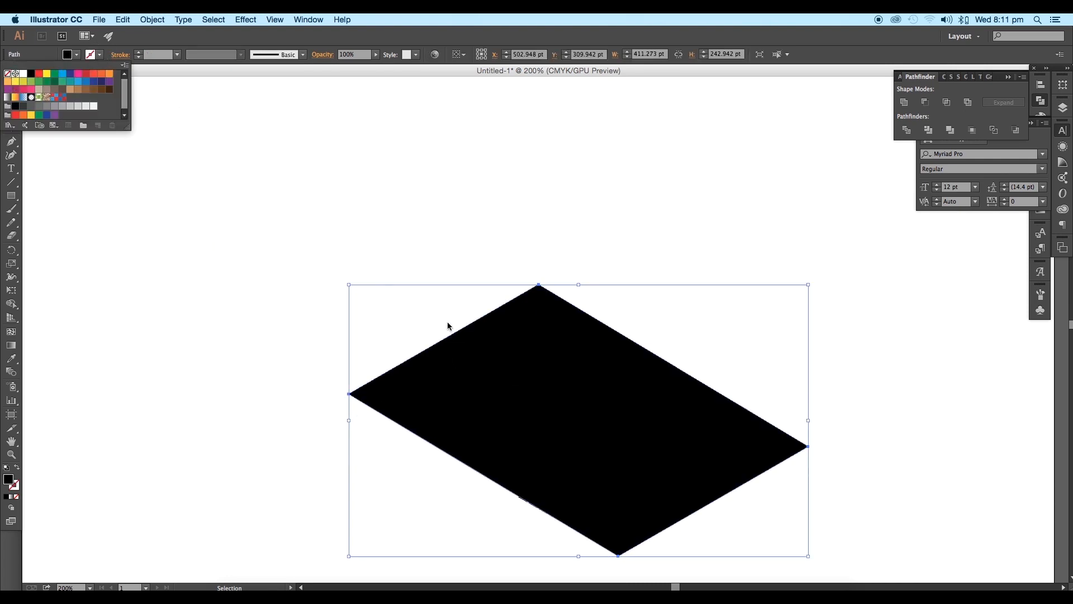
Step: Send the black parallelogram to the back, behind the isometric blocks
right_click(510, 369)
mouse_move(559, 519)
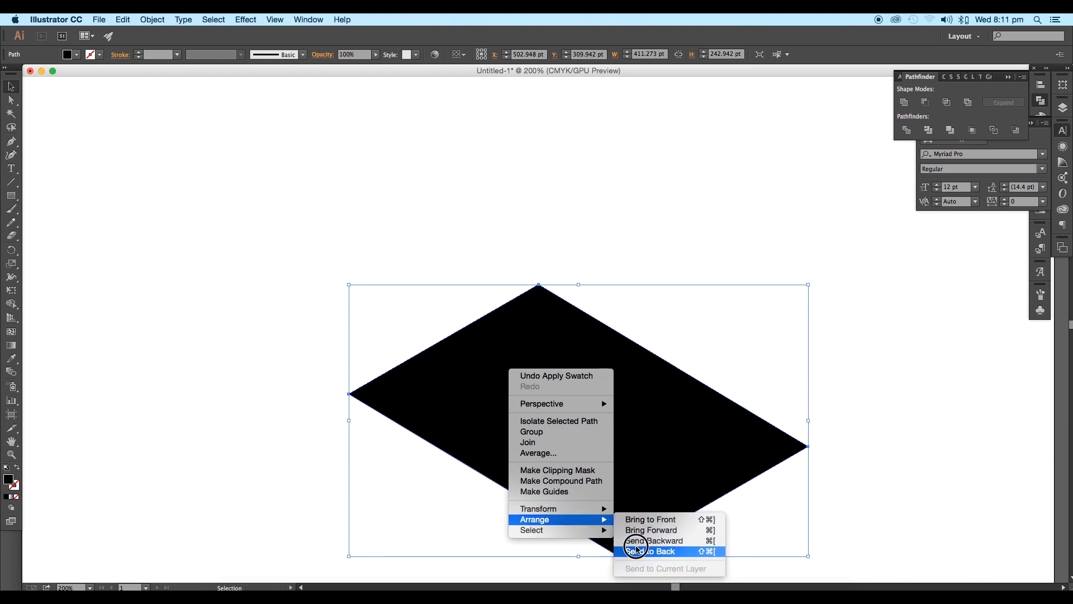
click(635, 547)
click(763, 530)
scroll(765, 530, down, 3)
key(super+equal)
Step: Add the text "Radical", fill it with white and place it on the black background beside the blocks
key(t)
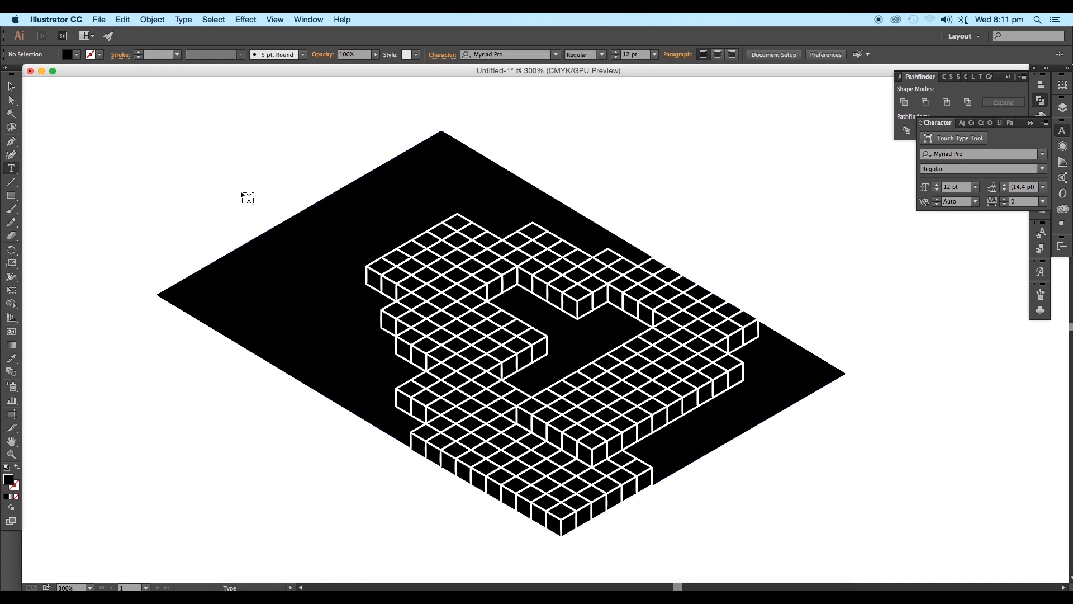
click(155, 185)
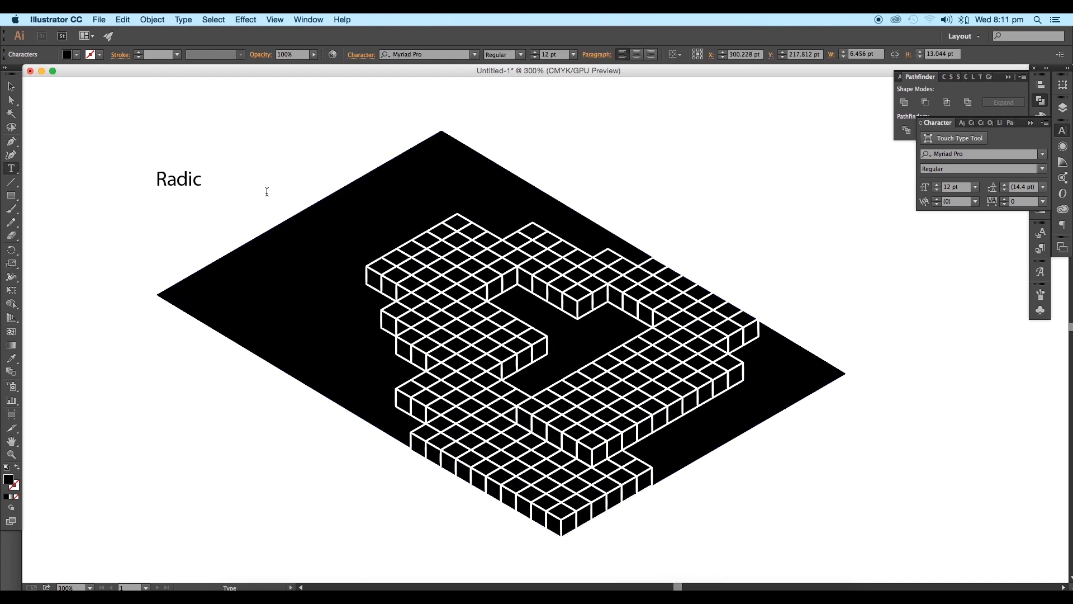
click(8, 87)
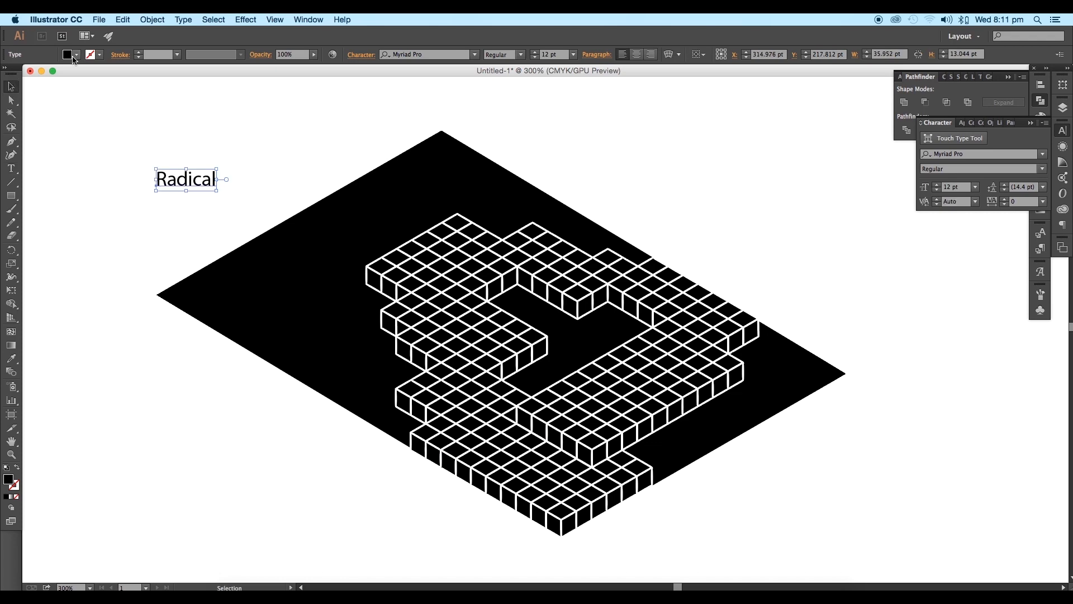
click(77, 54)
drag(186, 180, 290, 273)
Step: Change the font of the word "Radical" to League Gothic Regular
key(super+equal)
key(super+equal)
key(super+equal)
key(super+equal)
click(455, 54)
key(Up)
key(Up)
key(Up)
key(Up)
key(Up)
key(Up)
key(Up)
key(Up)
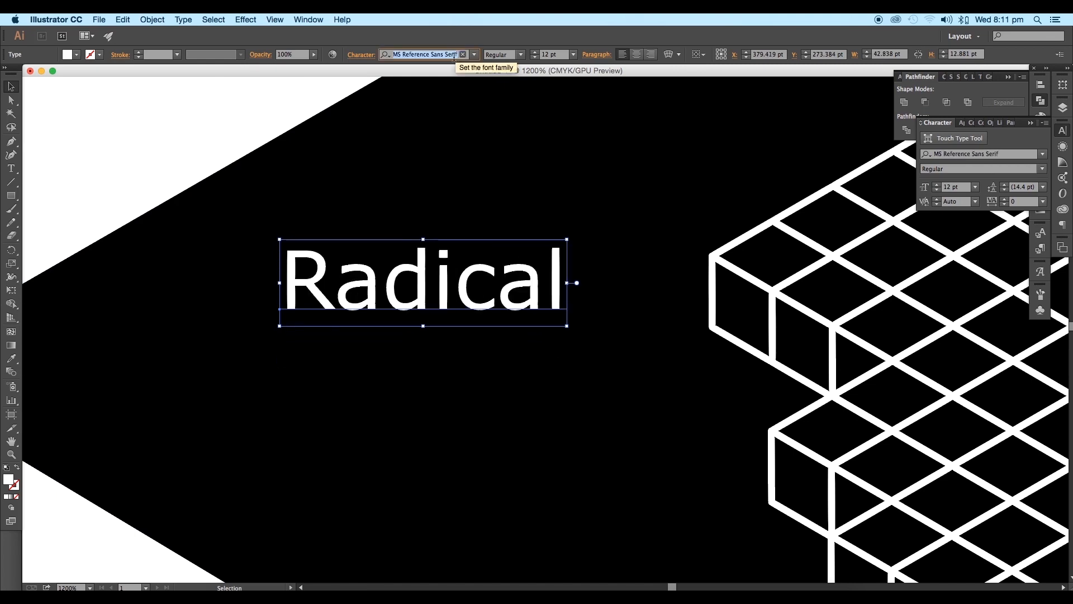
click(8, 91)
click(235, 221)
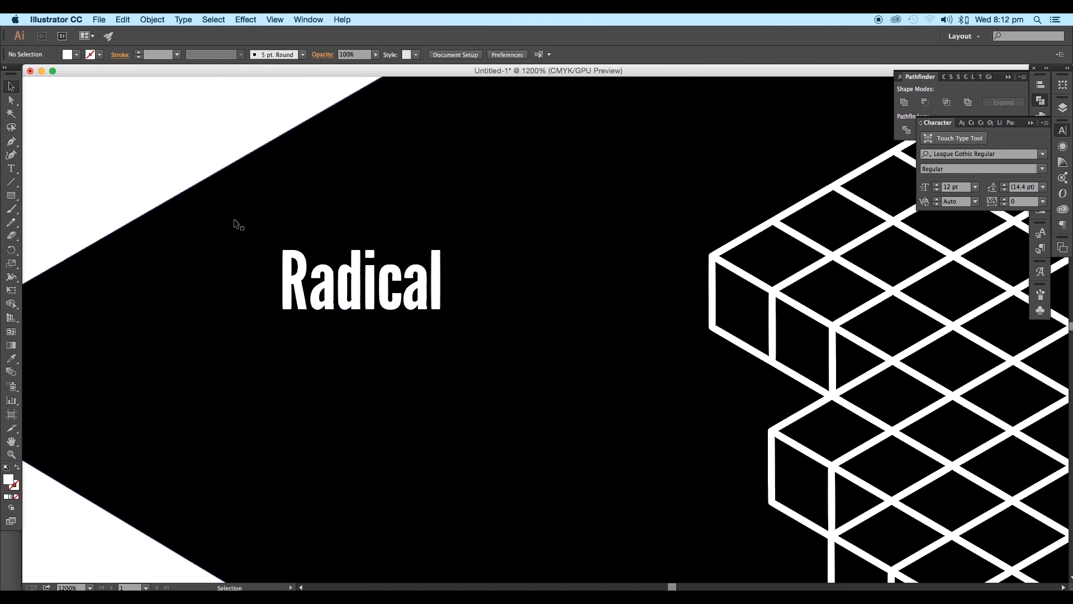
Step: Move the word "Radical" up along the background and set its tracking to 312
scroll(235, 220, down, 3)
drag(279, 241, 326, 213)
click(361, 55)
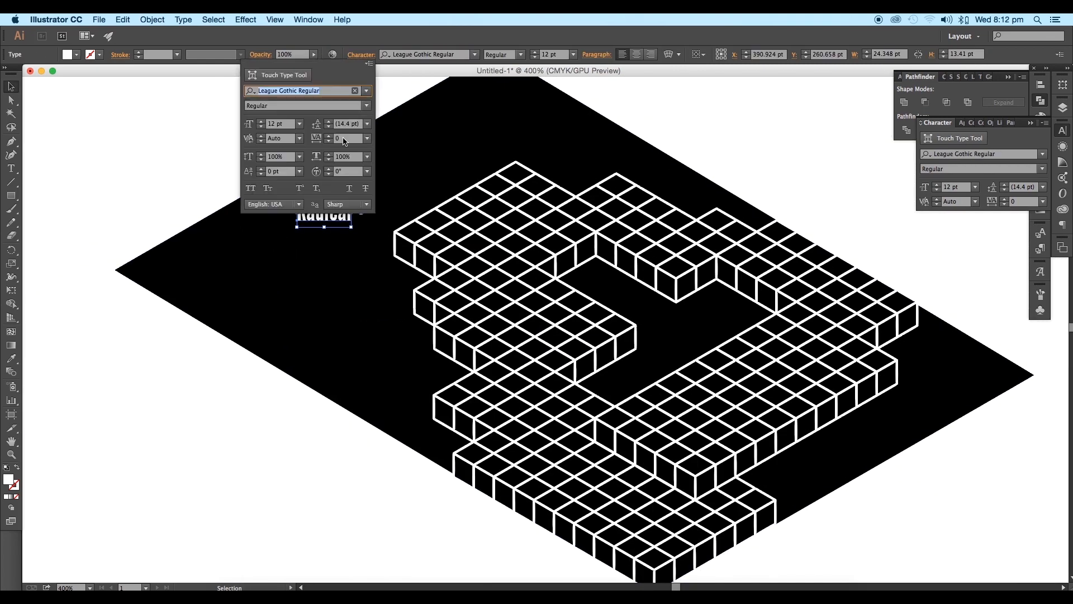
click(343, 138)
scroll(343, 139, up, 18)
key(Return)
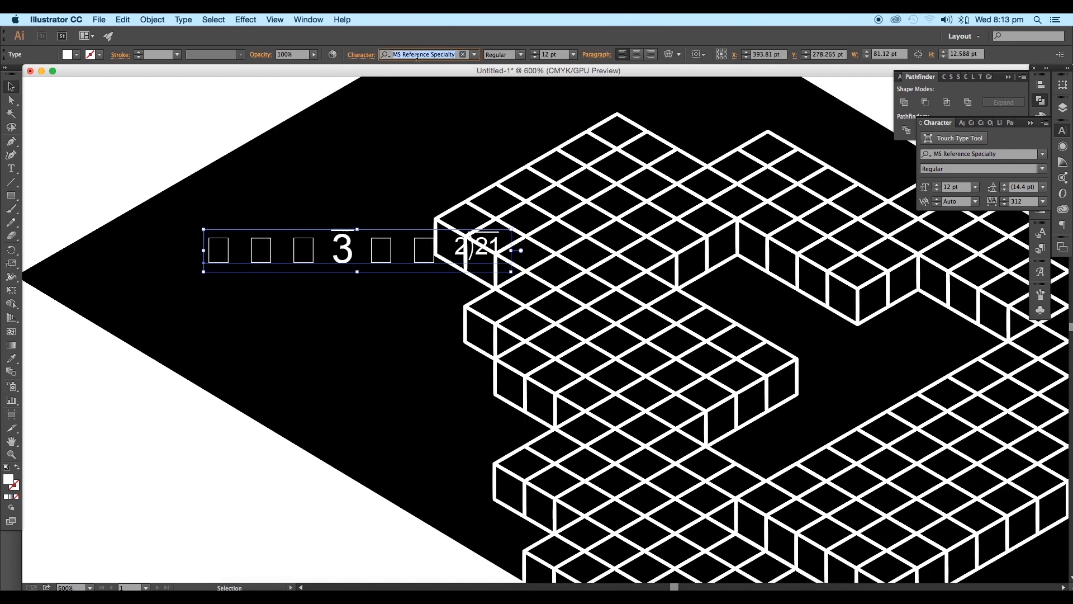
Step: Change the font of the word "Radical" to Adobe 고딕 Std B
key(Up)
key(Up)
key(super+minus)
key(super+minus)
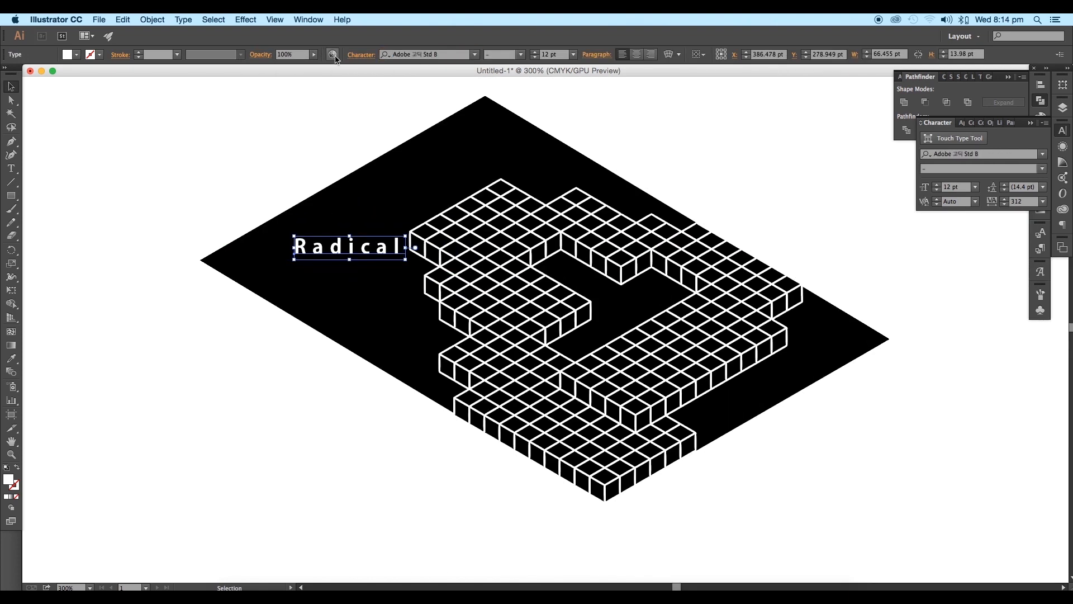
Step: Set the tracking of the word "Radical" to 59
click(361, 54)
click(341, 138)
scroll(342, 139, up, 20)
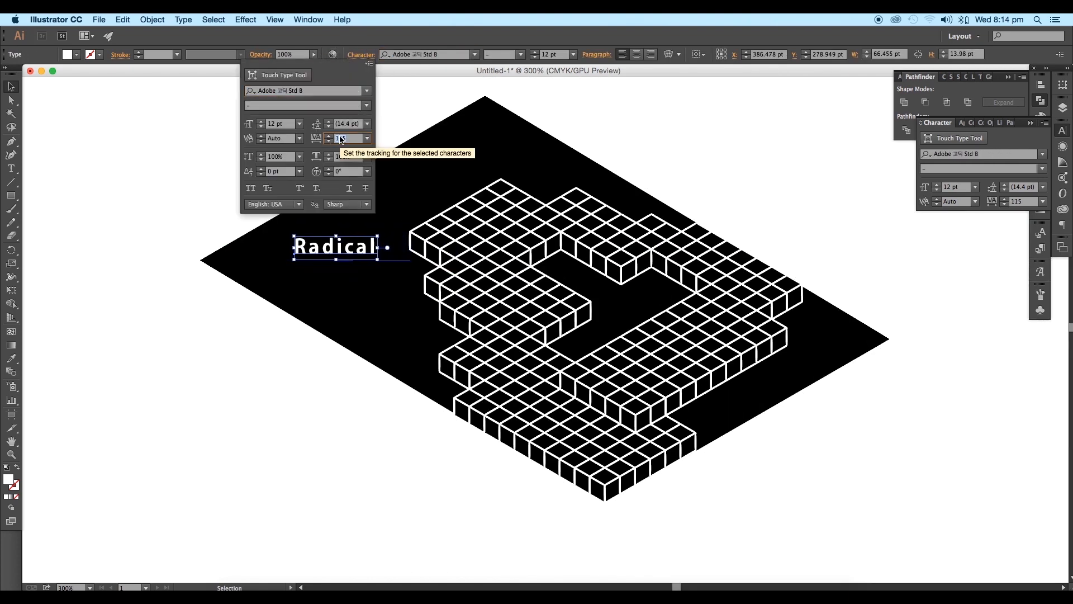
scroll(340, 139, down, 20)
click(14, 87)
click(284, 239)
Step: Move the word "Radical" into the empty black area above the blocks' upper-left edge
drag(365, 241, 457, 164)
scroll(459, 159, up, 3)
drag(436, 196, 414, 233)
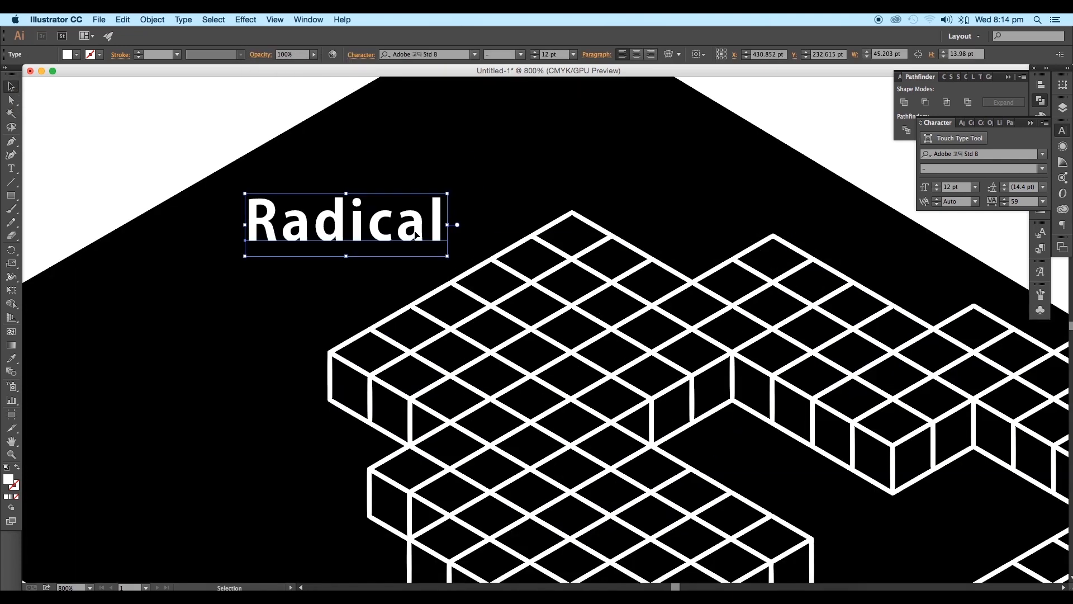
Step: Start the 3D Rotate effect on the word with preview on and turn the cube freehand to tilt the text
click(246, 20)
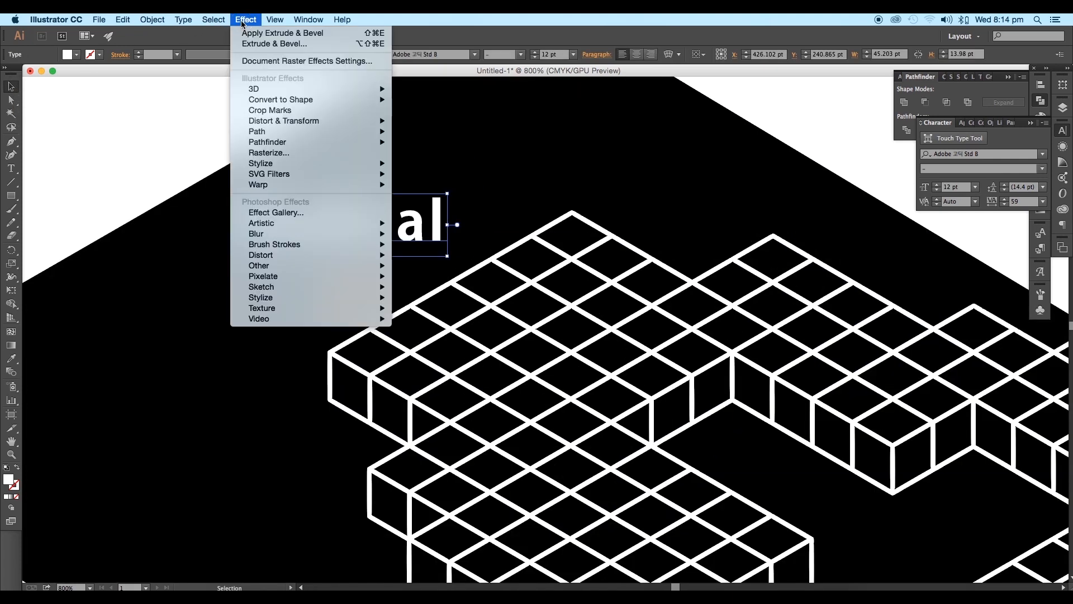
mouse_move(340, 89)
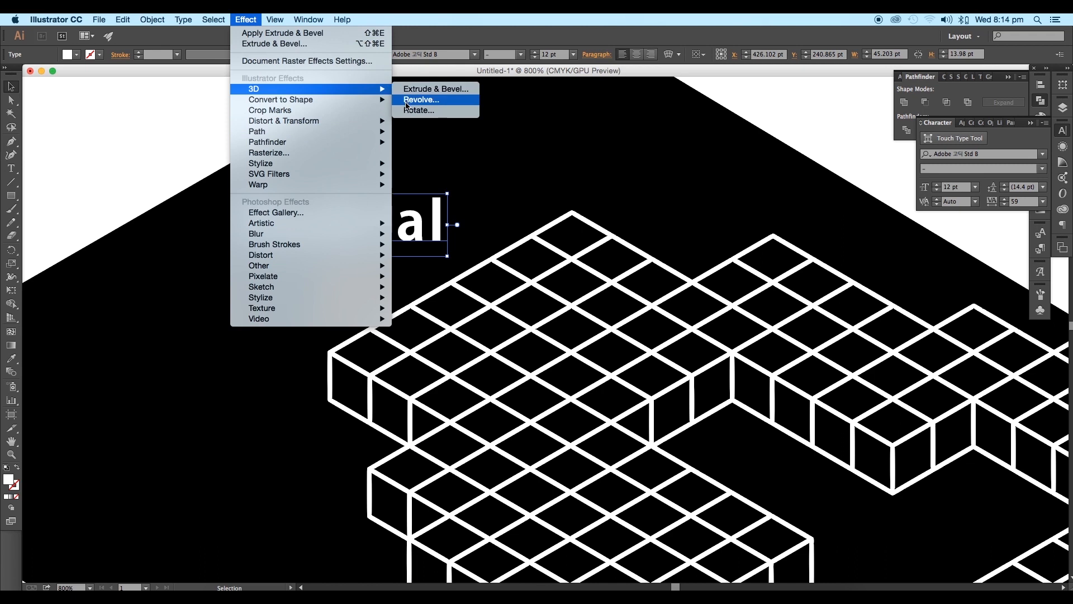
click(416, 110)
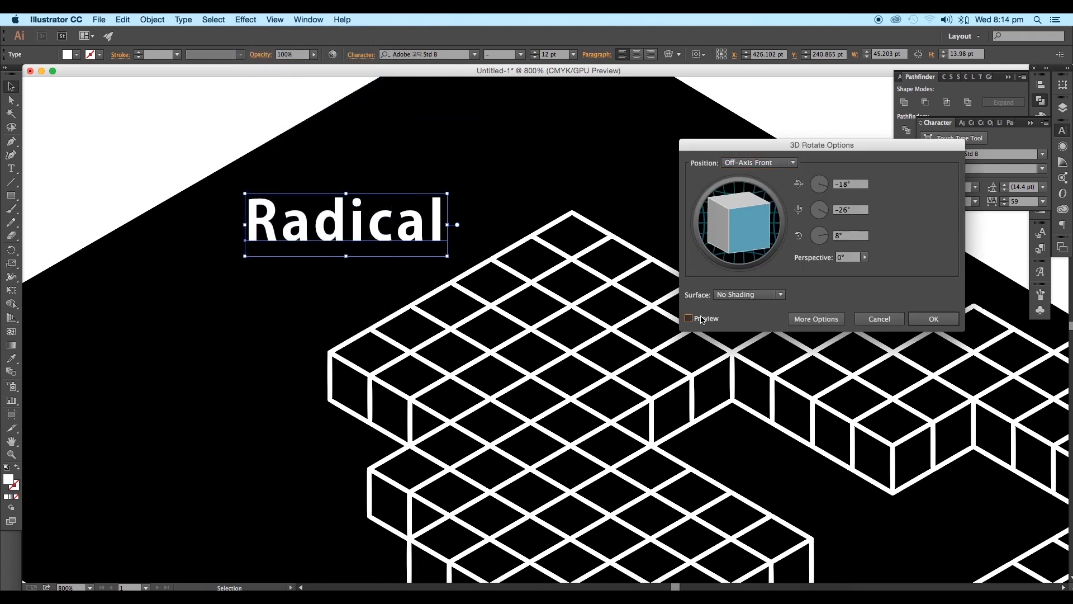
click(690, 318)
drag(738, 237, 736, 244)
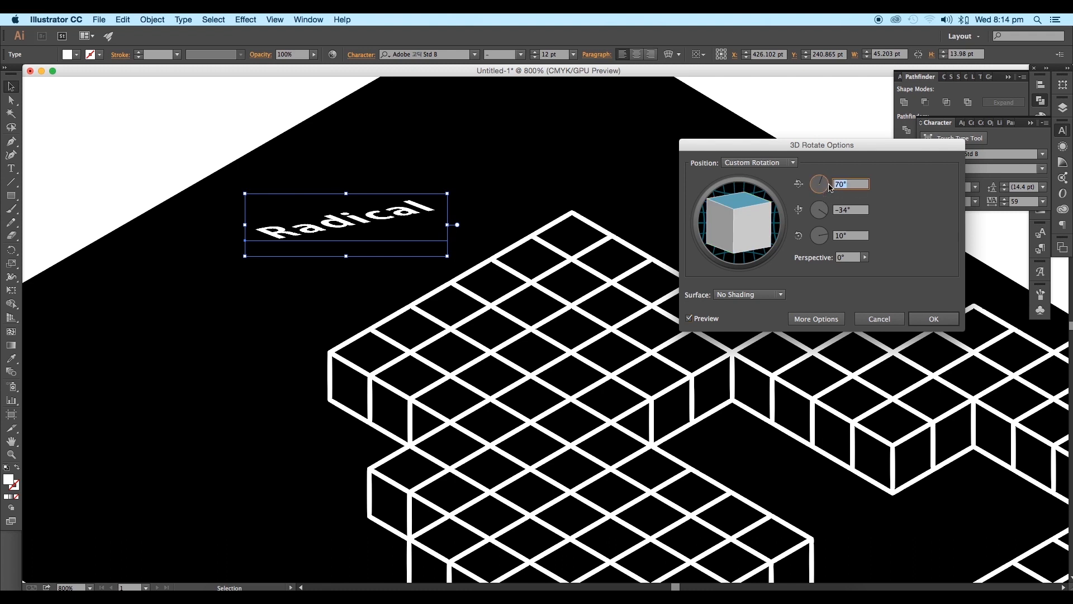
Step: Rotate the word 45° about X and -28° about Y, tune the Z rotation to follow the isometric edges, and apply the effect
key(Tab)
scroll(848, 238, up, 17)
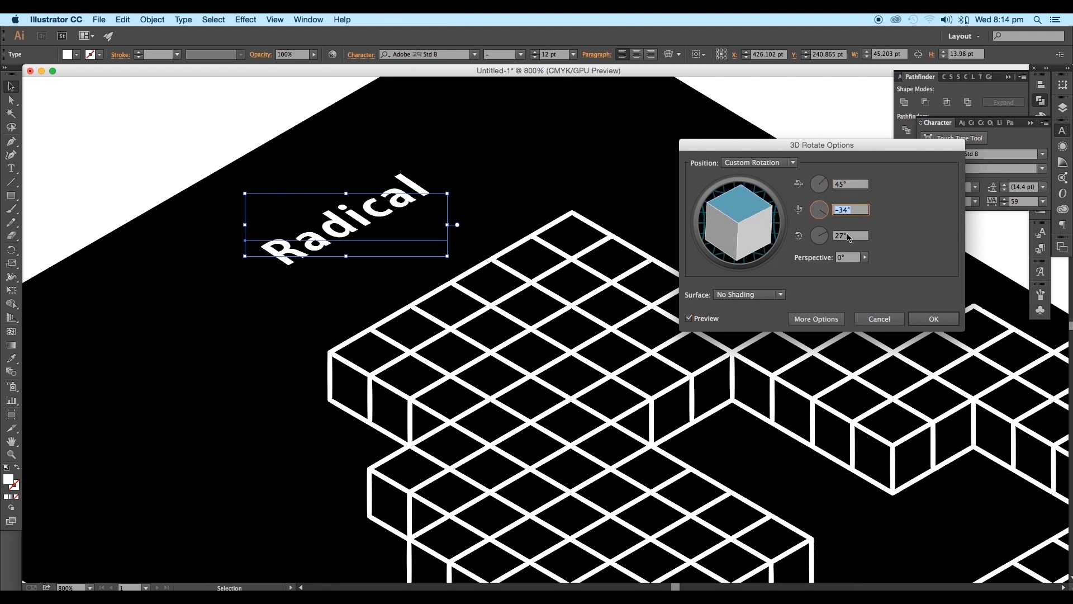
scroll(851, 211, up, 7)
scroll(854, 239, down, 2)
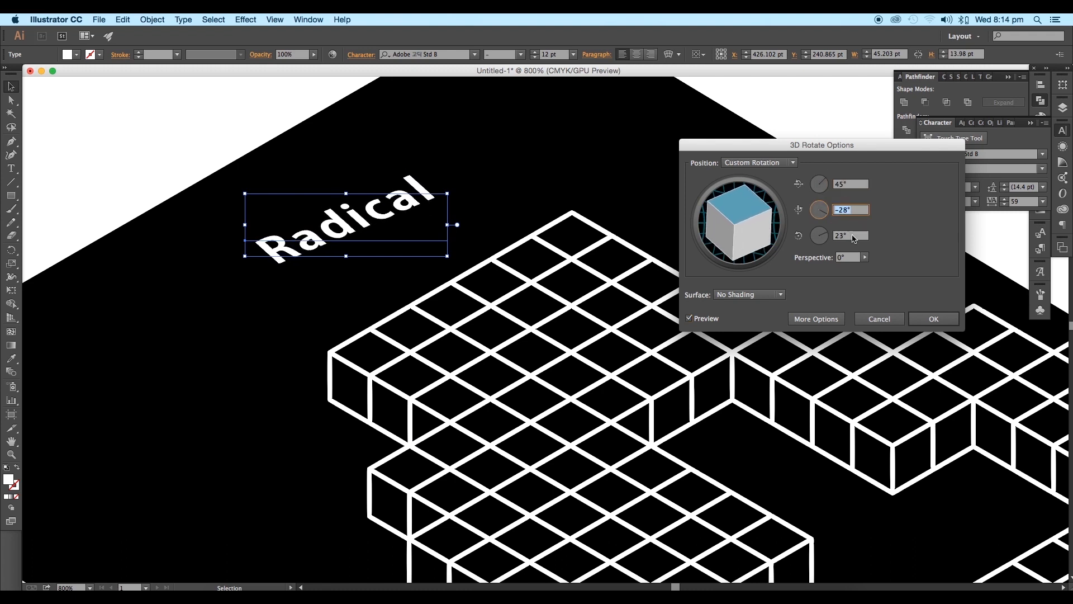
scroll(852, 238, up, 3)
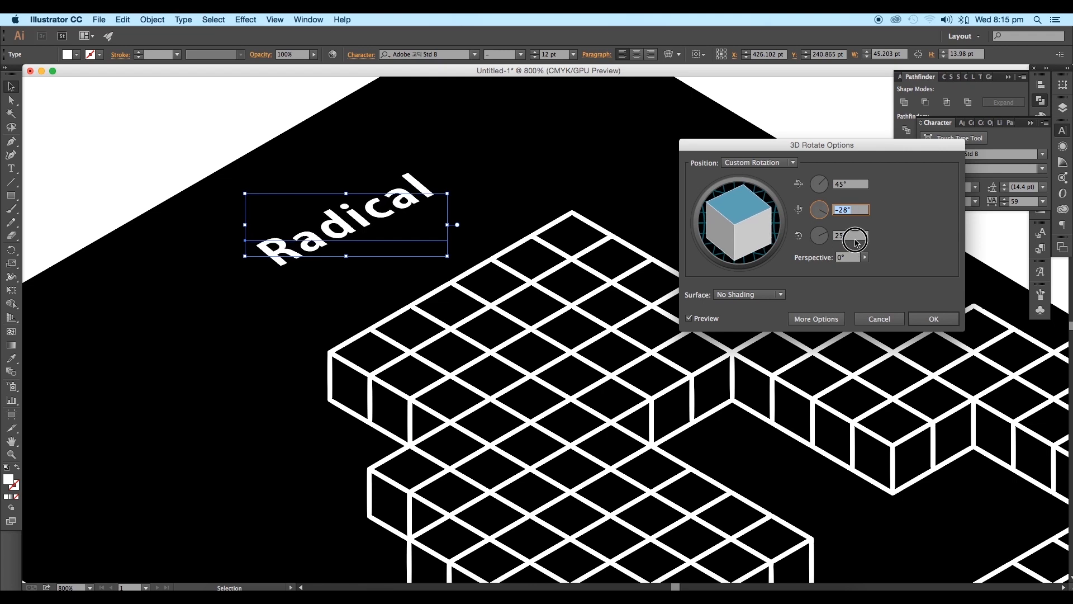
click(919, 318)
Step: Enlarge the rotated word to about 63 × 20 pt and move it near the parallelogram's left corner, along its upper-left edge
drag(513, 280, 555, 252)
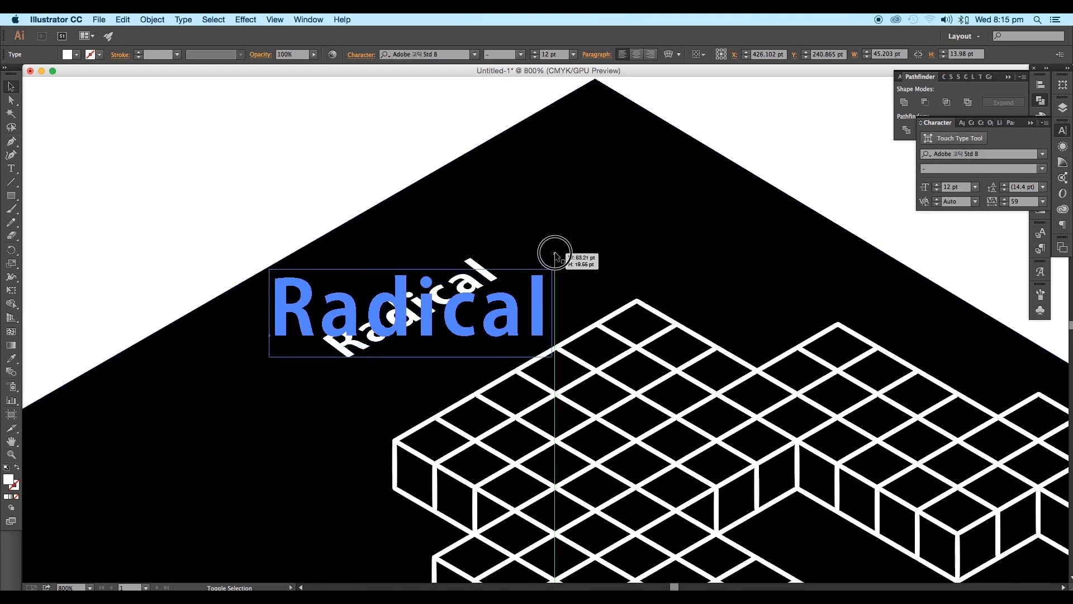
drag(594, 264, 460, 358)
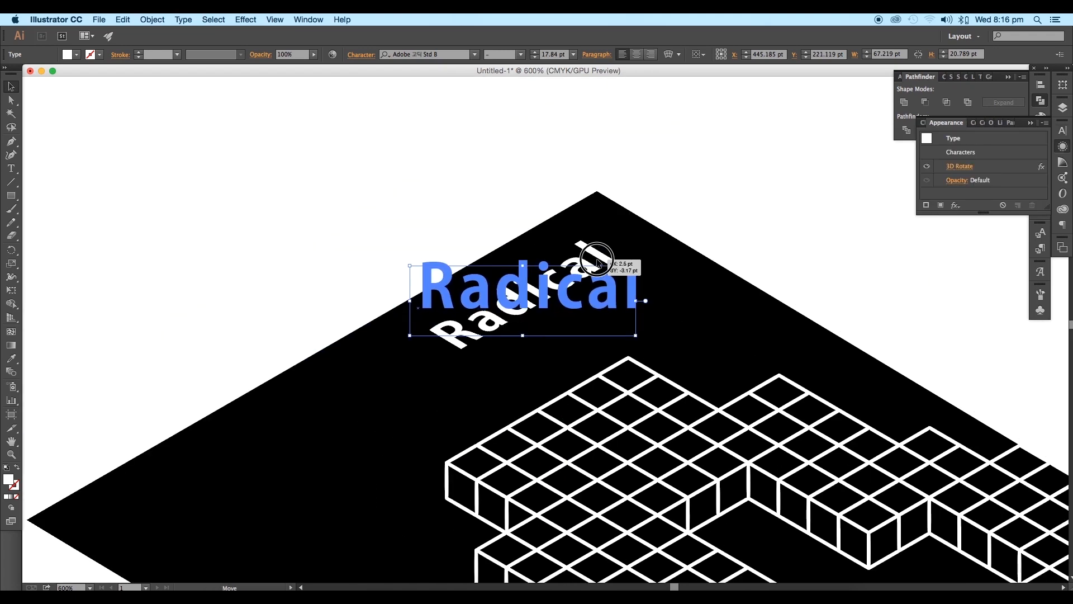
scroll(606, 262, down, 1)
scroll(609, 267, down, 1)
drag(424, 292, 485, 255)
drag(495, 326, 489, 331)
Step: Draw a straight line about 90 × 52 pt along the lowest blocks' front-left top edge and give it a black stroke
click(473, 267)
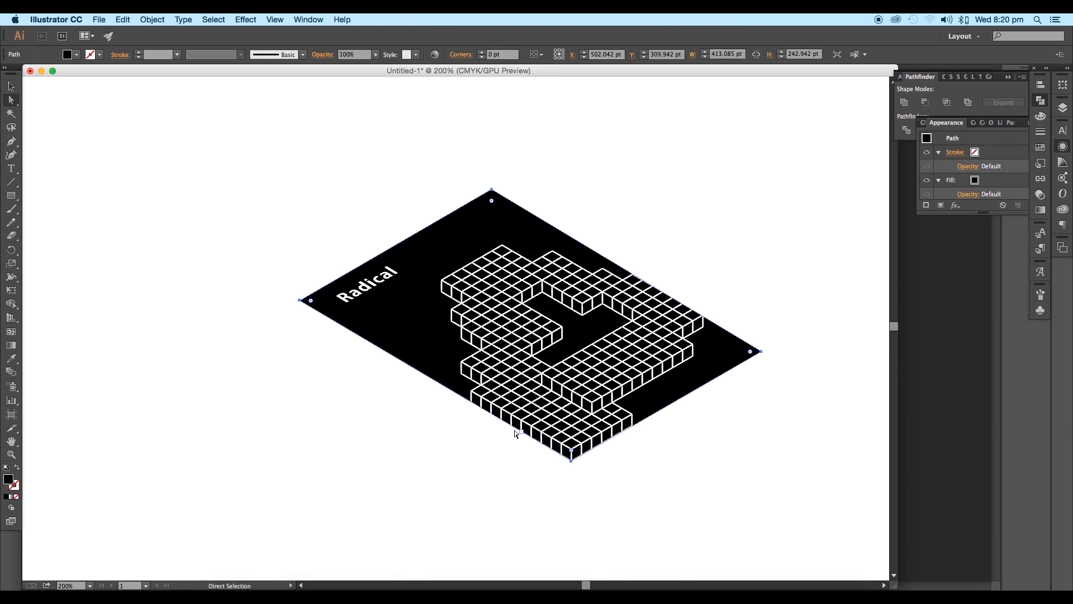
click(11, 182)
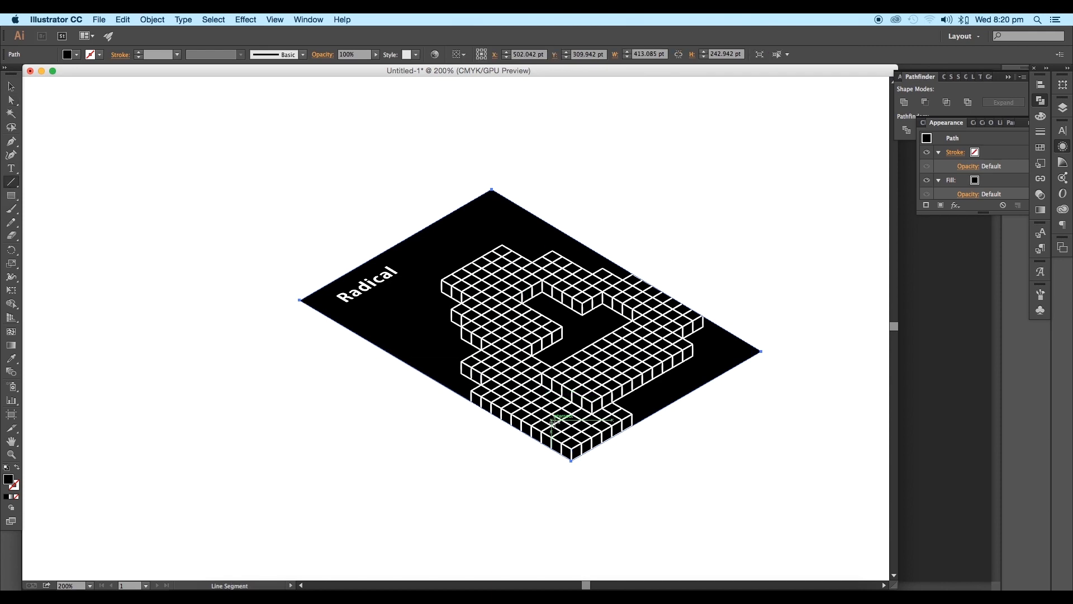
scroll(594, 464, up, 3)
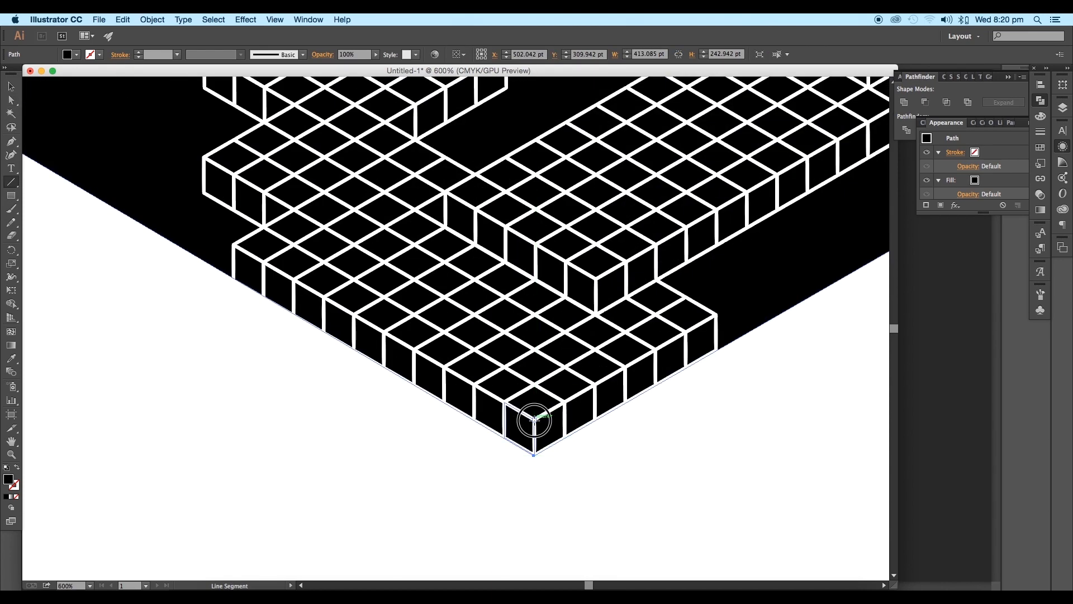
drag(534, 421, 232, 243)
key(v)
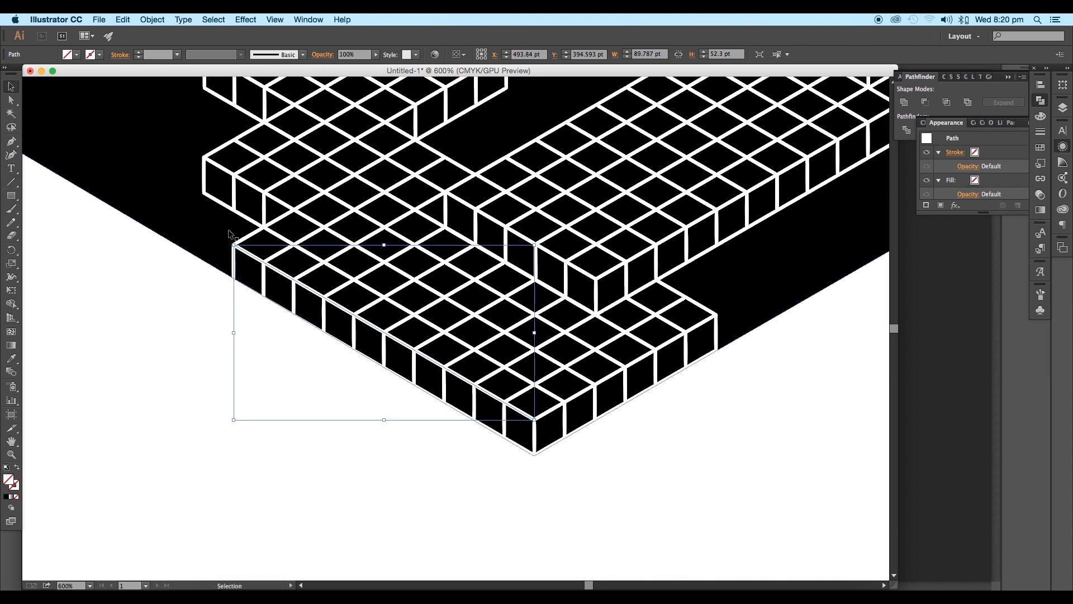
scroll(335, 306, down, 2)
click(100, 54)
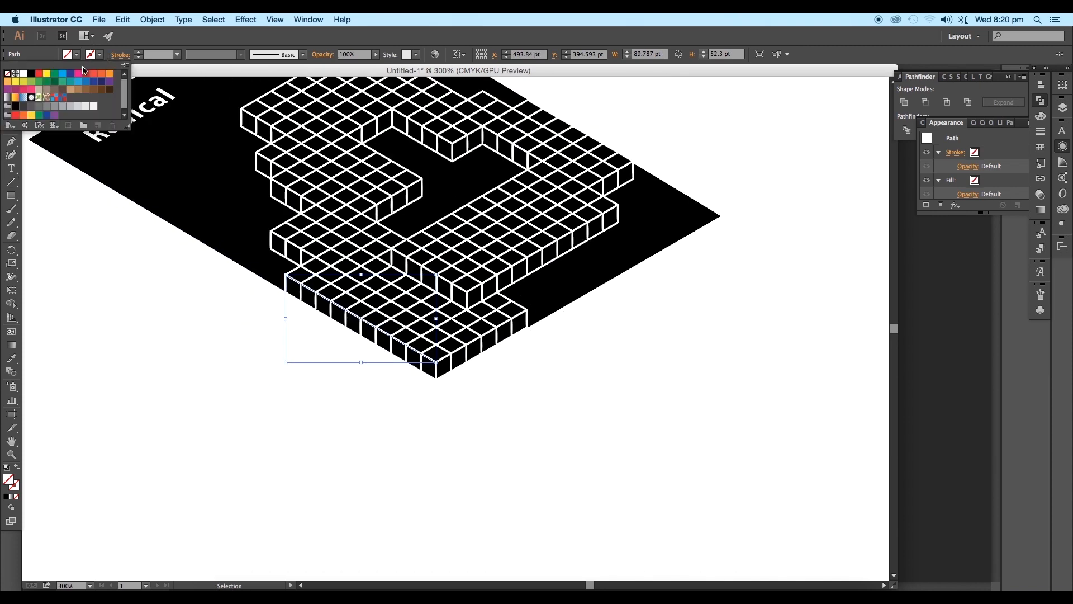
click(31, 73)
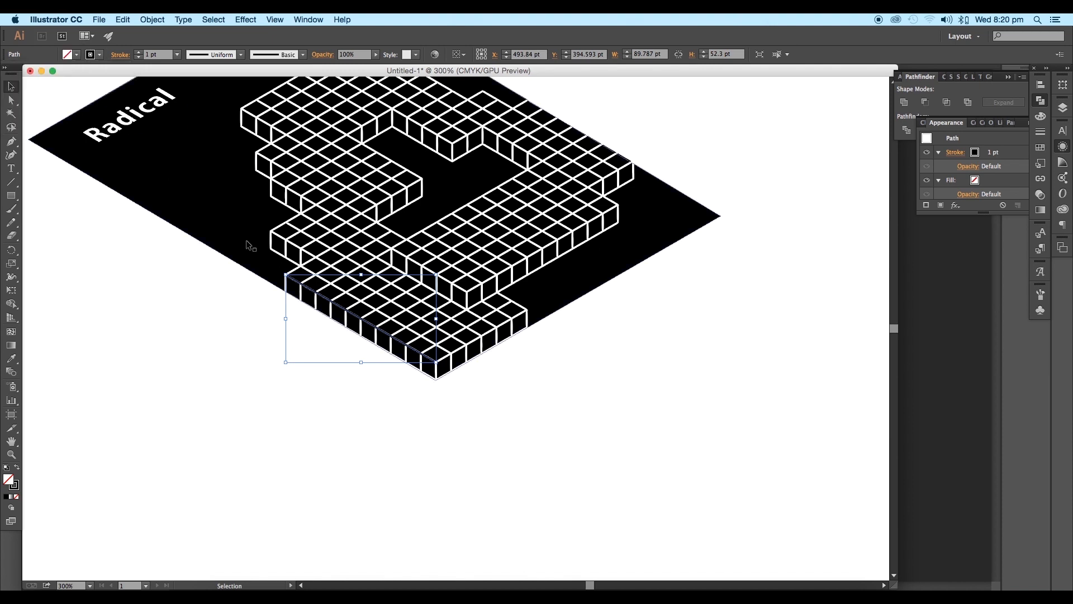
Step: Move the line just outside the parallelogram's lower-left edge and lengthen it to about 354 × 206 pt
drag(336, 343, 322, 363)
drag(402, 412, 623, 539)
scroll(510, 466, up, 4)
drag(408, 435, 214, 119)
click(203, 102)
scroll(203, 104, up, 6)
click(407, 344)
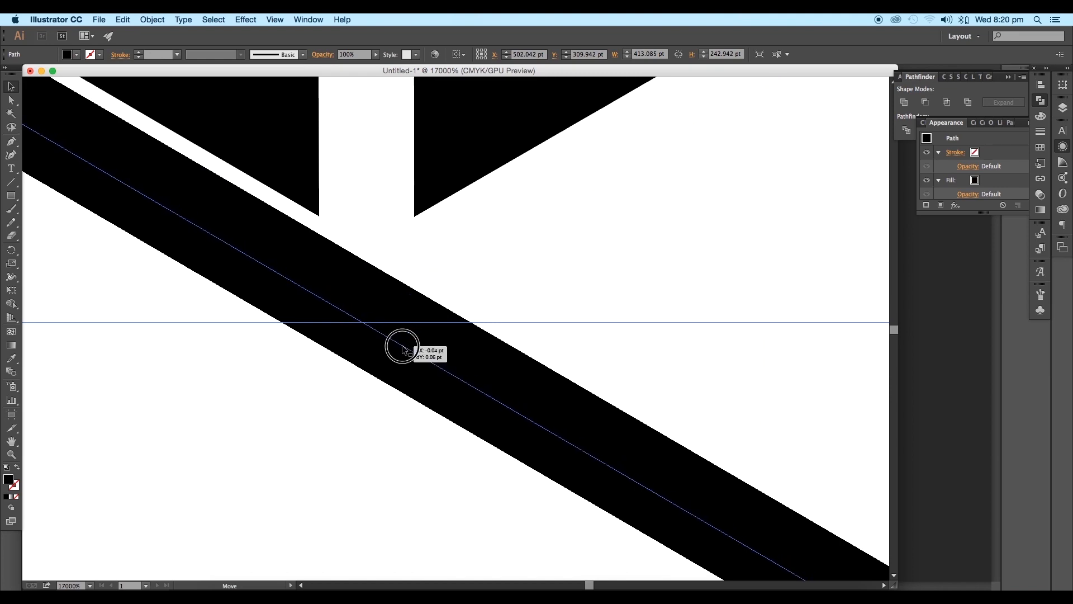
scroll(404, 361, down, 10)
scroll(408, 305, up, 4)
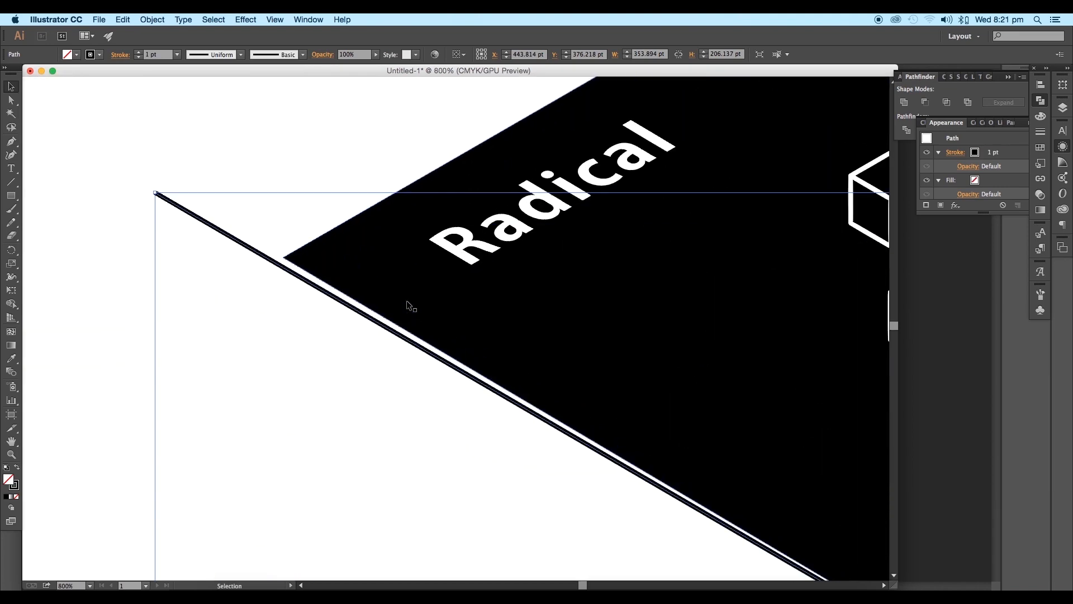
Step: Move the parallelogram's left corner point outward onto the guide line with the Direct Selection tool
click(10, 100)
scroll(203, 179, up, 8)
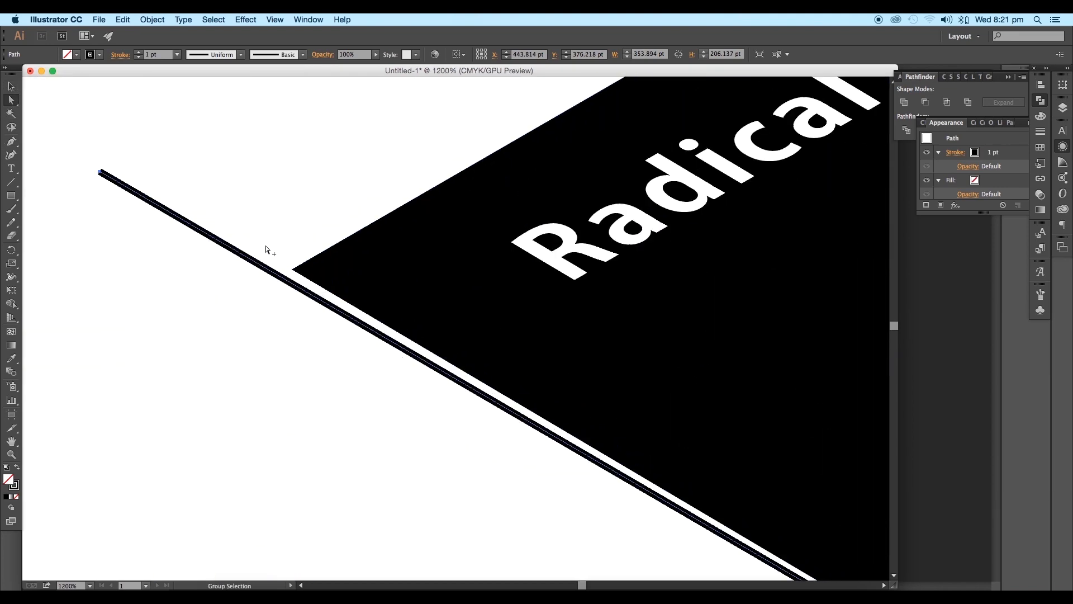
drag(304, 218, 511, 363)
scroll(223, 263, down, 12)
Step: Place the long guide line just outside the parallelogram's upper-right edge, along the outermost block corners
scroll(525, 371, up, 3)
scroll(281, 215, up, 5)
drag(354, 364, 396, 269)
scroll(359, 337, up, 3)
scroll(395, 272, down, 5)
Step: Move the parallelogram's right and top corner points onto the guide line so its upper-right edge follows the isometric angle
click(484, 389)
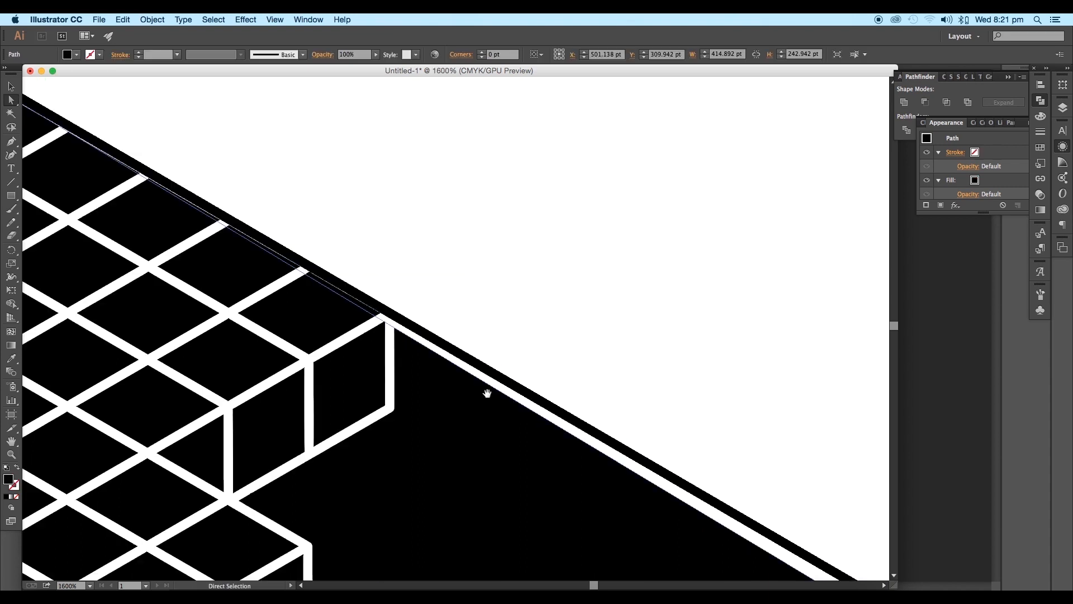
drag(486, 390, 311, 259)
drag(515, 404, 325, 316)
scroll(475, 391, up, 4)
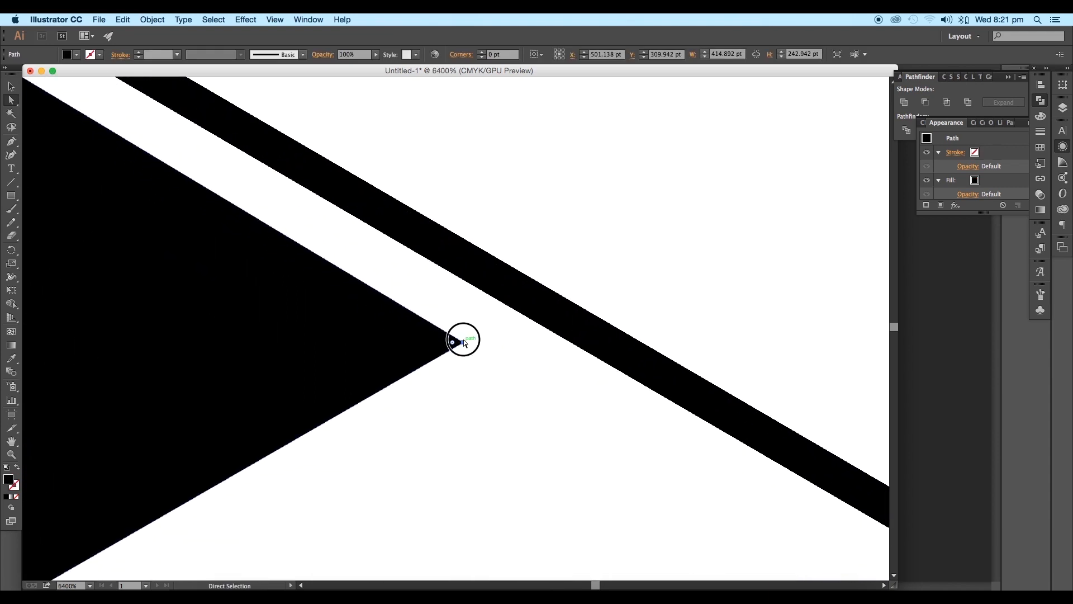
drag(464, 342, 269, 370)
scroll(537, 305, up, 2)
scroll(269, 370, down, 6)
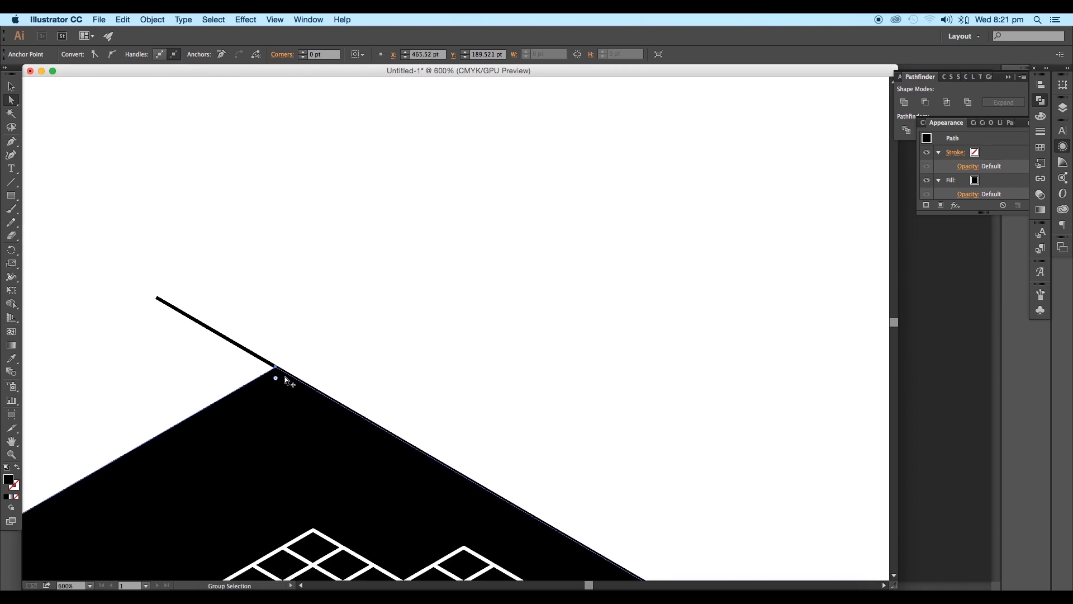
scroll(285, 380, down, 3)
Step: Delete the guide line along the parallelogram's upper-right edge
drag(365, 398, 315, 260)
drag(577, 397, 543, 440)
key(Delete)
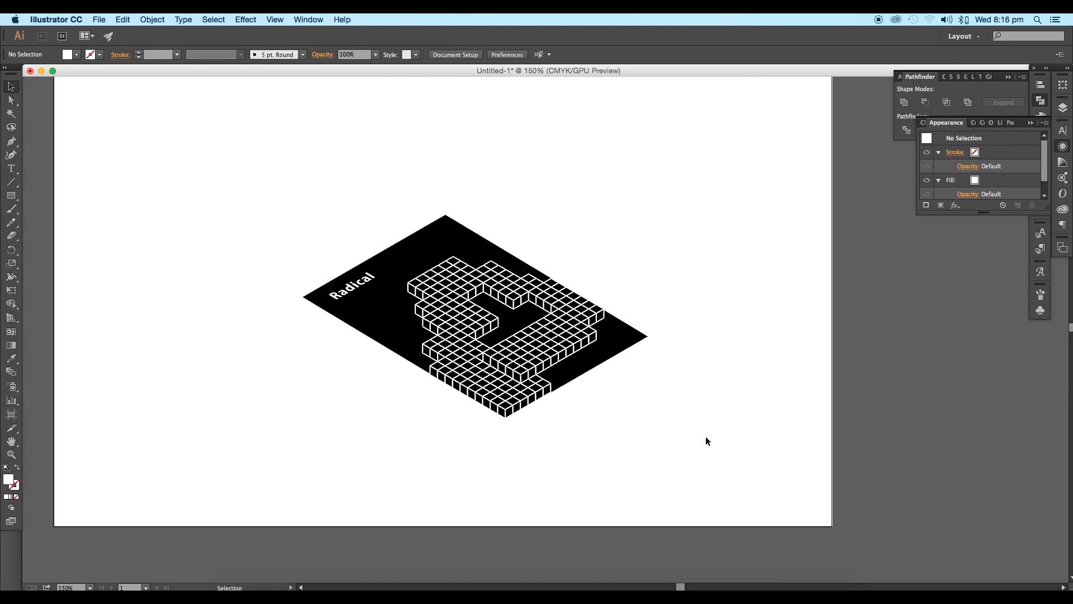
Step: Inspect the block artwork and the edges of its black background up close and as a whole, leaving nothing selected
drag(705, 436, 359, 231)
scroll(372, 331, up, 2)
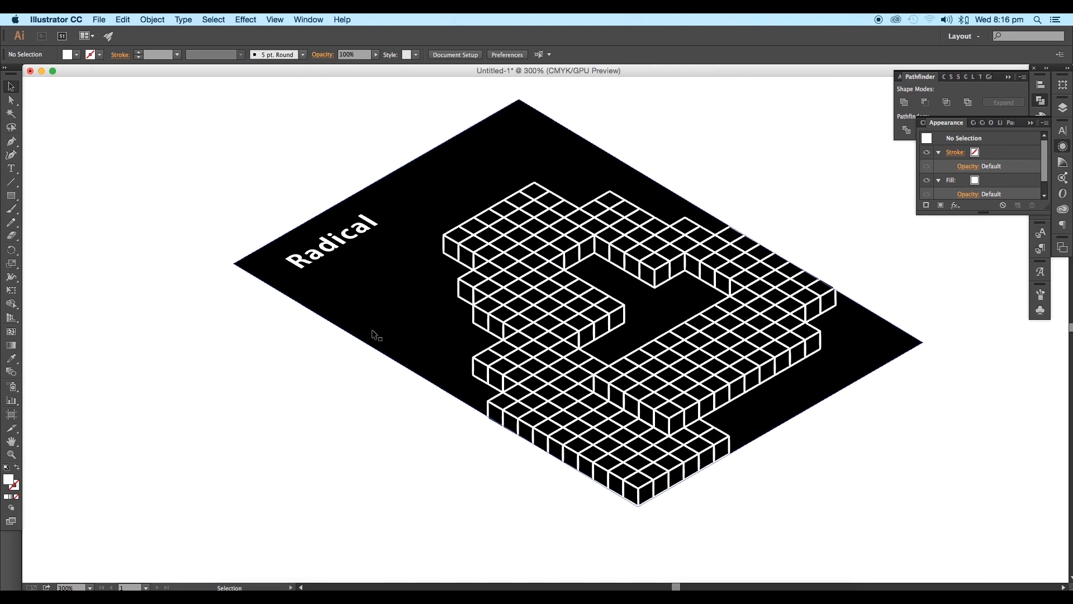
scroll(372, 331, down, 1)
scroll(536, 358, right, 3)
scroll(542, 360, up, 1)
click(546, 359)
scroll(548, 358, down, 2)
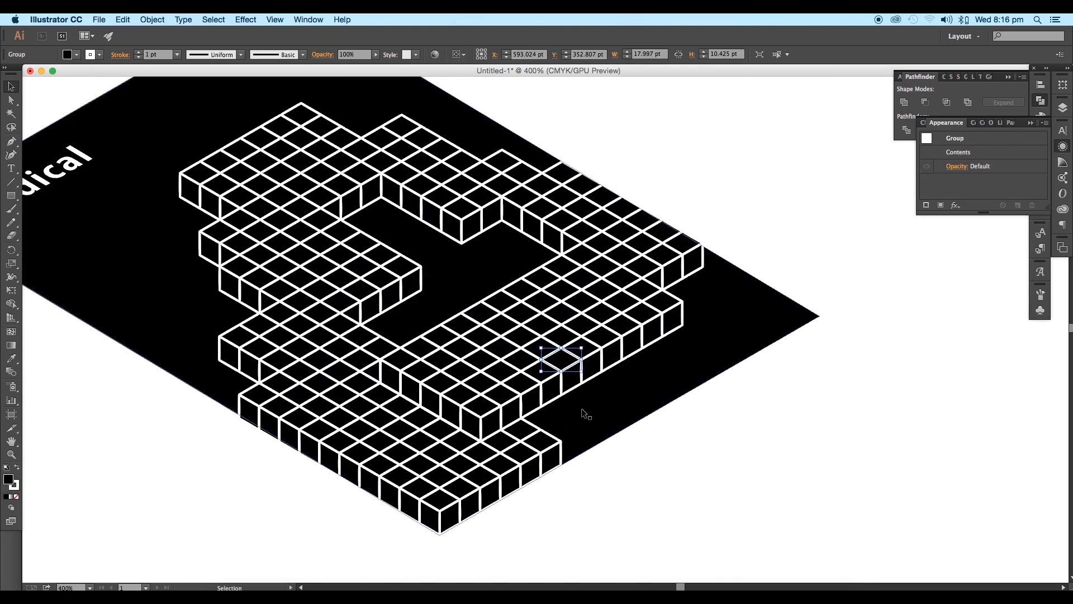
drag(694, 478, 456, 294)
scroll(457, 295, down, 2)
click(685, 477)
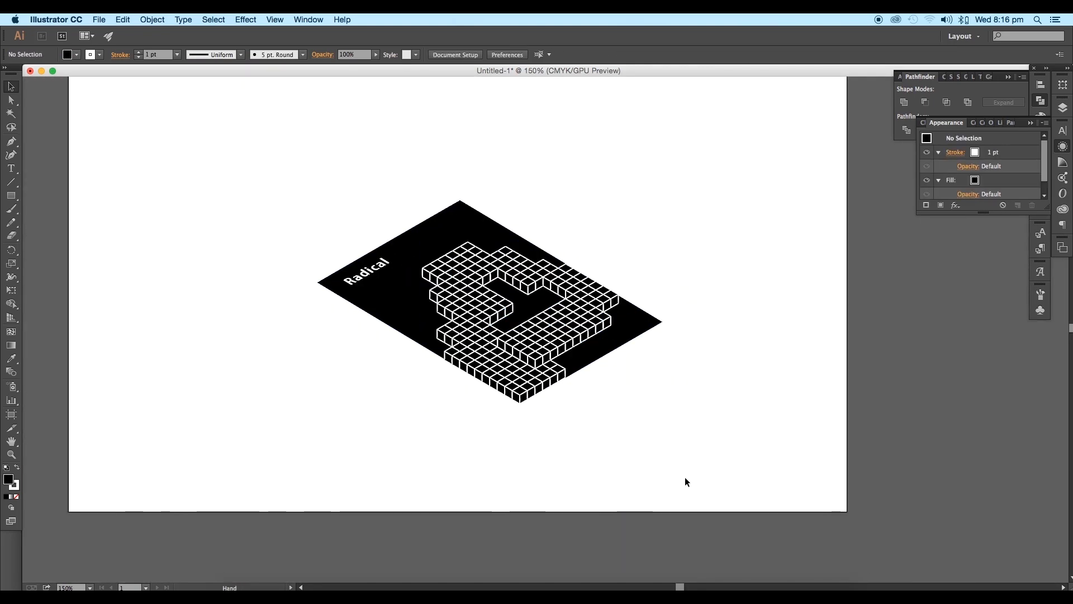
Step: Switch to Photoshop and create a new RGB Color document 2000 pixels wide with a white background
click(702, 586)
click(89, 20)
click(98, 32)
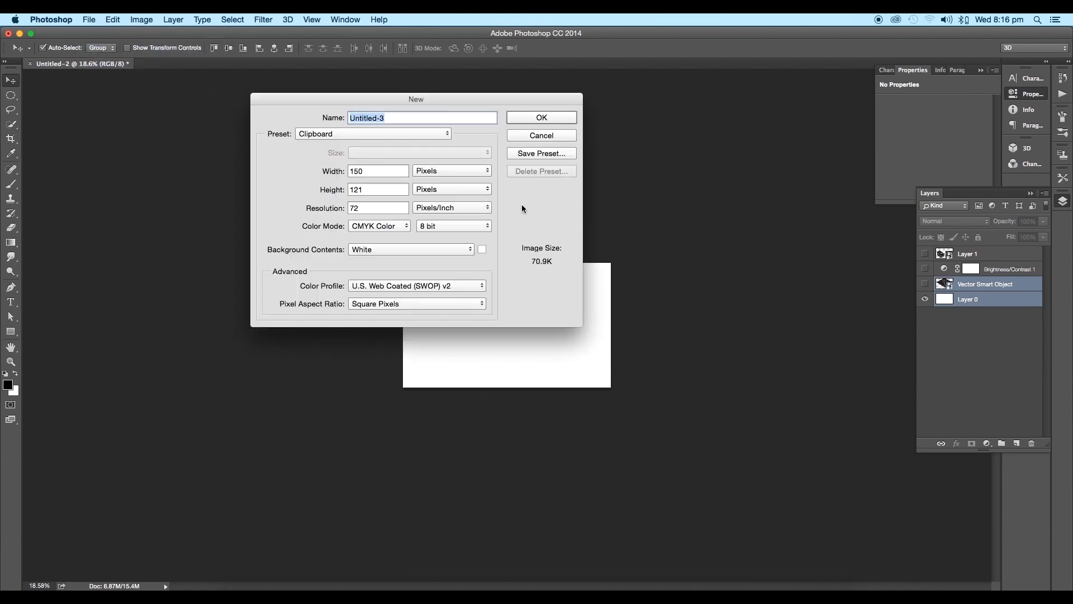
click(379, 226)
click(373, 216)
drag(369, 172, 321, 173)
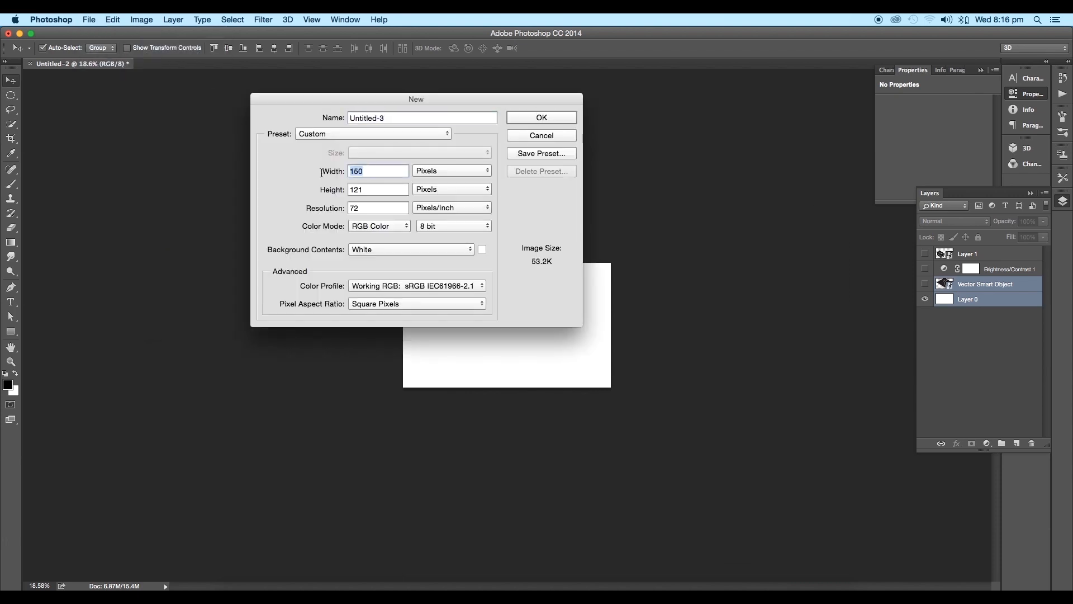
text(2000)
drag(376, 188, 341, 193)
key(Return)
Step: Switch back to Illustrator and narrow its document window so the artwork sits beside the empty Photoshop canvas
click(644, 585)
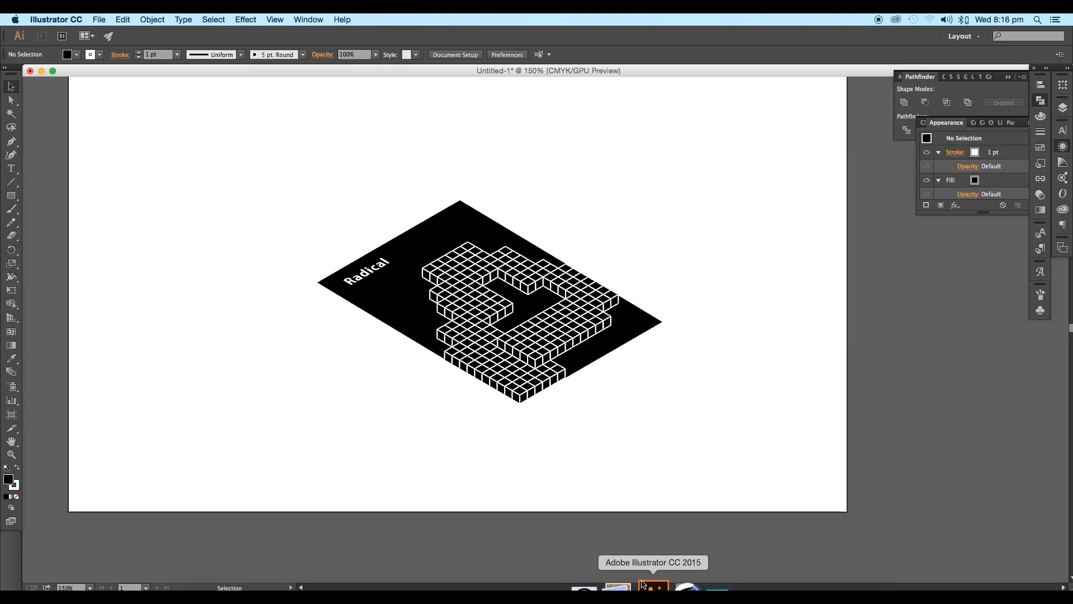
drag(1071, 588, 424, 567)
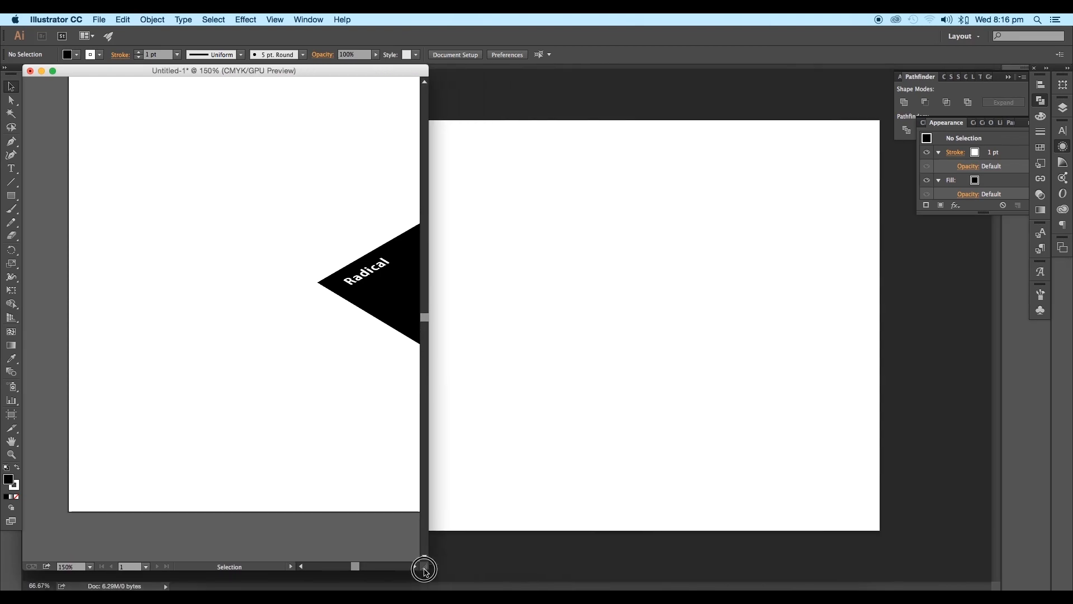
key(space)
drag(360, 349, 157, 344)
Step: Place the entire Illustrator artwork into the new Photoshop document as a smart object, enlarged to about 441%, and reposition it within the canvas
drag(387, 181, 49, 463)
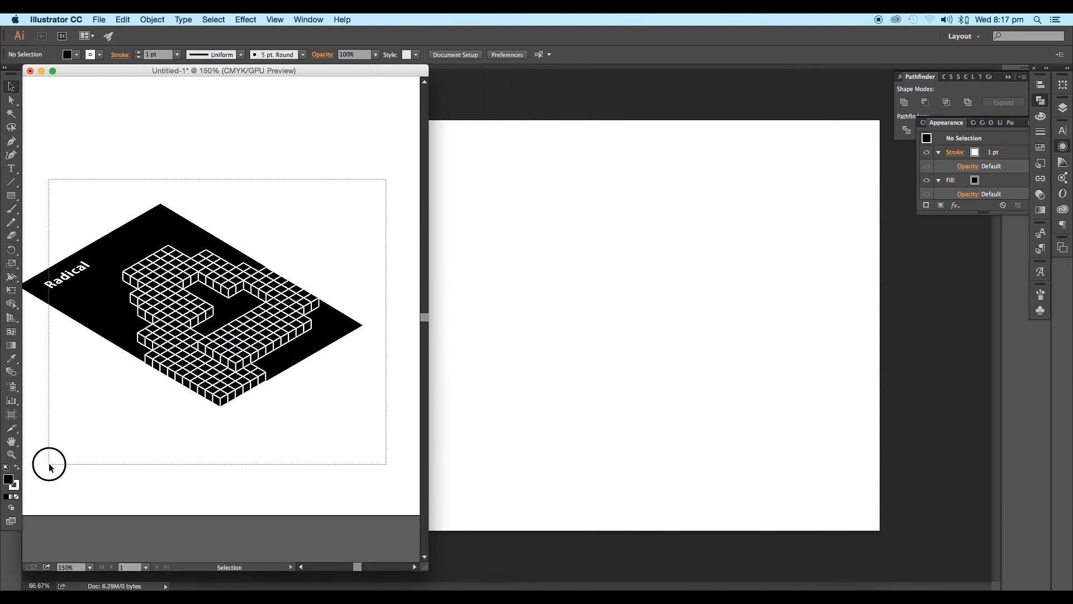
drag(215, 368, 566, 408)
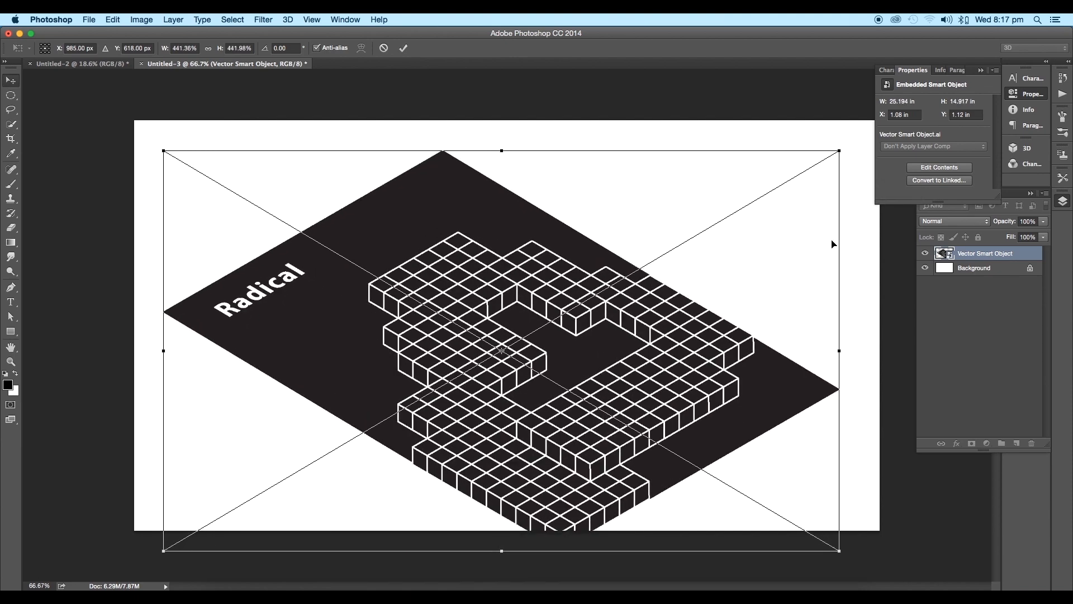
drag(556, 368, 573, 359)
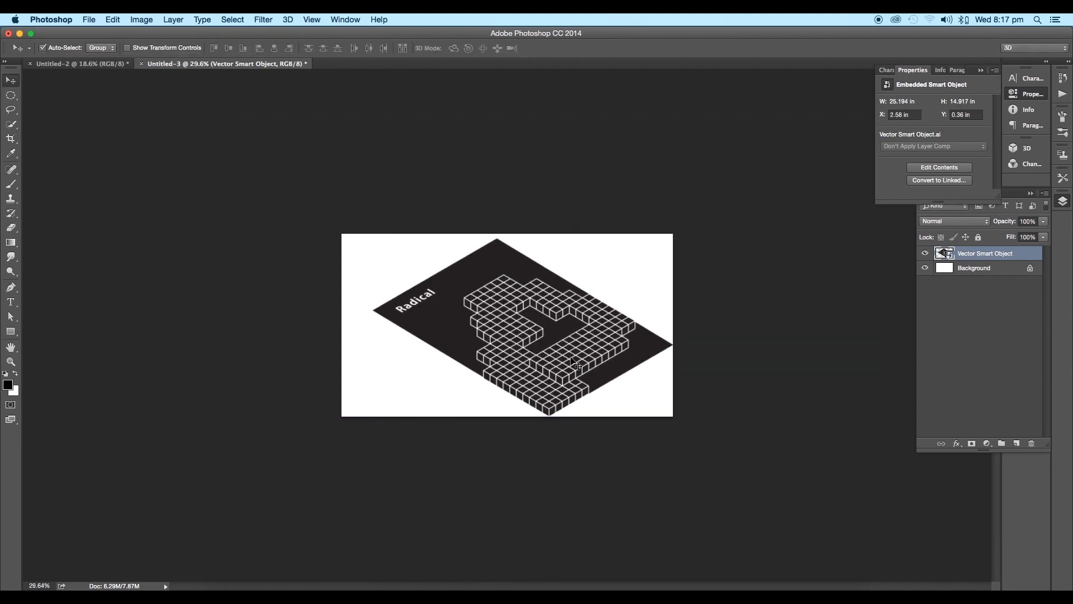
scroll(575, 356, up, 3)
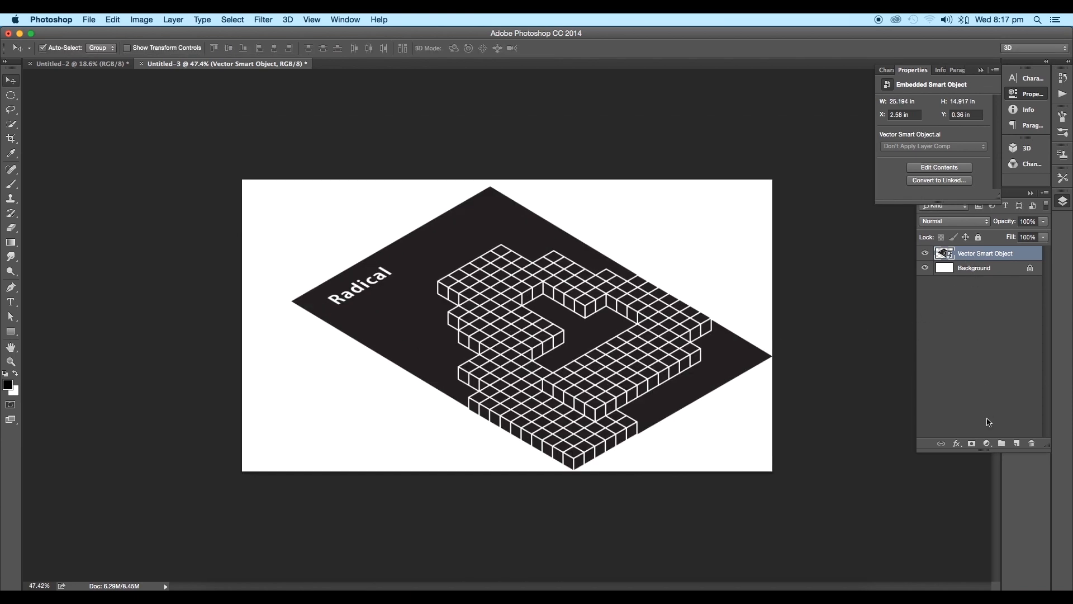
Step: Add a Brightness/Contrast adjustment layer above the artwork with Use Legacy on, Brightness 15 and Contrast 58, and compare the result with the original
click(987, 443)
click(1009, 483)
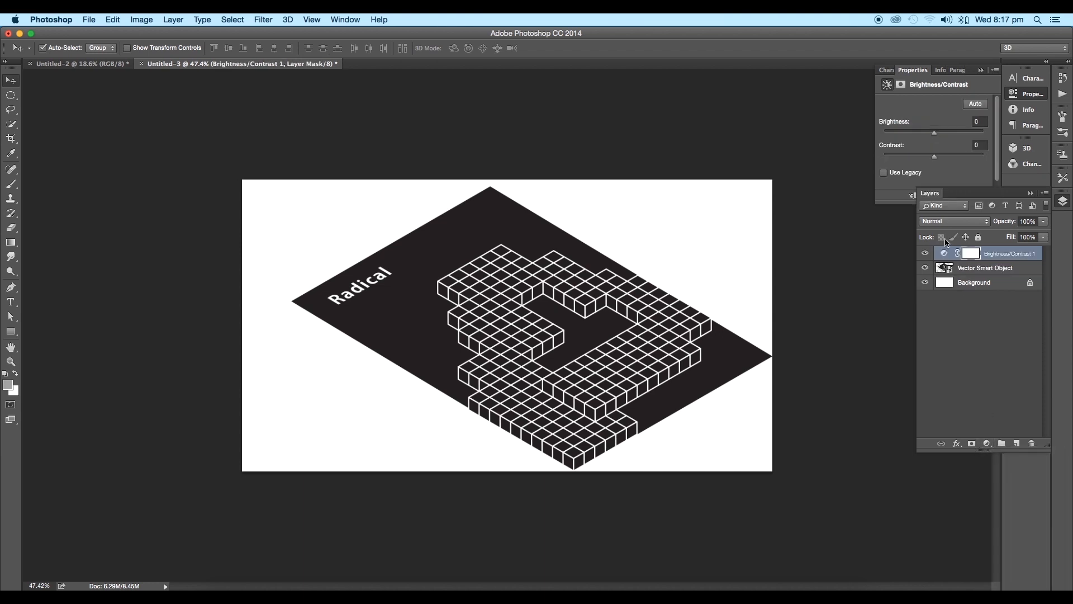
click(884, 173)
drag(934, 156, 963, 161)
click(966, 197)
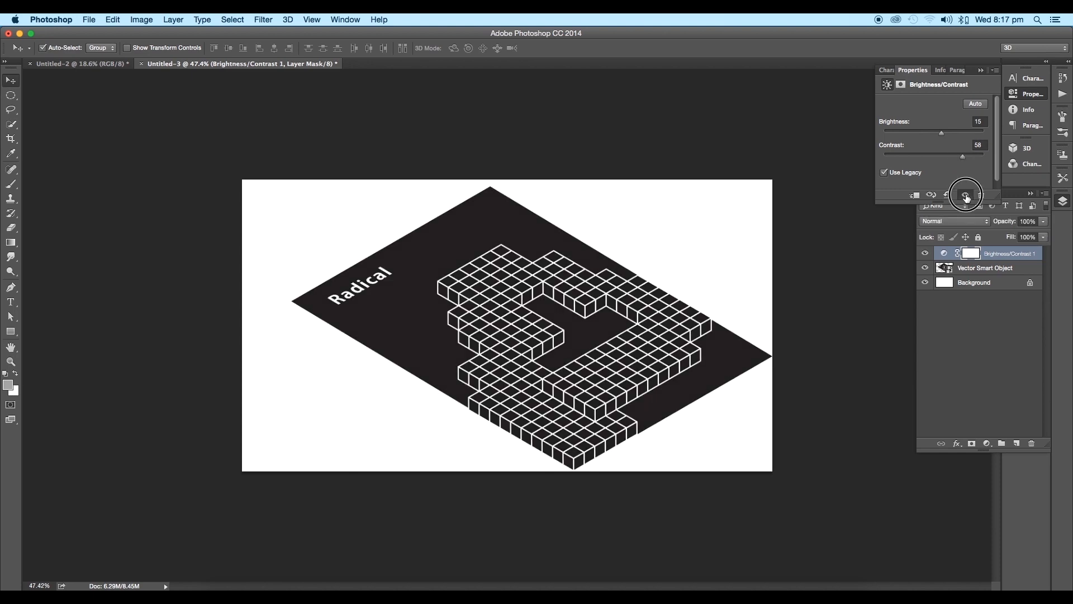
click(966, 197)
scroll(622, 345, down, 10)
scroll(561, 350, up, 10)
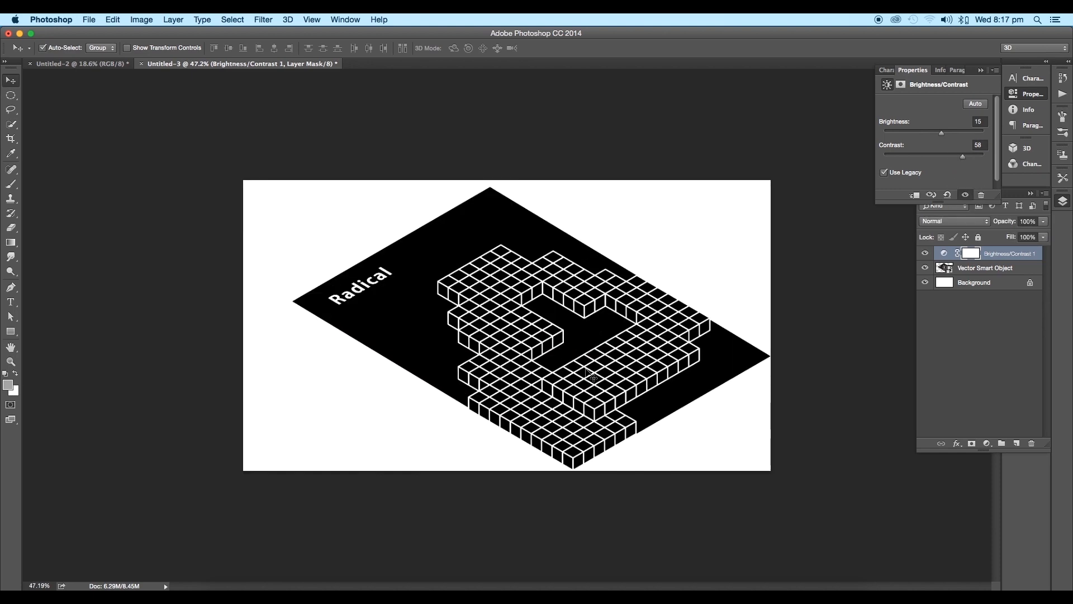
Step: Nudge the artwork slightly down and to the right, and convert its Vector Smart Object layer to a Smart Object
drag(592, 376, 599, 382)
key(ctrl+t)
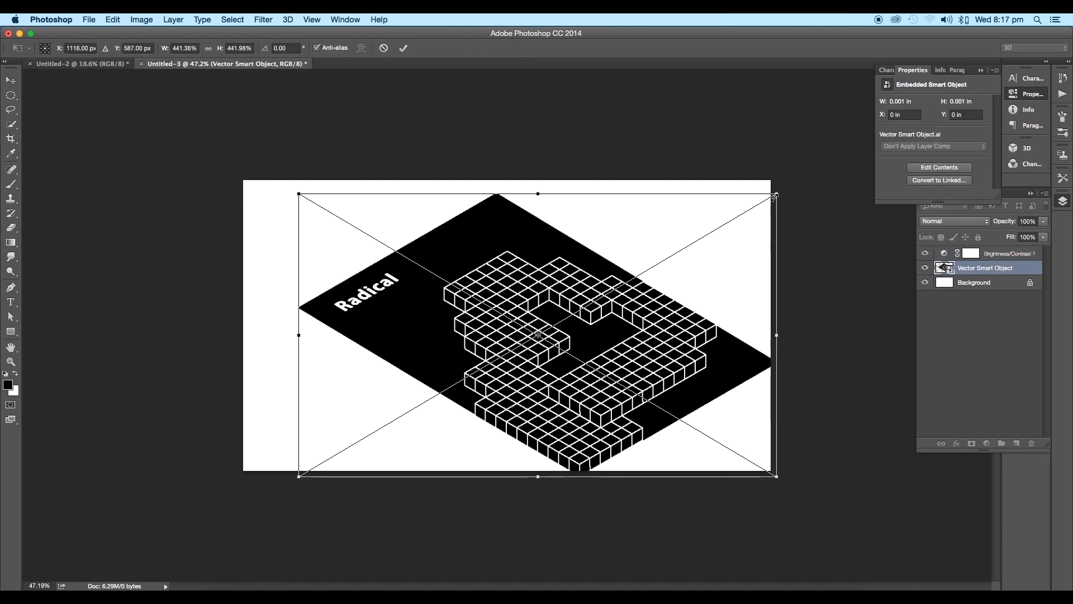
double_click(775, 194)
right_click(988, 268)
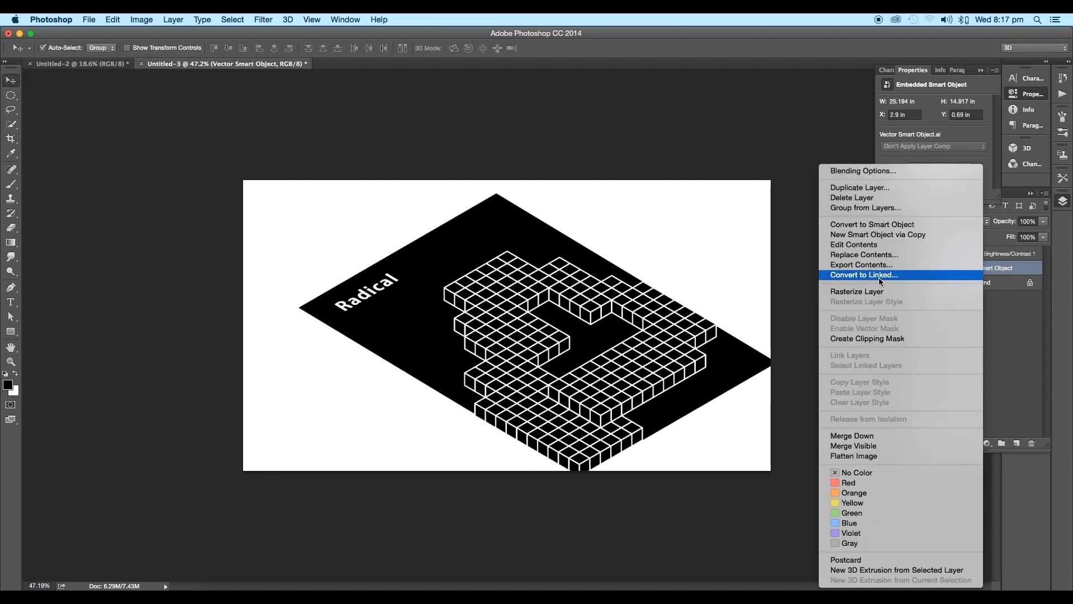
click(872, 224)
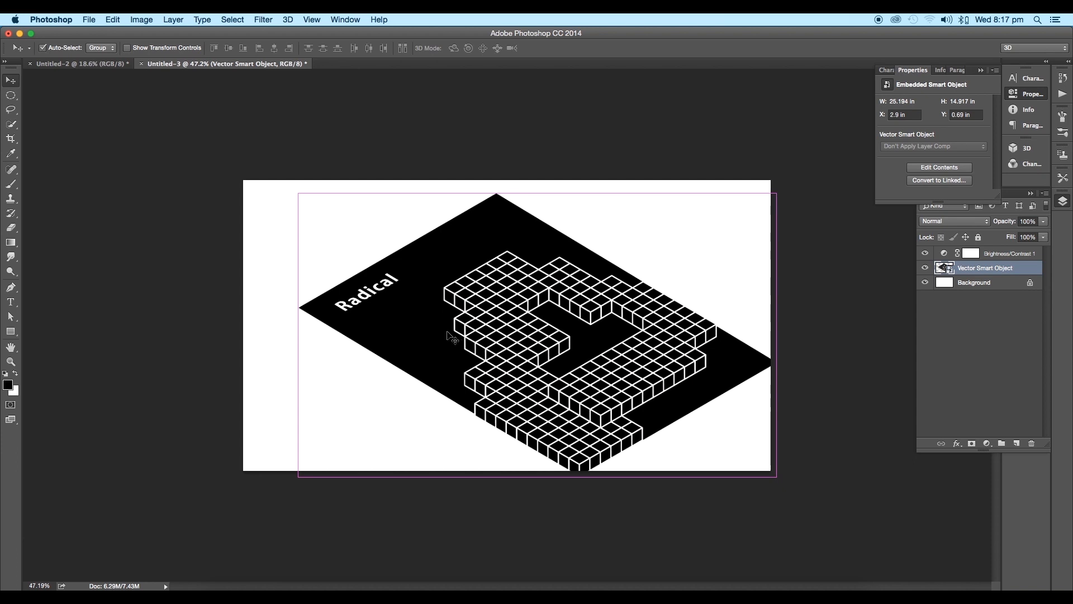
Step: Apply a Perspective transform to the artwork, narrowing its upper edge and shifting that edge slightly sideways
key(super+t)
right_click(538, 335)
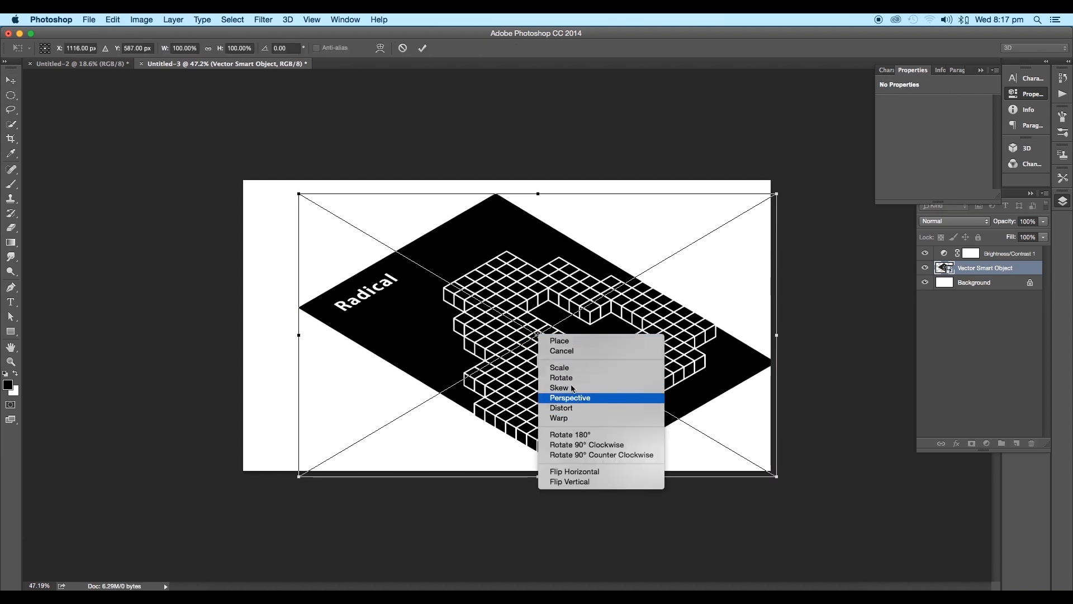
click(587, 398)
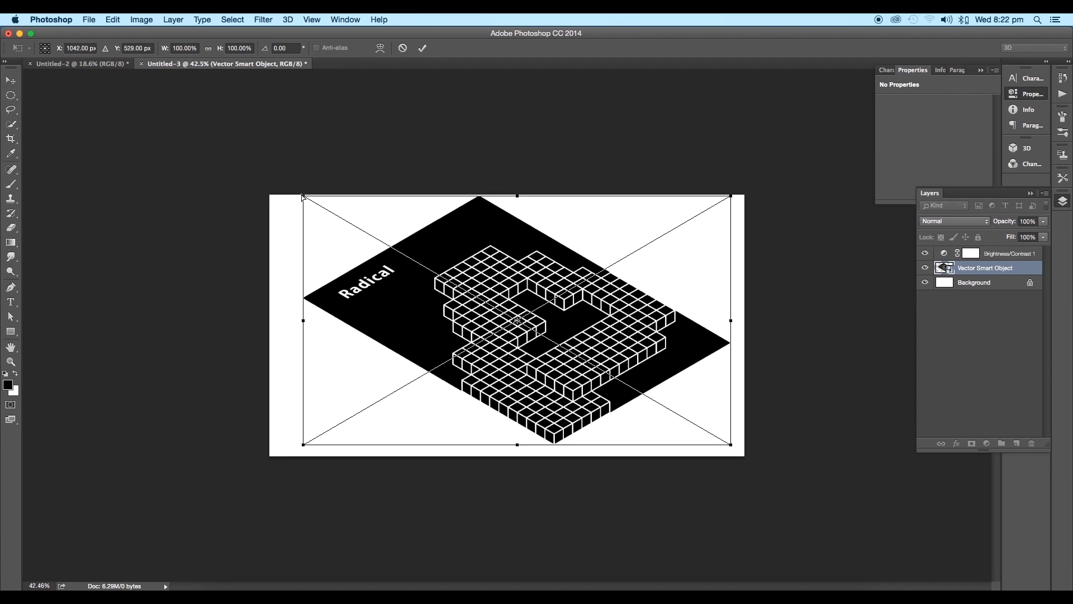
drag(300, 192, 329, 196)
drag(524, 195, 543, 199)
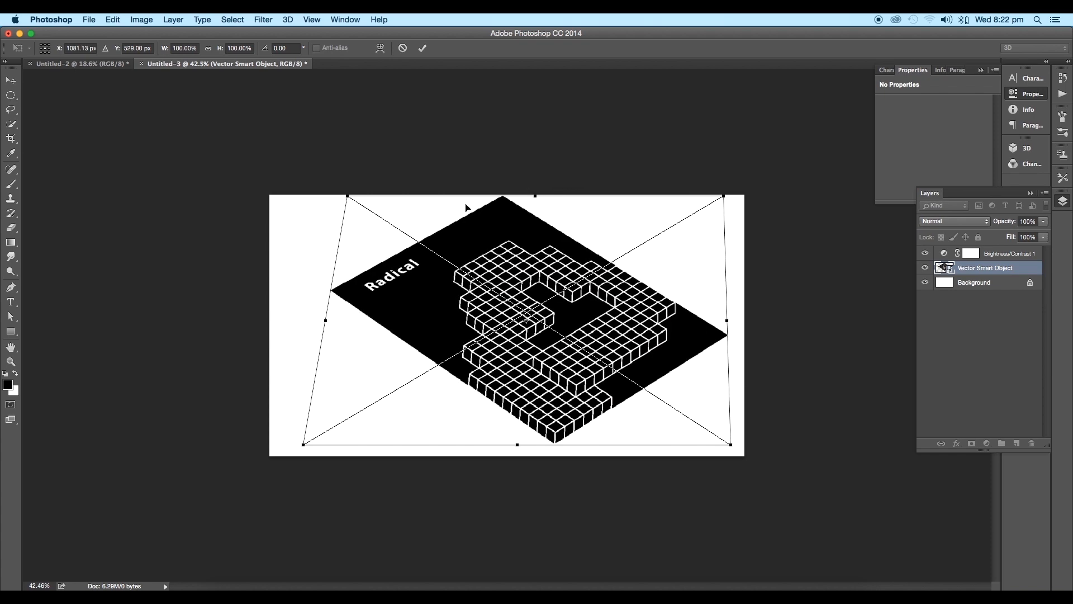
drag(348, 197, 349, 197)
drag(535, 196, 535, 196)
key(Return)
Step: Move the artwork slightly down and scale it up to about 31.07 in wide so it bleeds off the canvas
drag(575, 297, 576, 307)
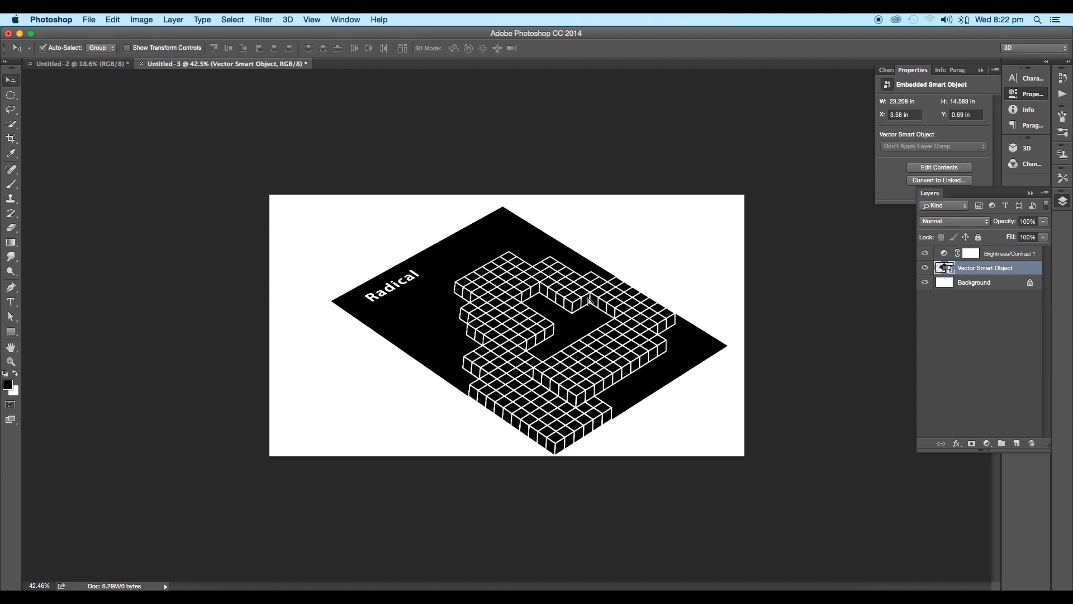
key(super+t)
drag(724, 207, 777, 168)
key(Return)
scroll(646, 352, down, 5)
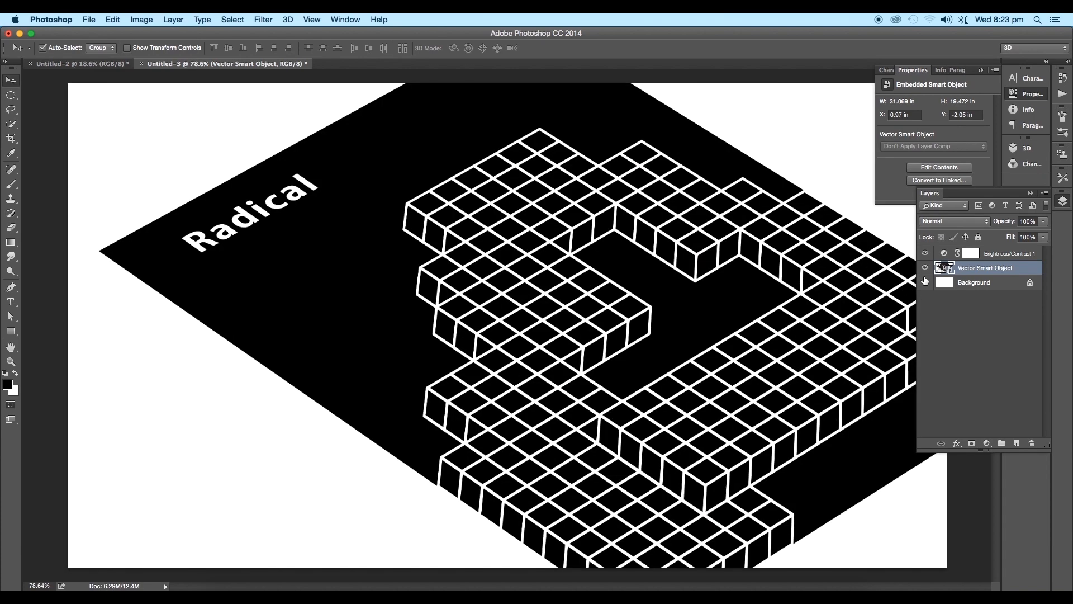
Step: Add a new layer directly above the Background and fill it with black inside the artwork's outline, clearing the selection
click(924, 269)
click(924, 269)
click(978, 282)
super+click(945, 268)
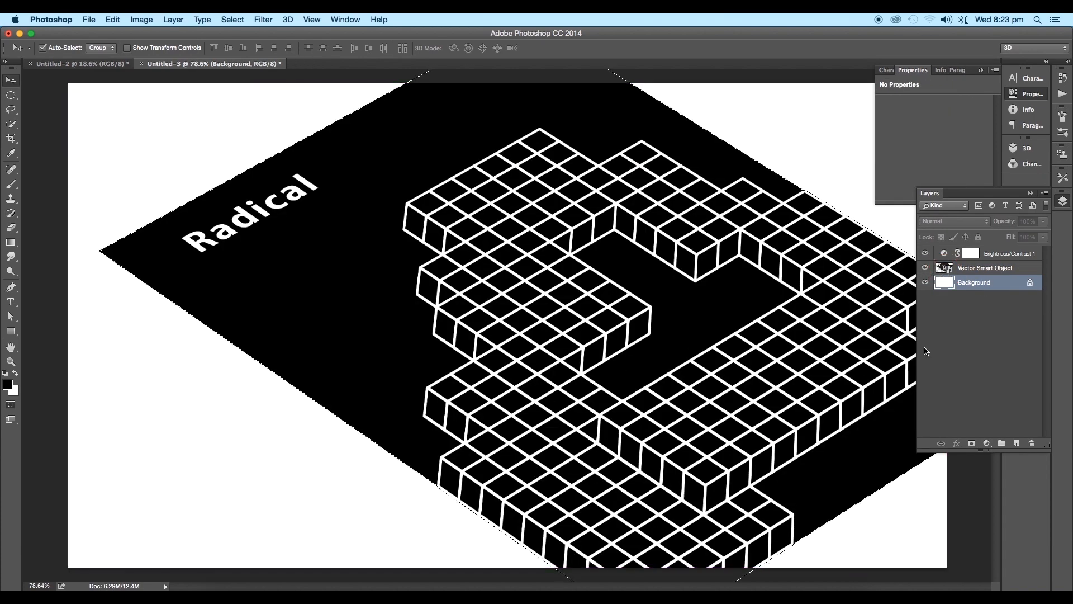
click(1017, 443)
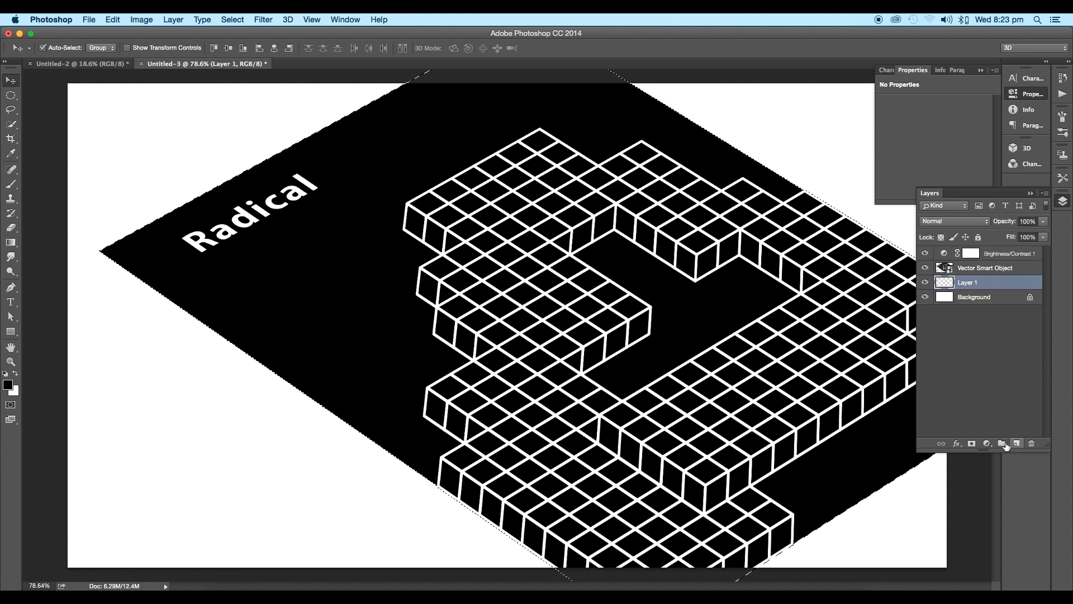
key(alt+BackSpace)
key(super+d)
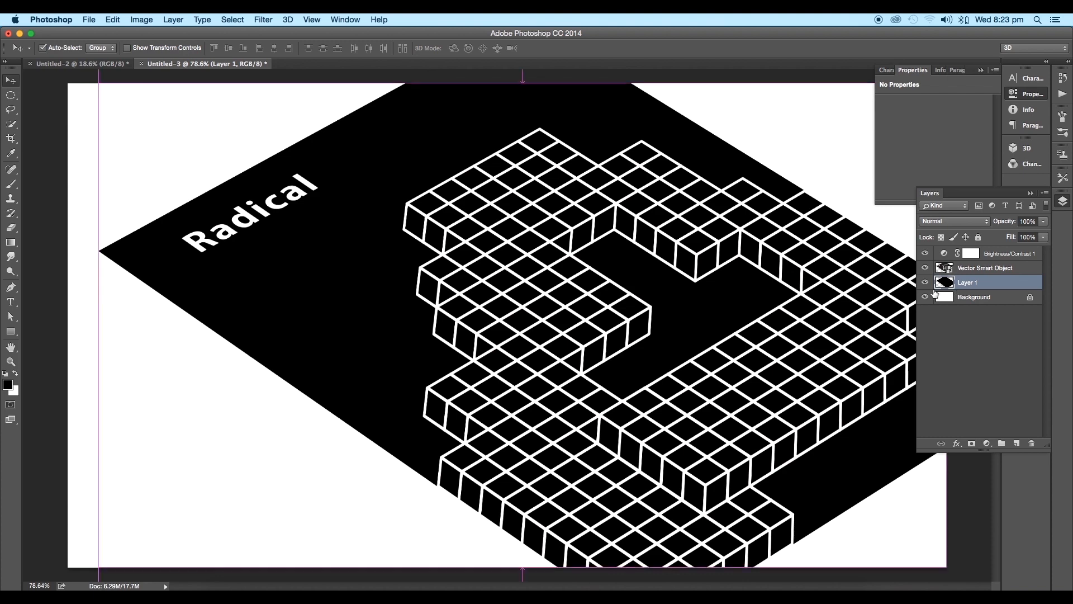
Step: Shift the black shape on Layer 1 straight down by 50 px beneath the artwork
key(super+t)
key(Down)
key(Down)
key(Down)
key(Down)
key(Down)
key(Down)
key(Down)
key(Down)
key(Down)
key(Down)
key(Down)
key(Down)
key(Down)
key(Down)
key(Down)
key(Down)
key(Down)
key(Down)
key(Down)
key(Down)
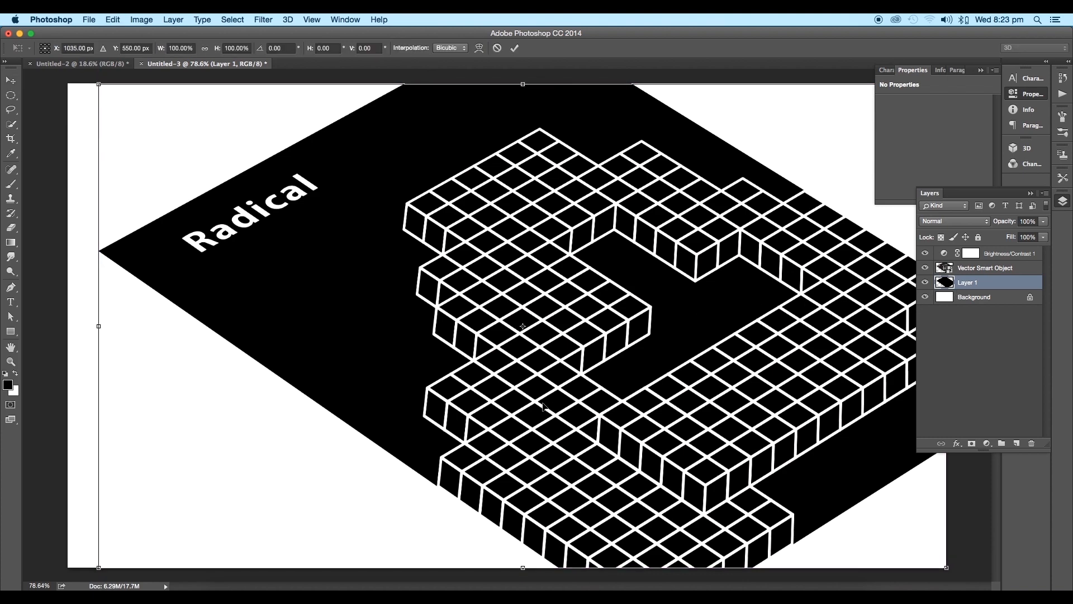
key(shift+Down)
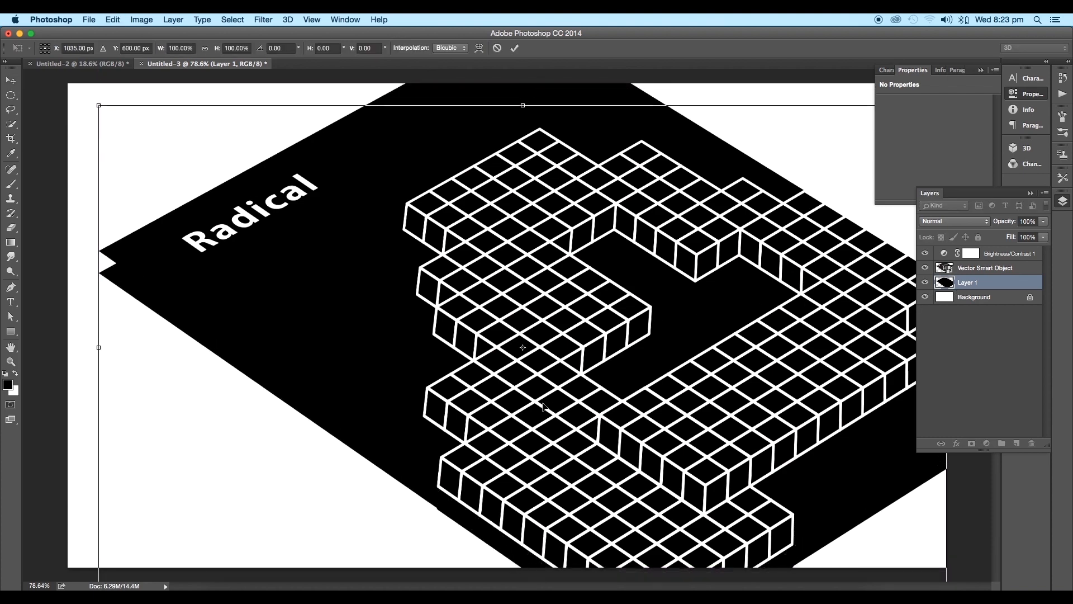
key(Return)
Step: Lower the fill of the black shadow shape on Layer 1 to 52%
scroll(543, 407, down, 5)
drag(1044, 237, 1019, 252)
scroll(638, 364, down, 3)
scroll(632, 364, up, 5)
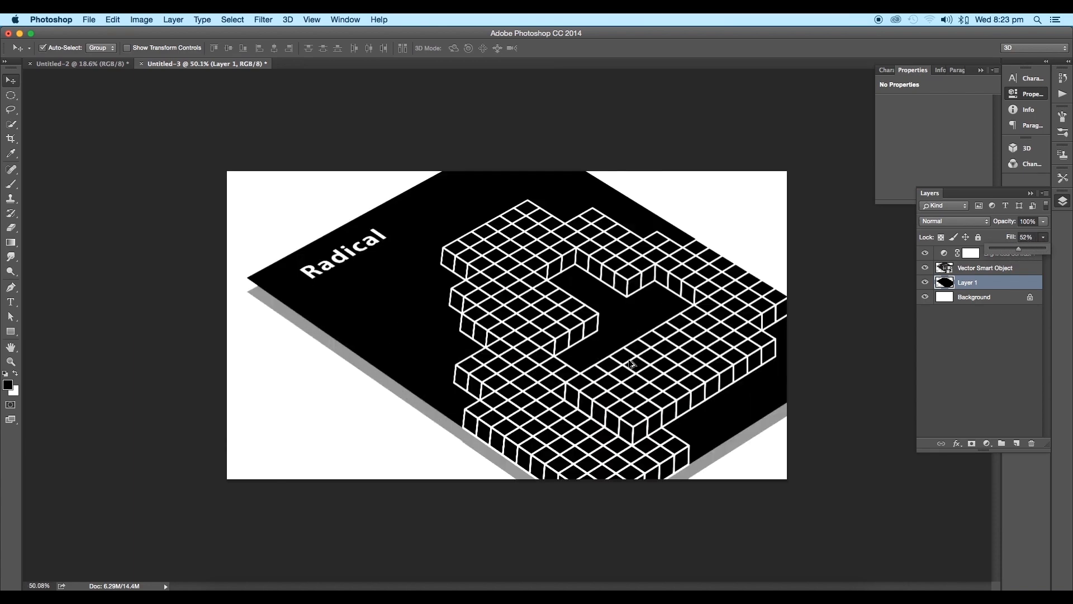
Step: Soften the shadow on Layer 1 with a Gaussian Blur of 5.4 pixels radius
click(262, 21)
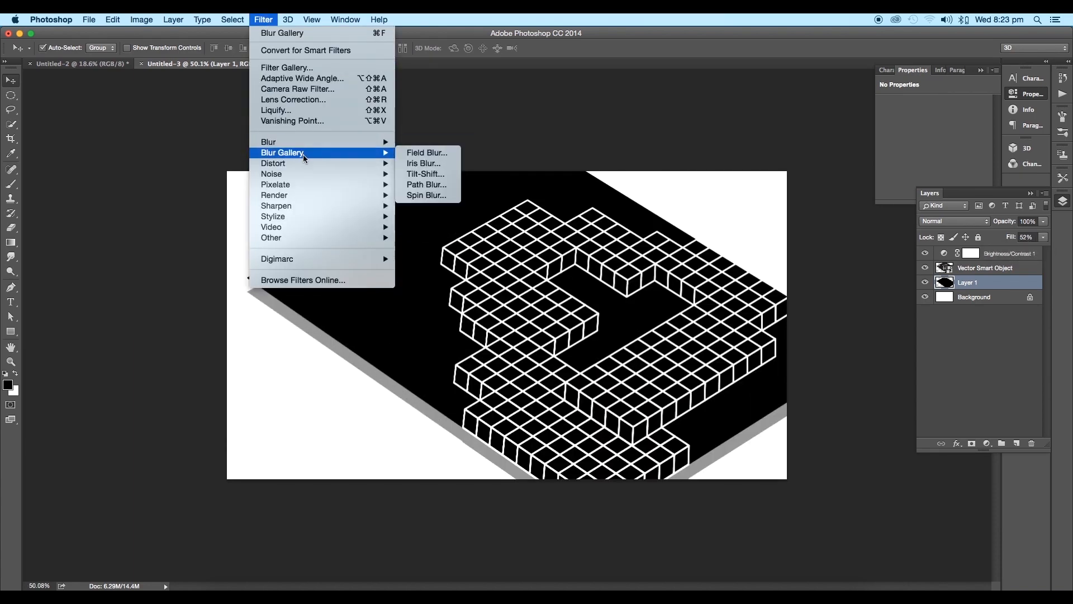
mouse_move(363, 147)
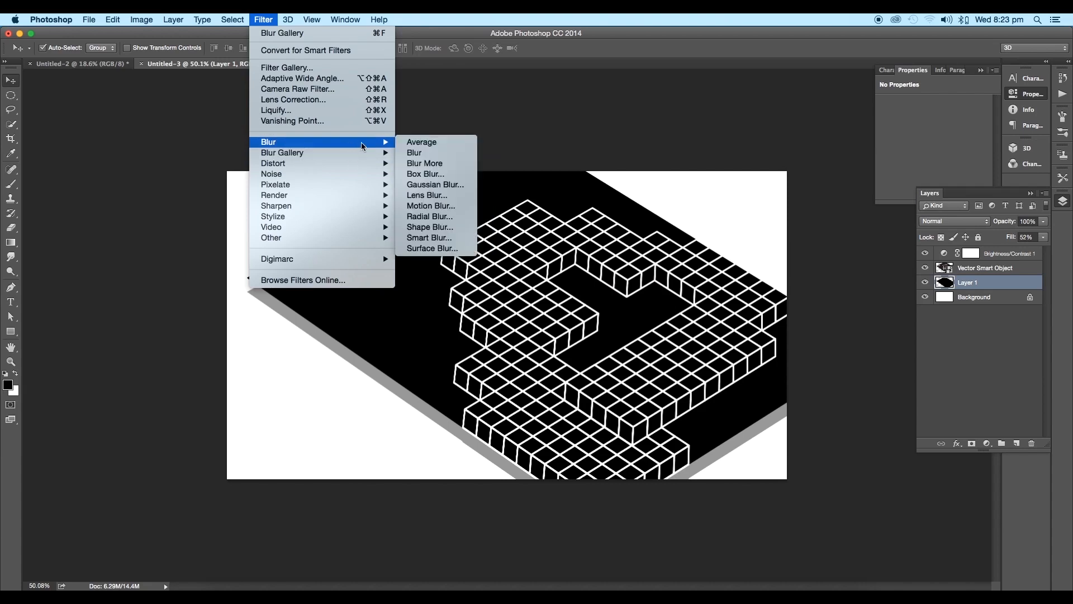
click(435, 185)
mouse_move(778, 330)
mouse_down()
mouse_move(806, 320)
mouse_move(793, 324)
mouse_up()
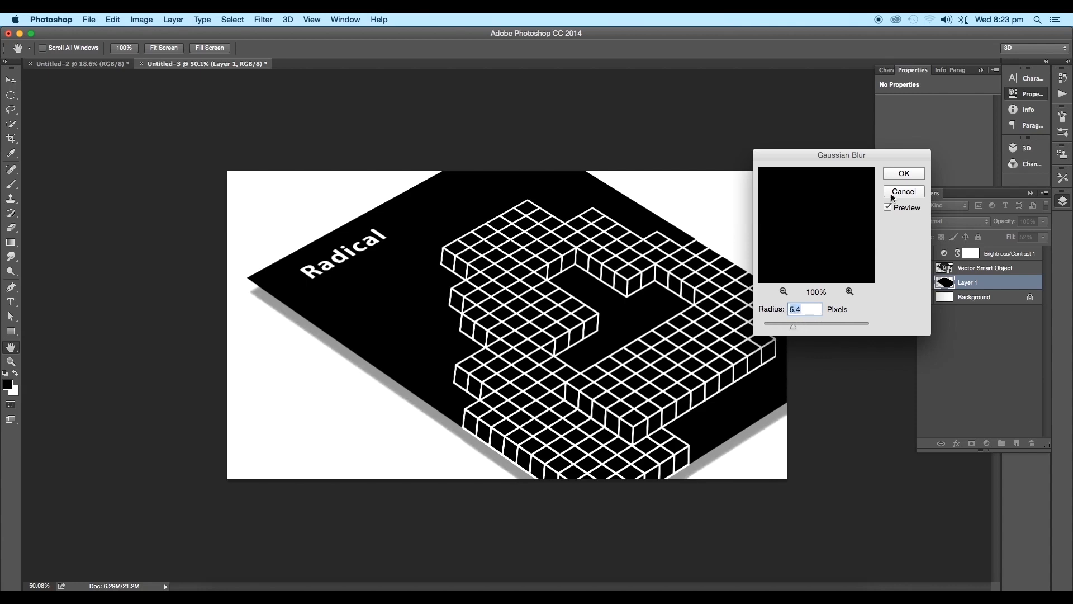
click(896, 175)
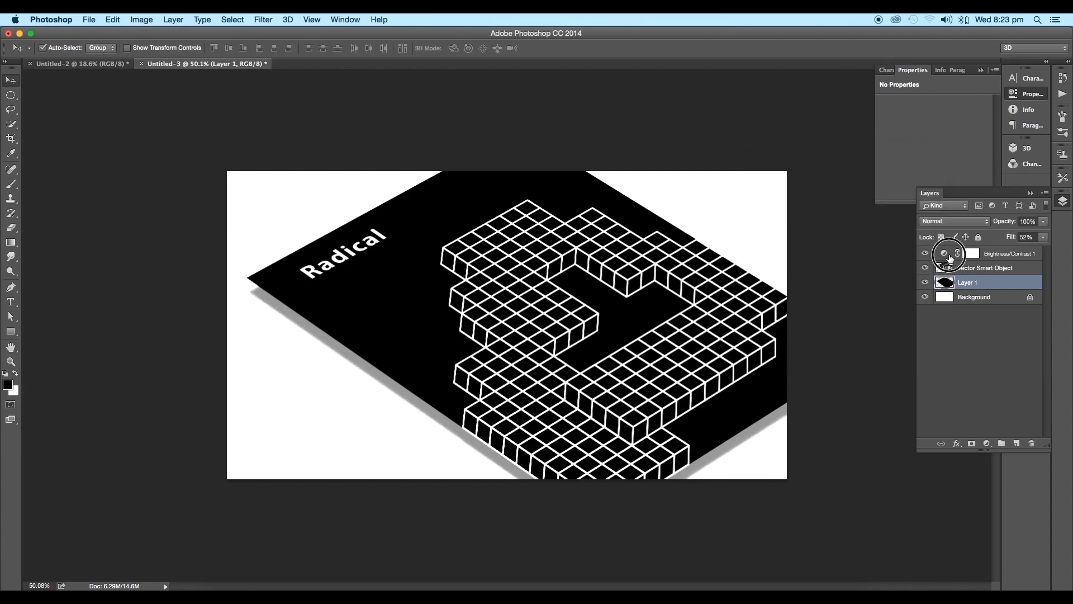
Step: Clip the Brightness/Contrast adjustment to the Vector Smart Object layer, comparing the shadow with and without the clipping
click(951, 257)
alt+click(945, 259)
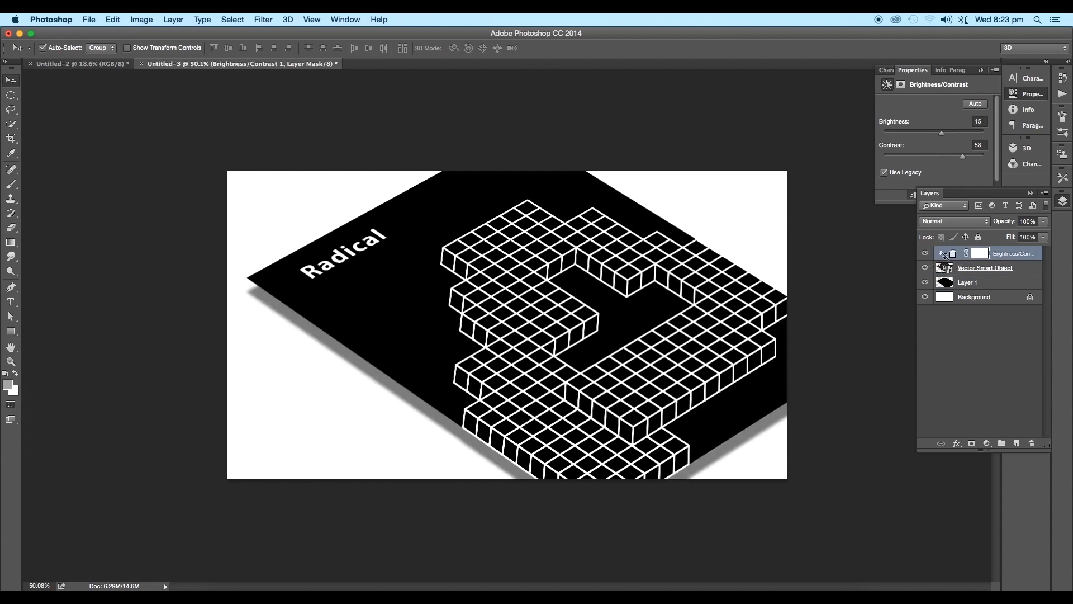
alt+click(944, 255)
alt+click(945, 255)
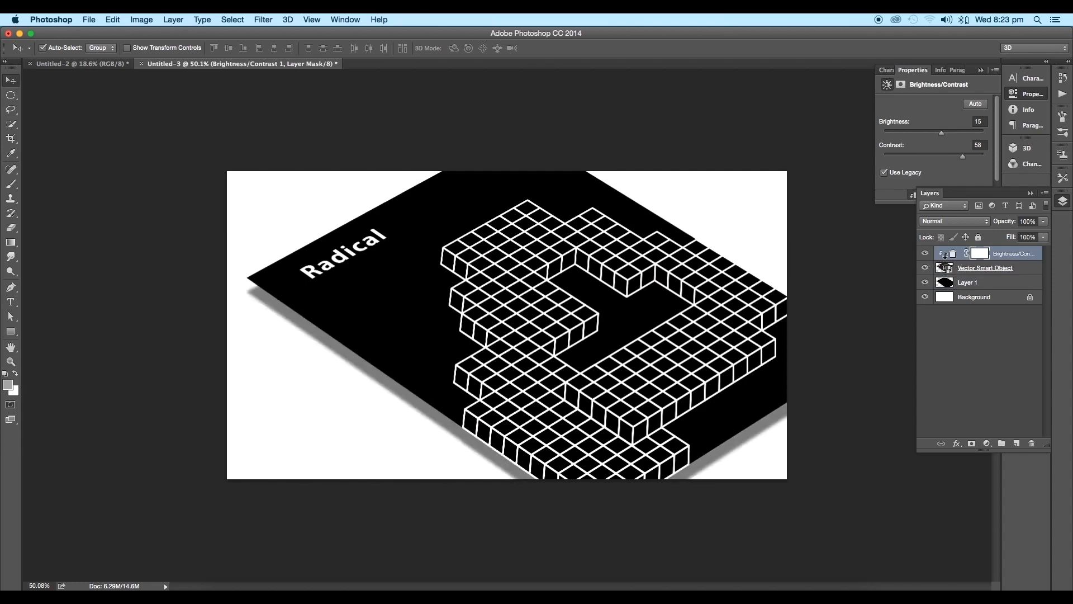
alt+click(945, 255)
alt+click(944, 255)
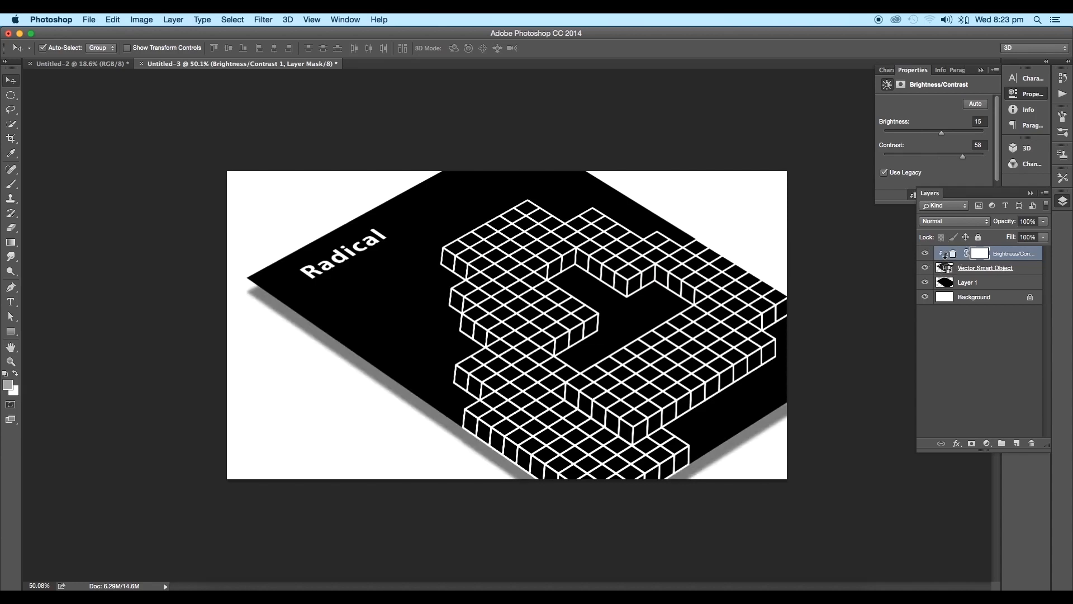
alt+click(945, 256)
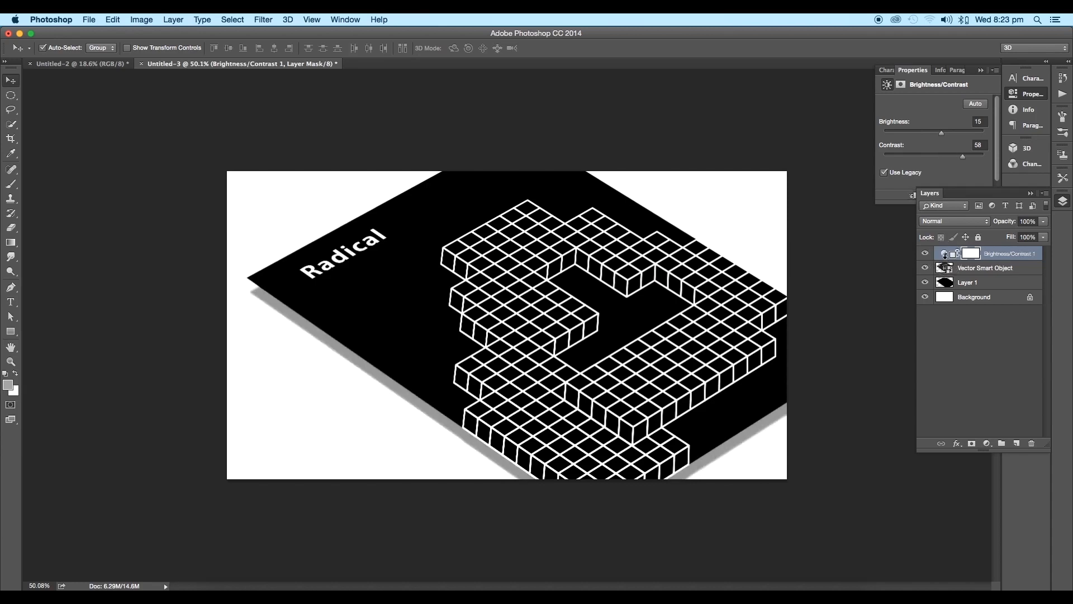
alt+click(944, 256)
scroll(585, 330, down, 5)
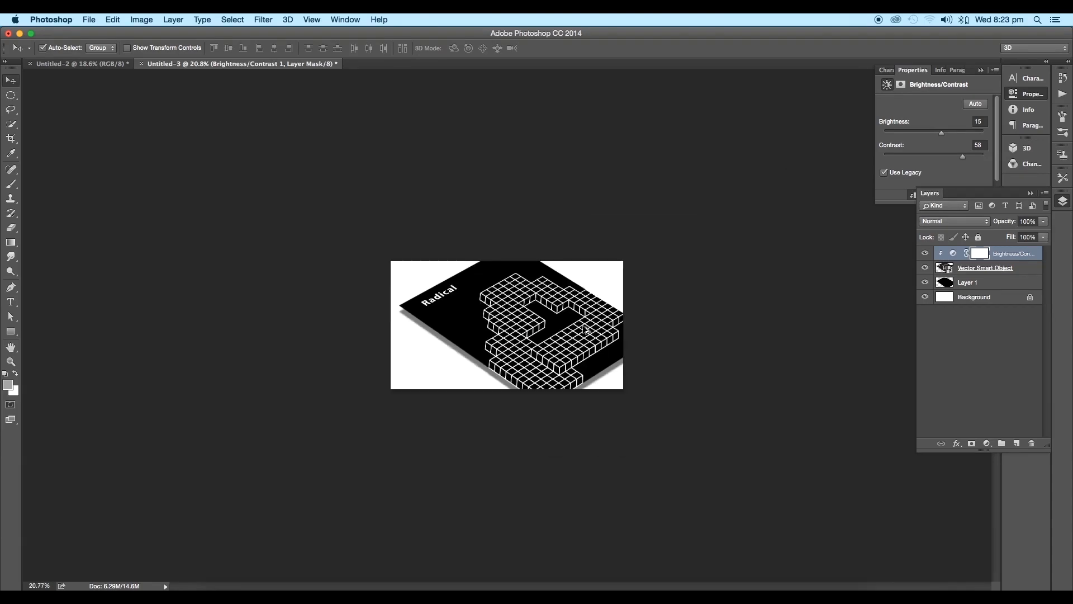
scroll(585, 330, up, 3)
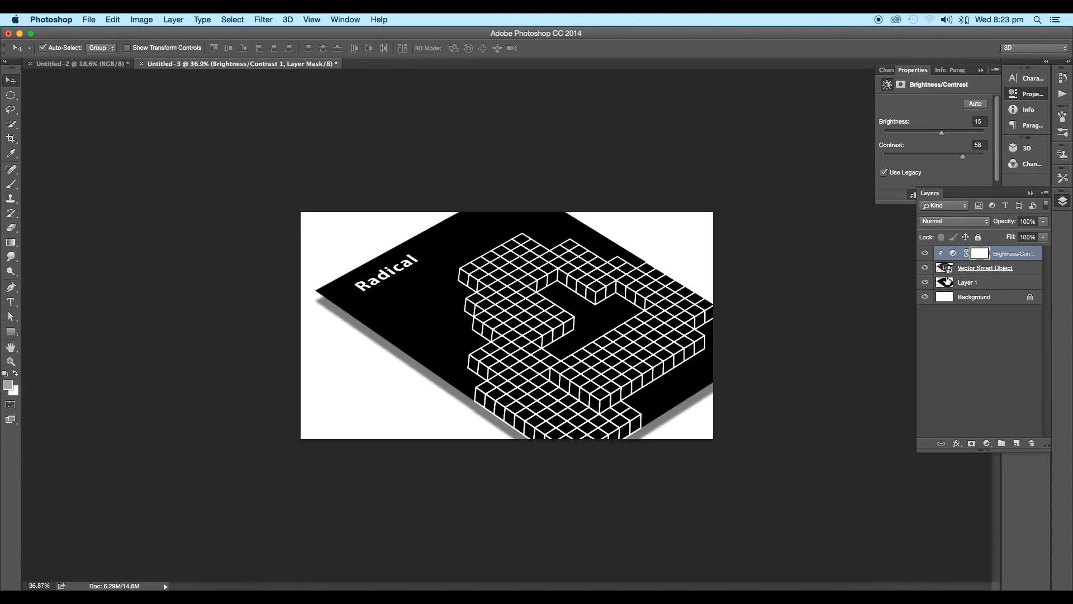
Step: Lower the fill of the shadow shape on Layer 1 to 19% and deselect the layer
click(947, 269)
click(946, 282)
scroll(742, 370, down, 3)
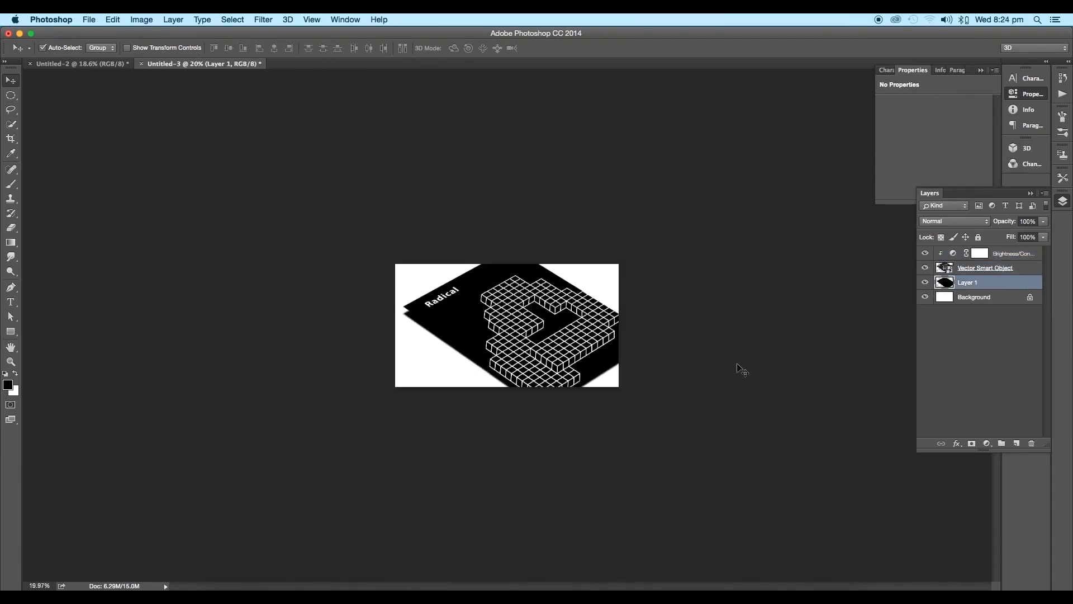
drag(1044, 244, 1002, 252)
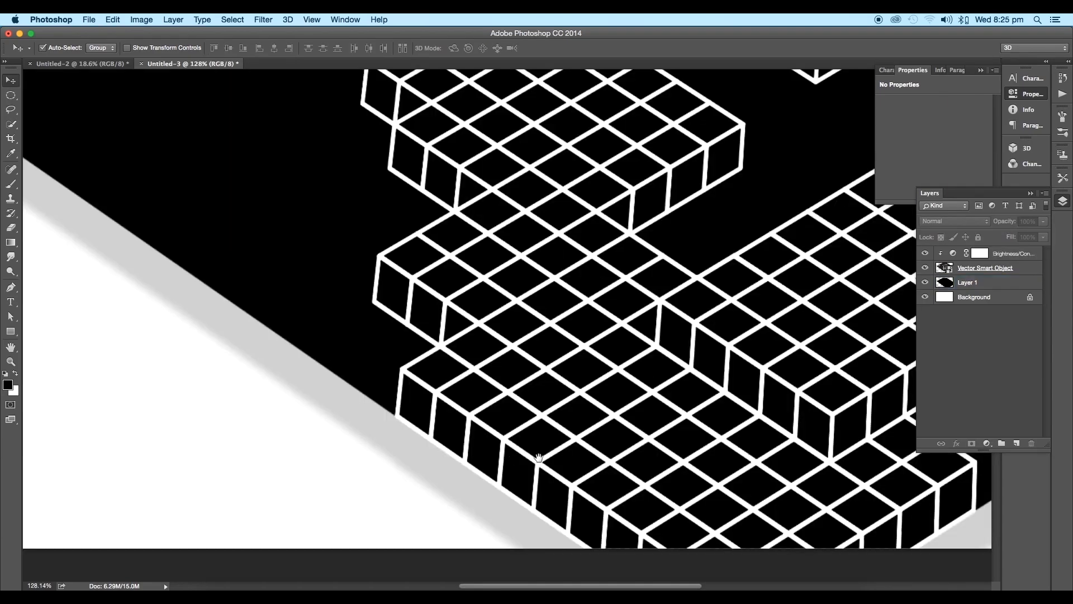
drag(532, 377, 534, 425)
scroll(606, 393, down, 5)
scroll(606, 393, down, 8)
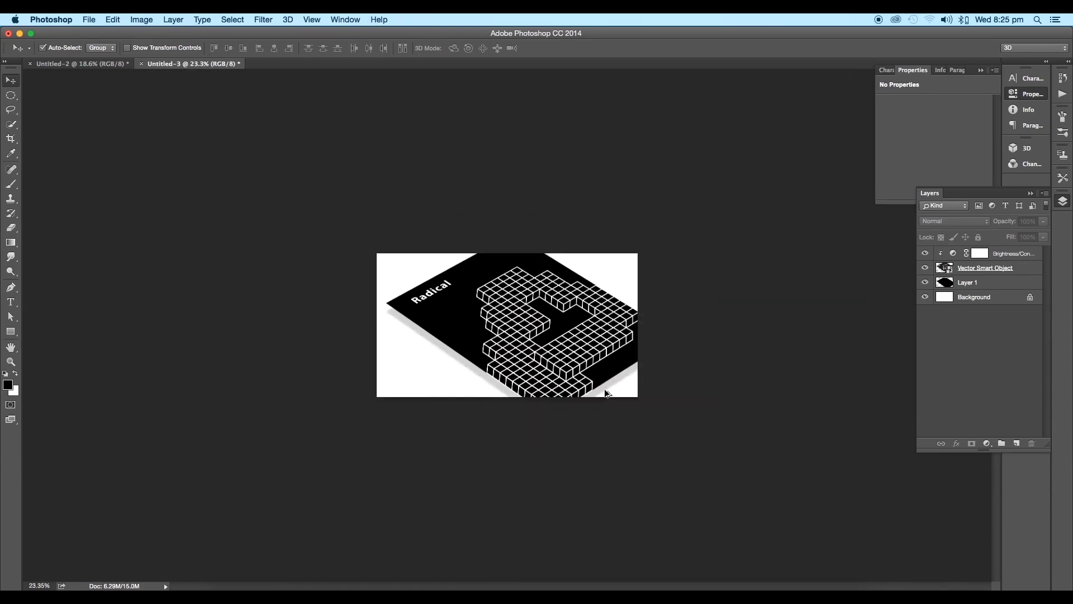
scroll(600, 383, up, 4)
scroll(600, 382, up, 2)
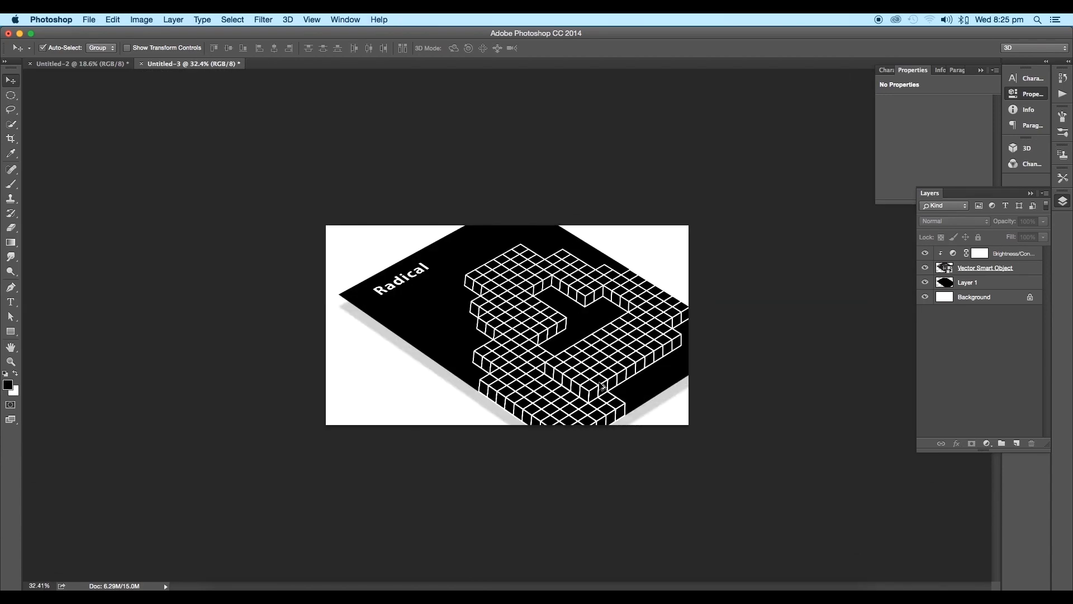
scroll(604, 385, up, 3)
scroll(615, 405, down, 2)
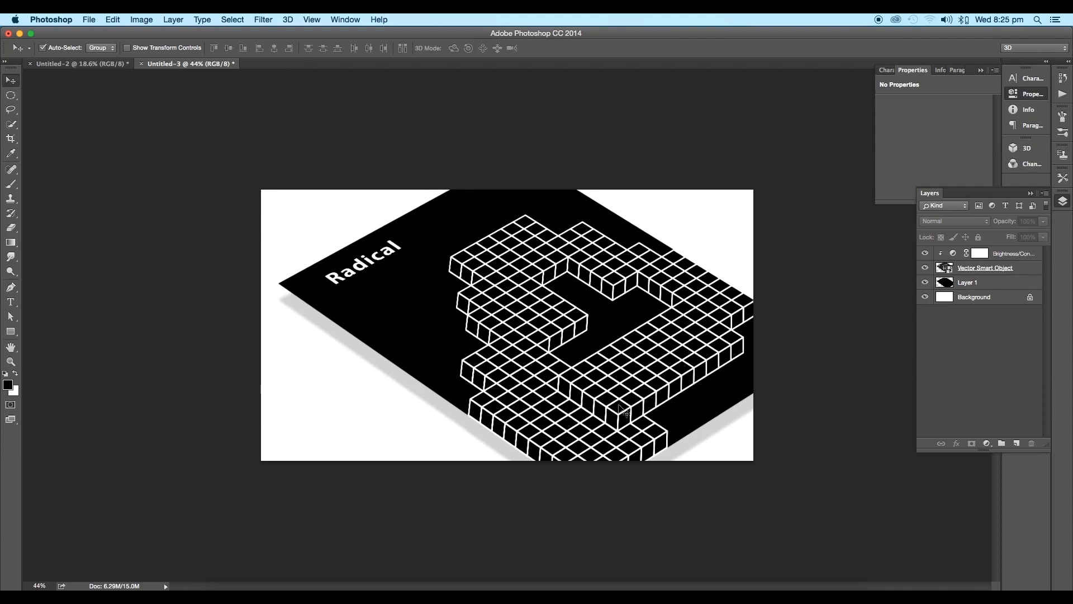
Step: Export the mockup for web as a maximum-quality JPEG named Radical.jpg in the Radical folder
click(621, 409)
click(89, 19)
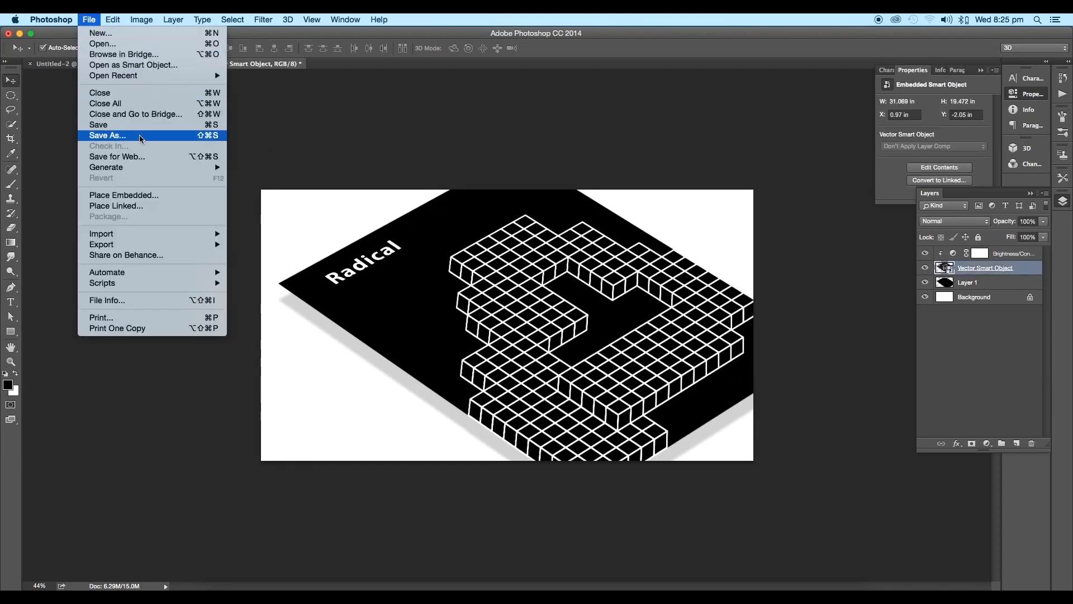
click(140, 157)
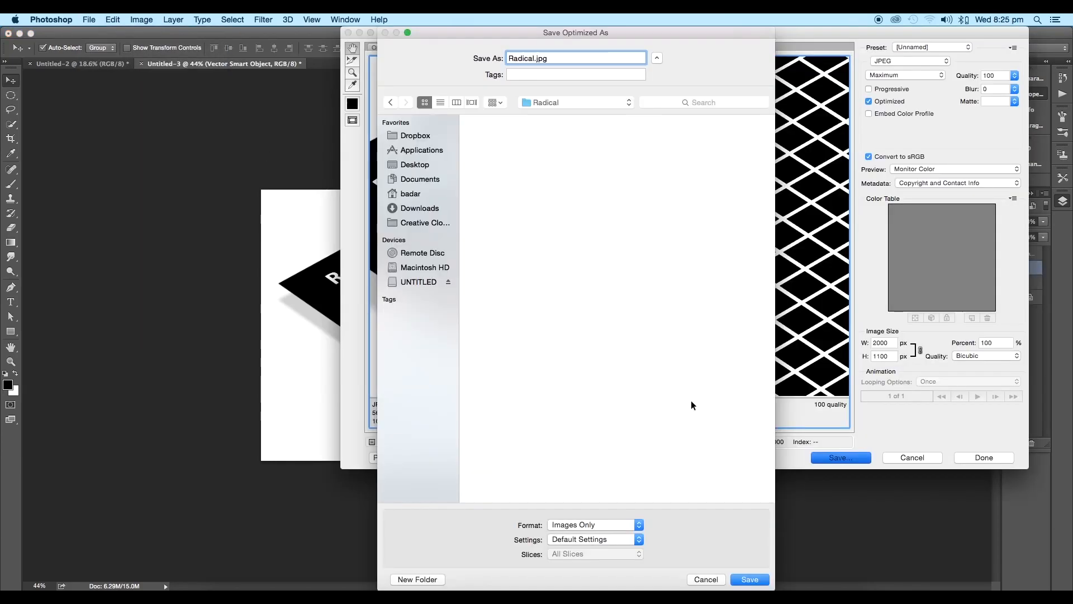
key(Return)
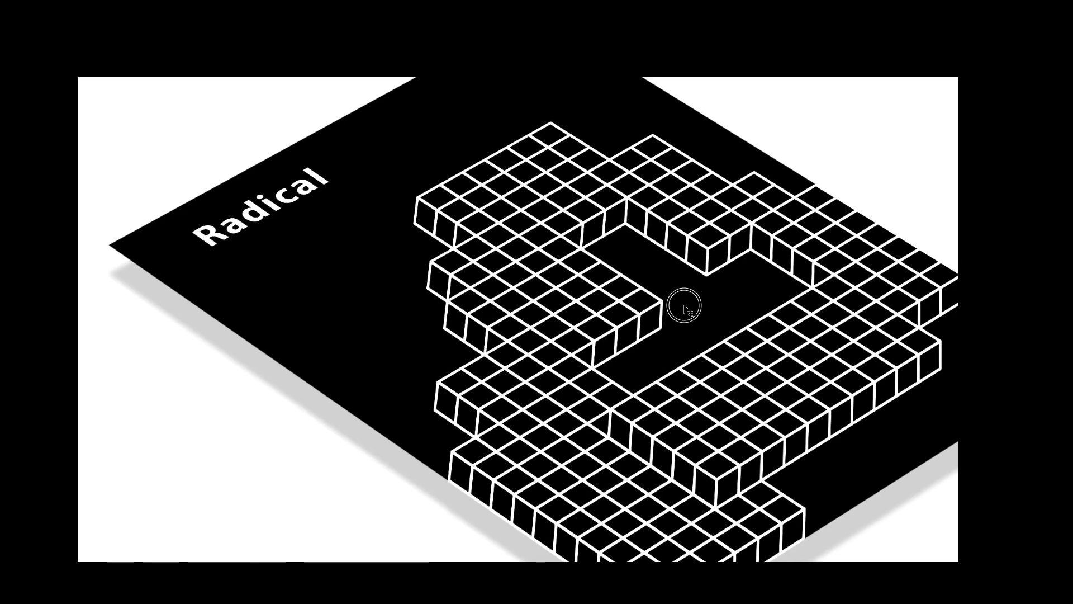
drag(684, 305, 680, 304)
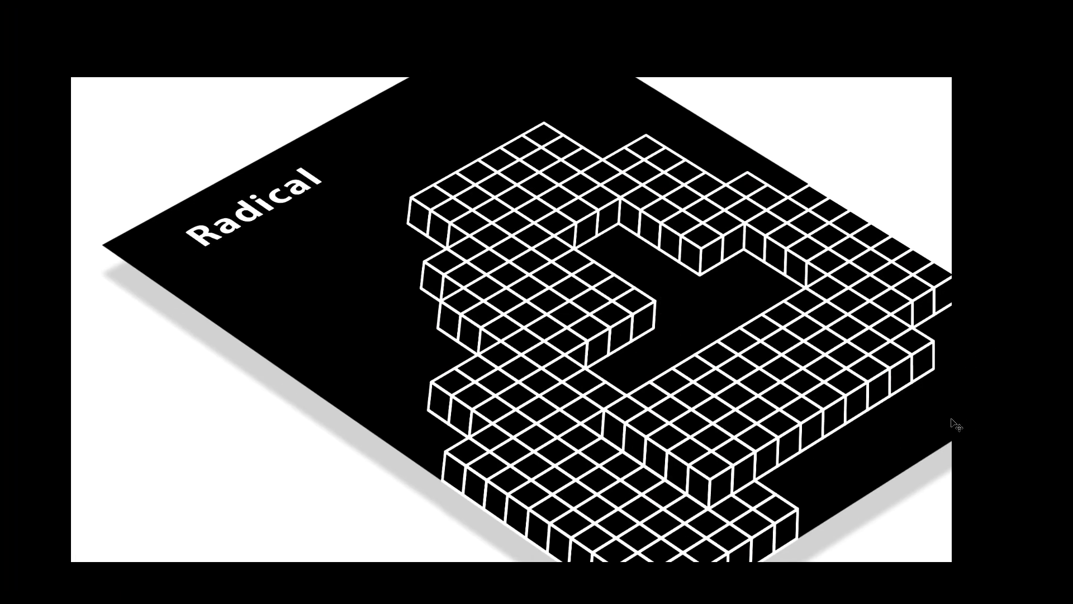
scroll(874, 435, down, 8)
scroll(875, 434, up, 3)
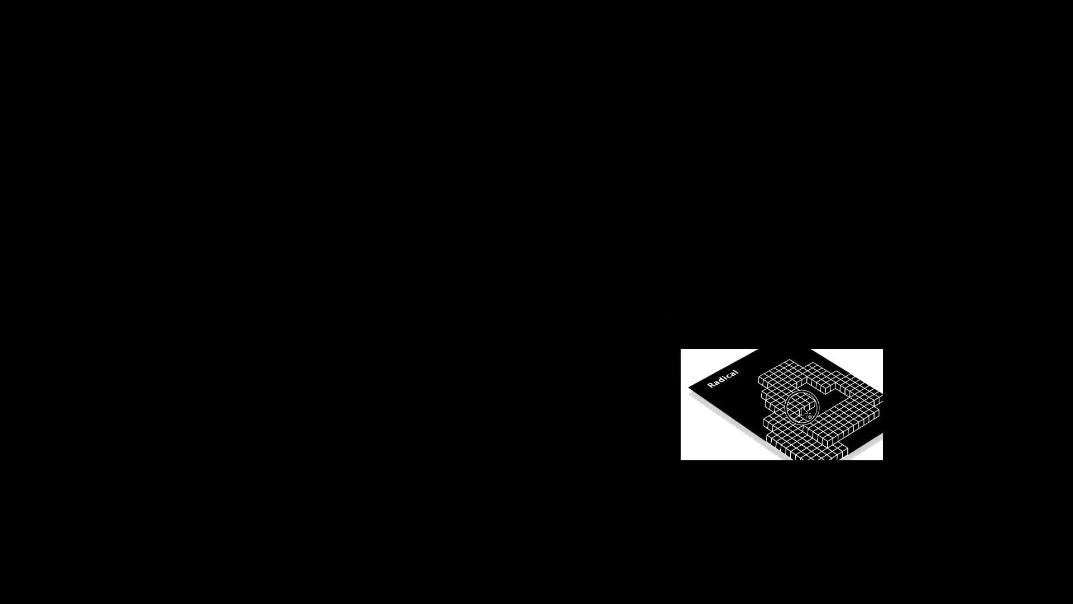